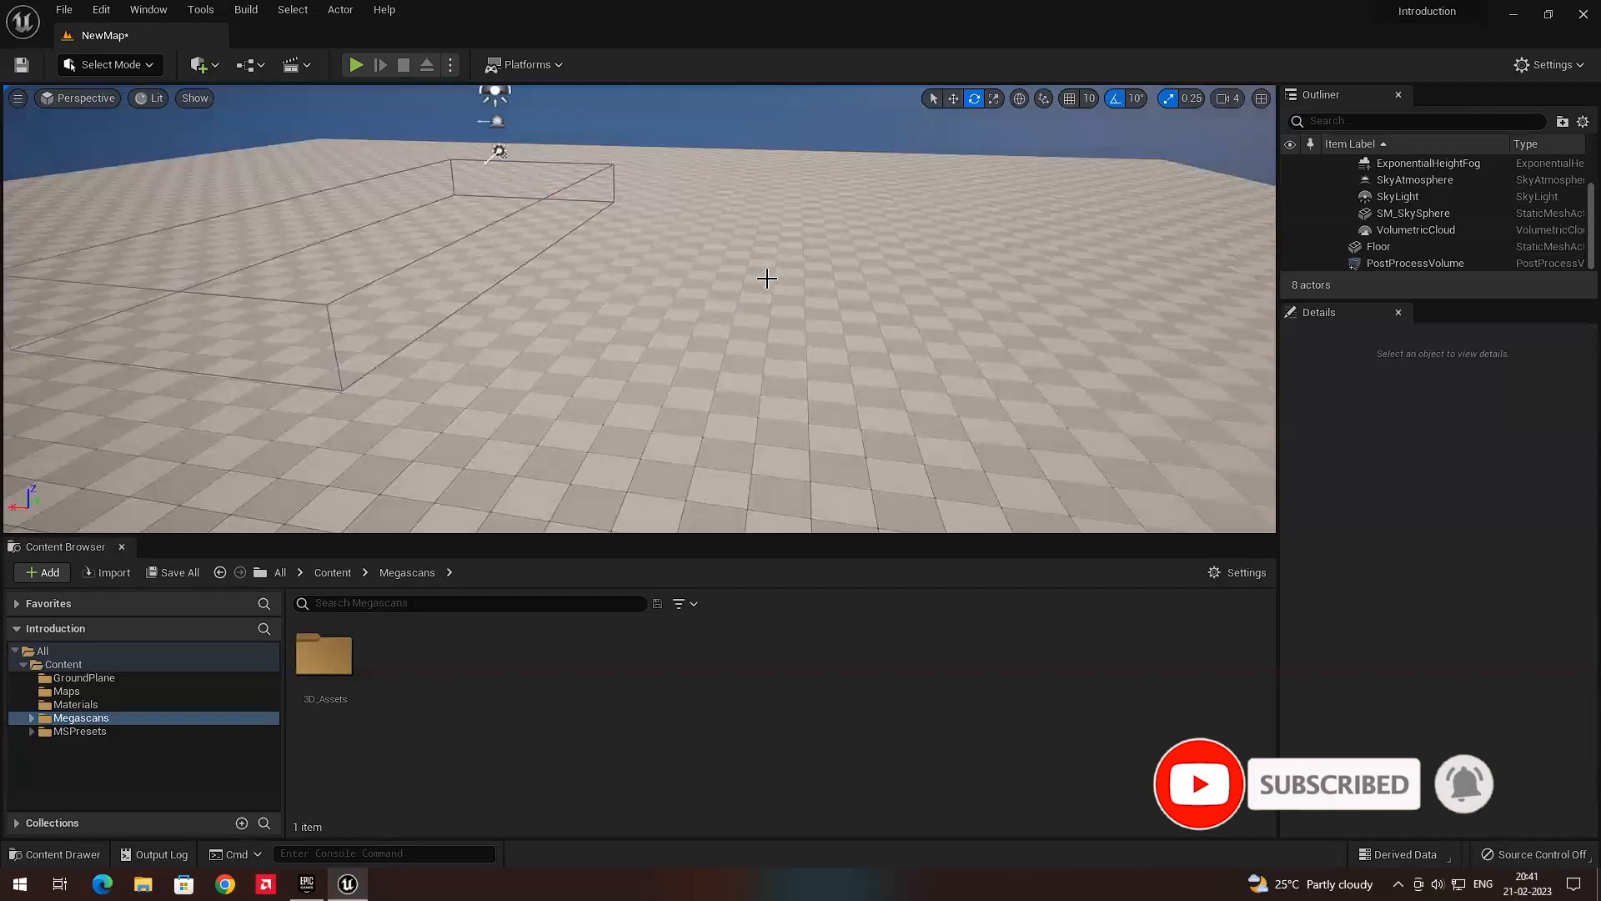
Delete the default floor from the level and place the GroundPlane static mesh from the GroundPlane folder in the scene.
left_click(110, 679)
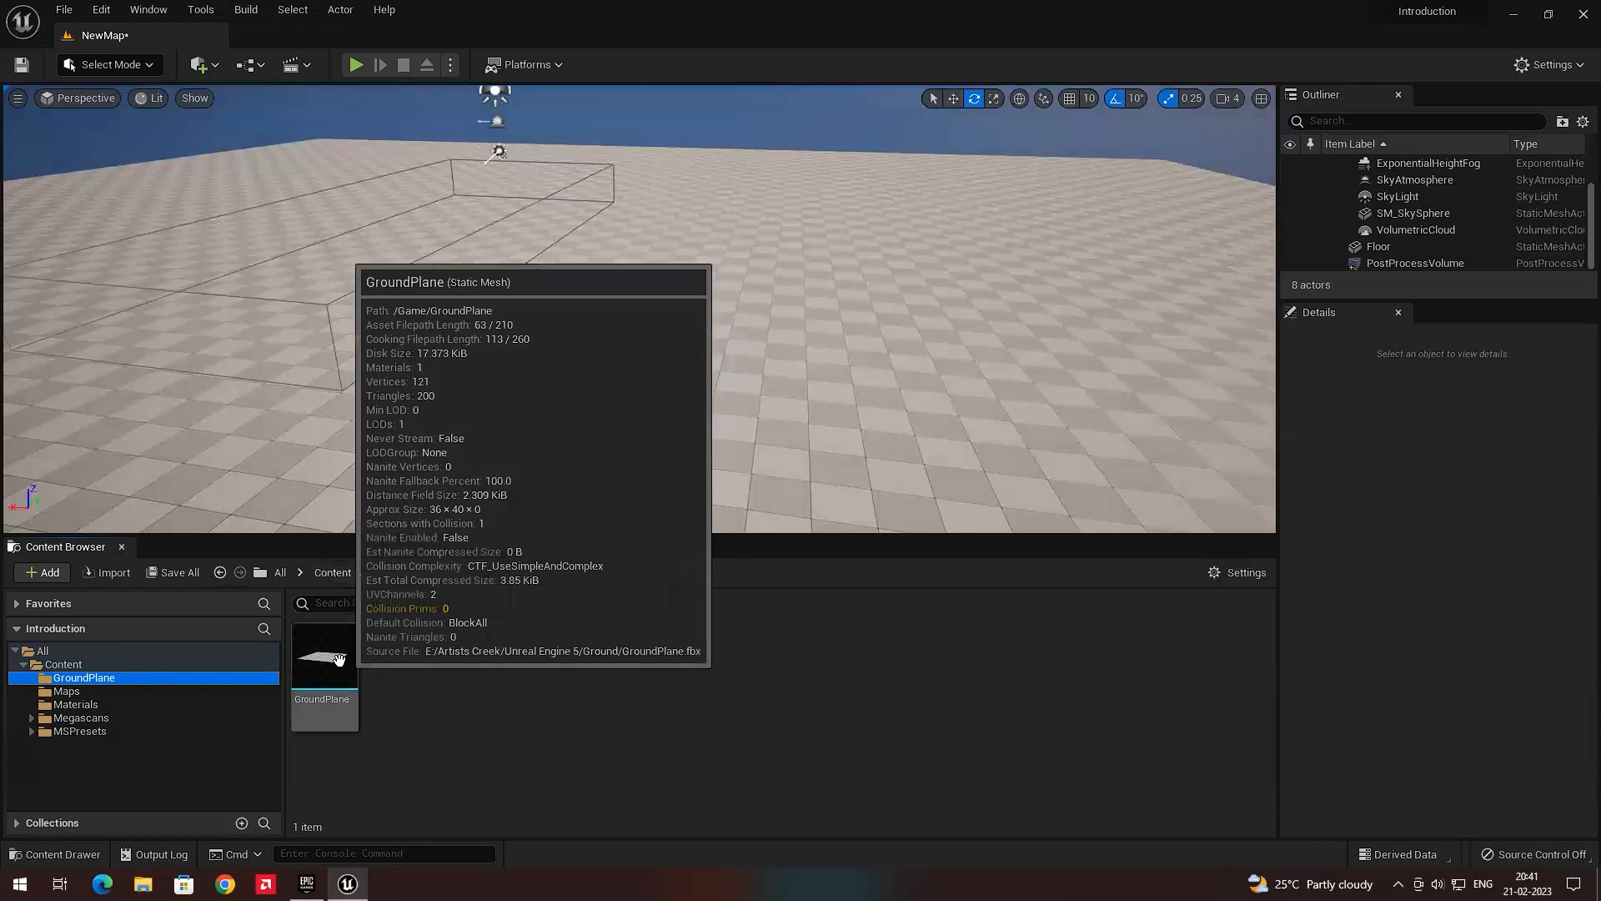
left_click(625, 370)
right_click_drag(656, 363, 567, 334)
key("s")
key("Delete")
left_click_drag(340, 665, 669, 271)
right_click_drag(669, 272, 638, 300)
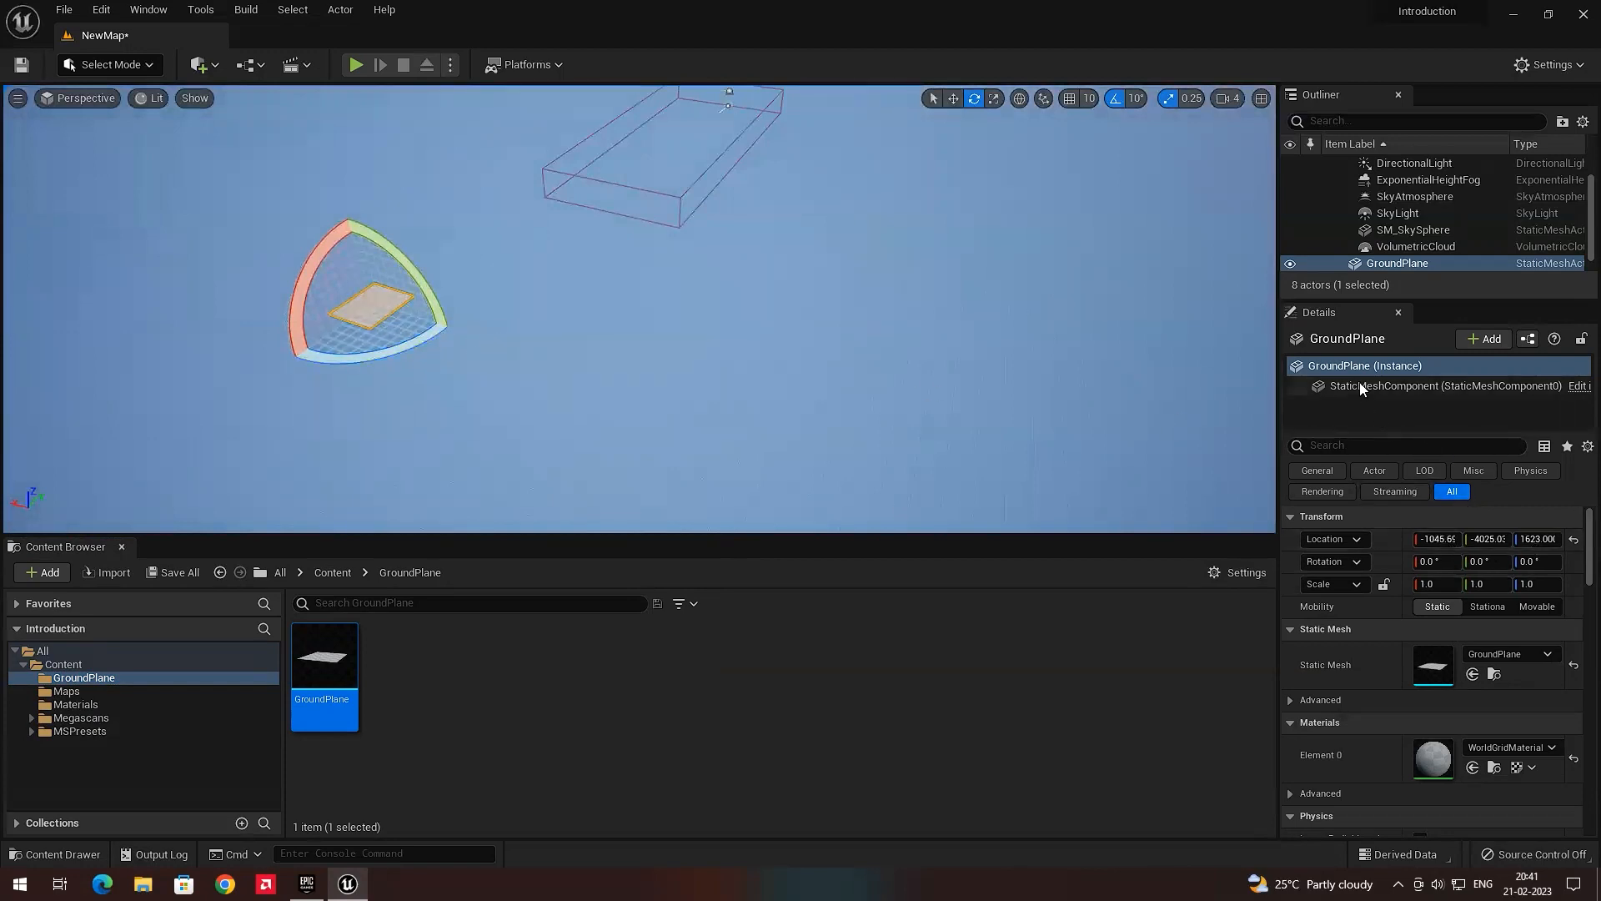
Set the ground plane's location to 0, 0, 0.
left_click(1436, 539)
type("0")
key("Tab")
type("0")
key("Tab")
type("0")
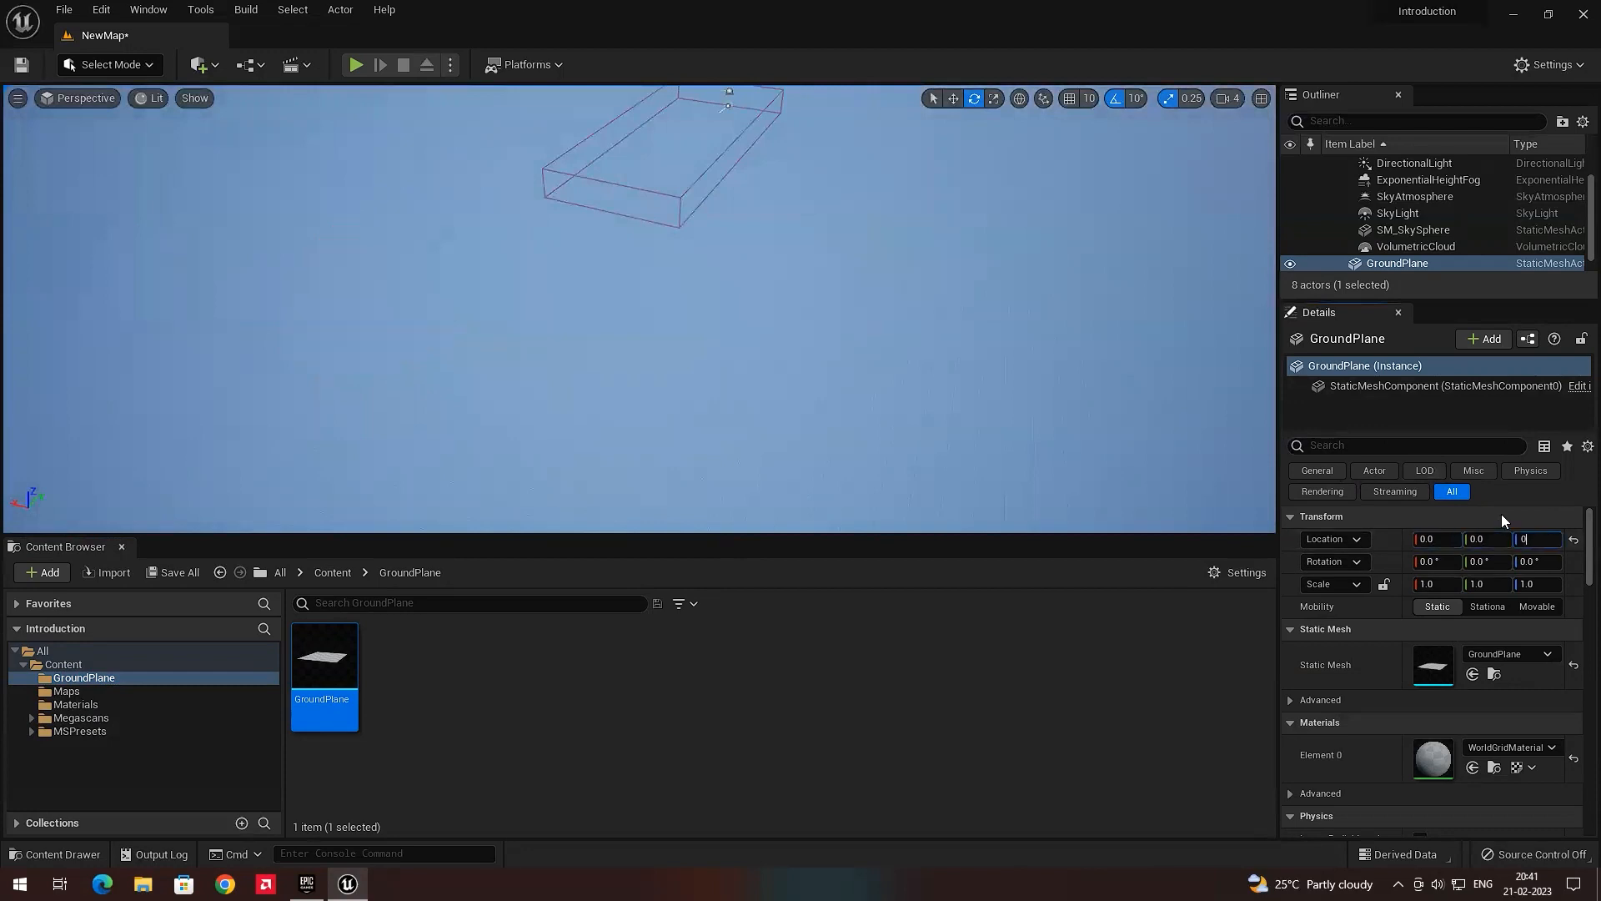
key("Return")
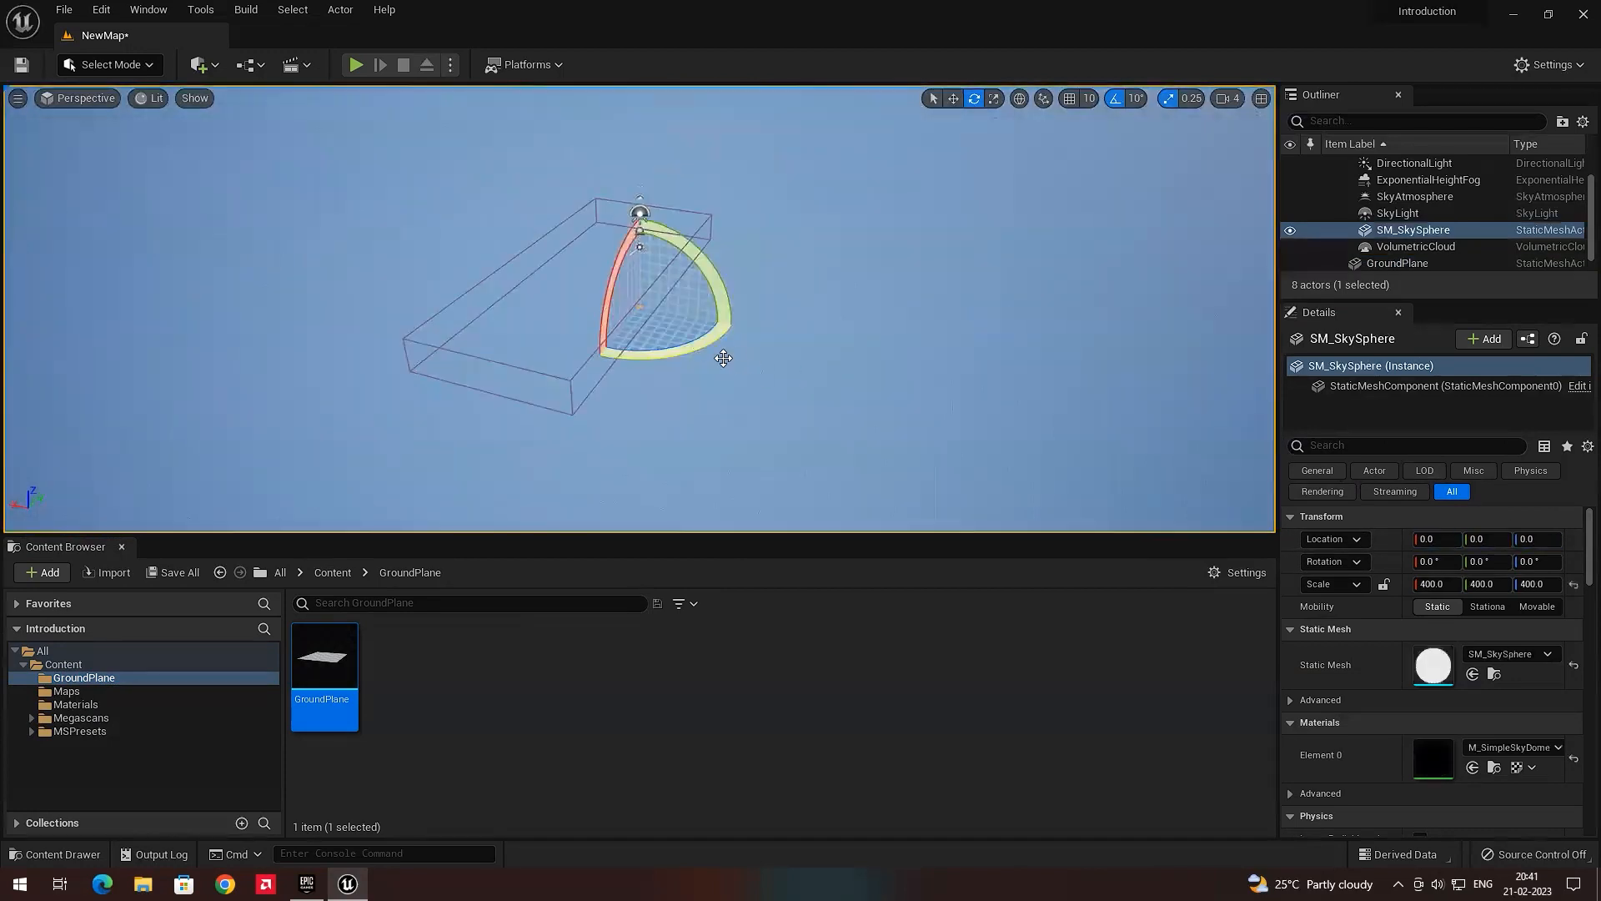
Select the GroundPlane actor and scale it up to 100 on all three axes.
left_click(780, 635)
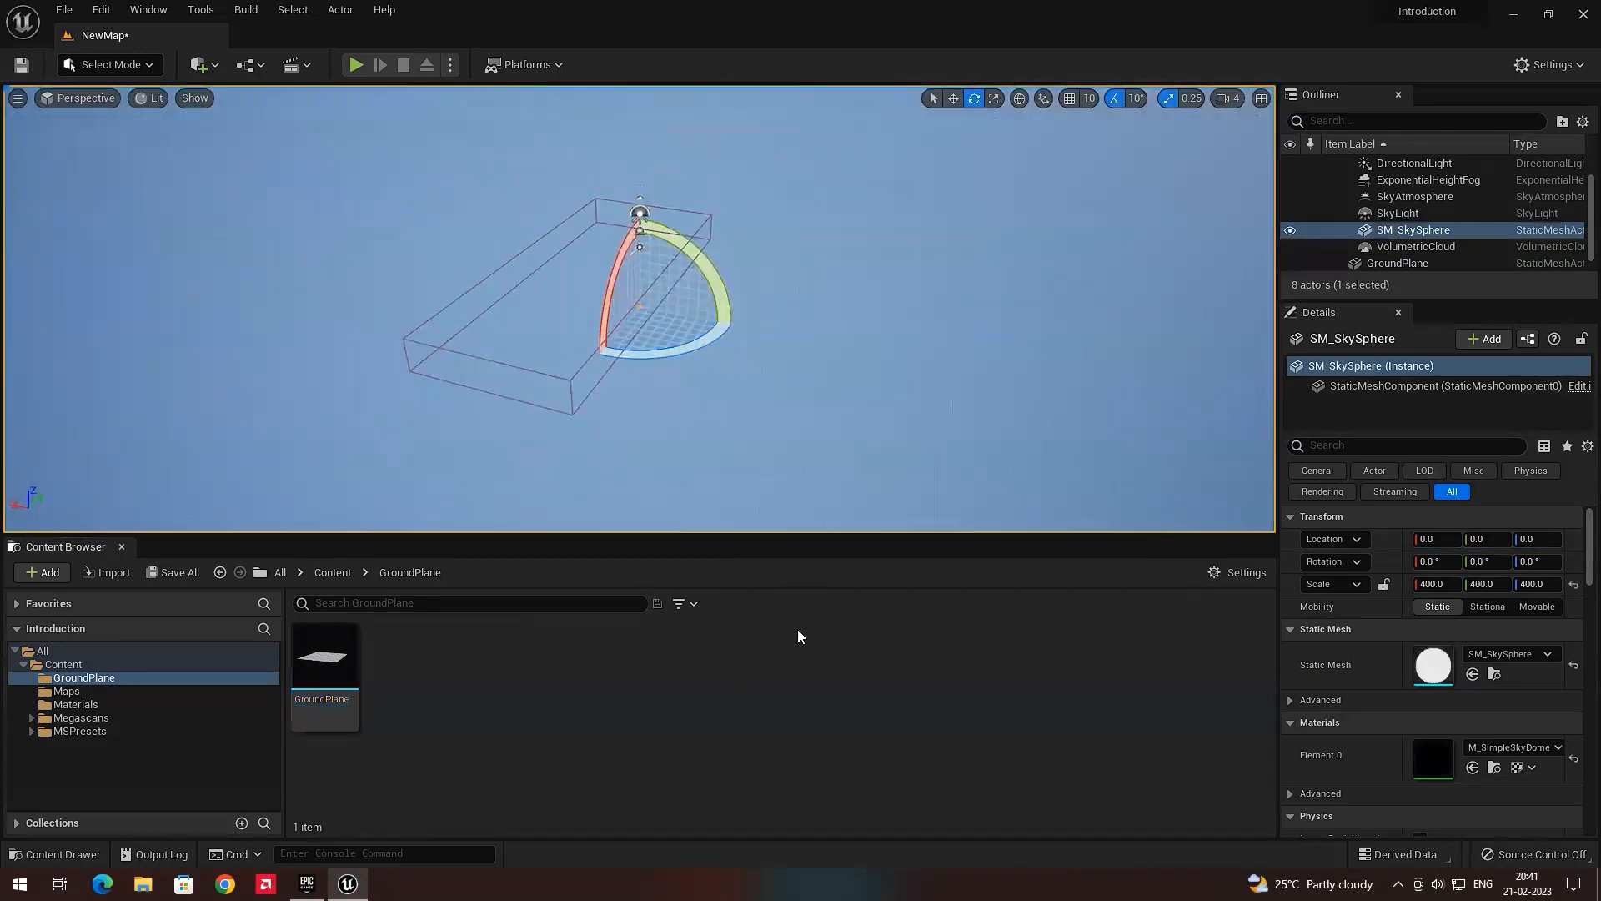
left_click(1404, 263)
key("f")
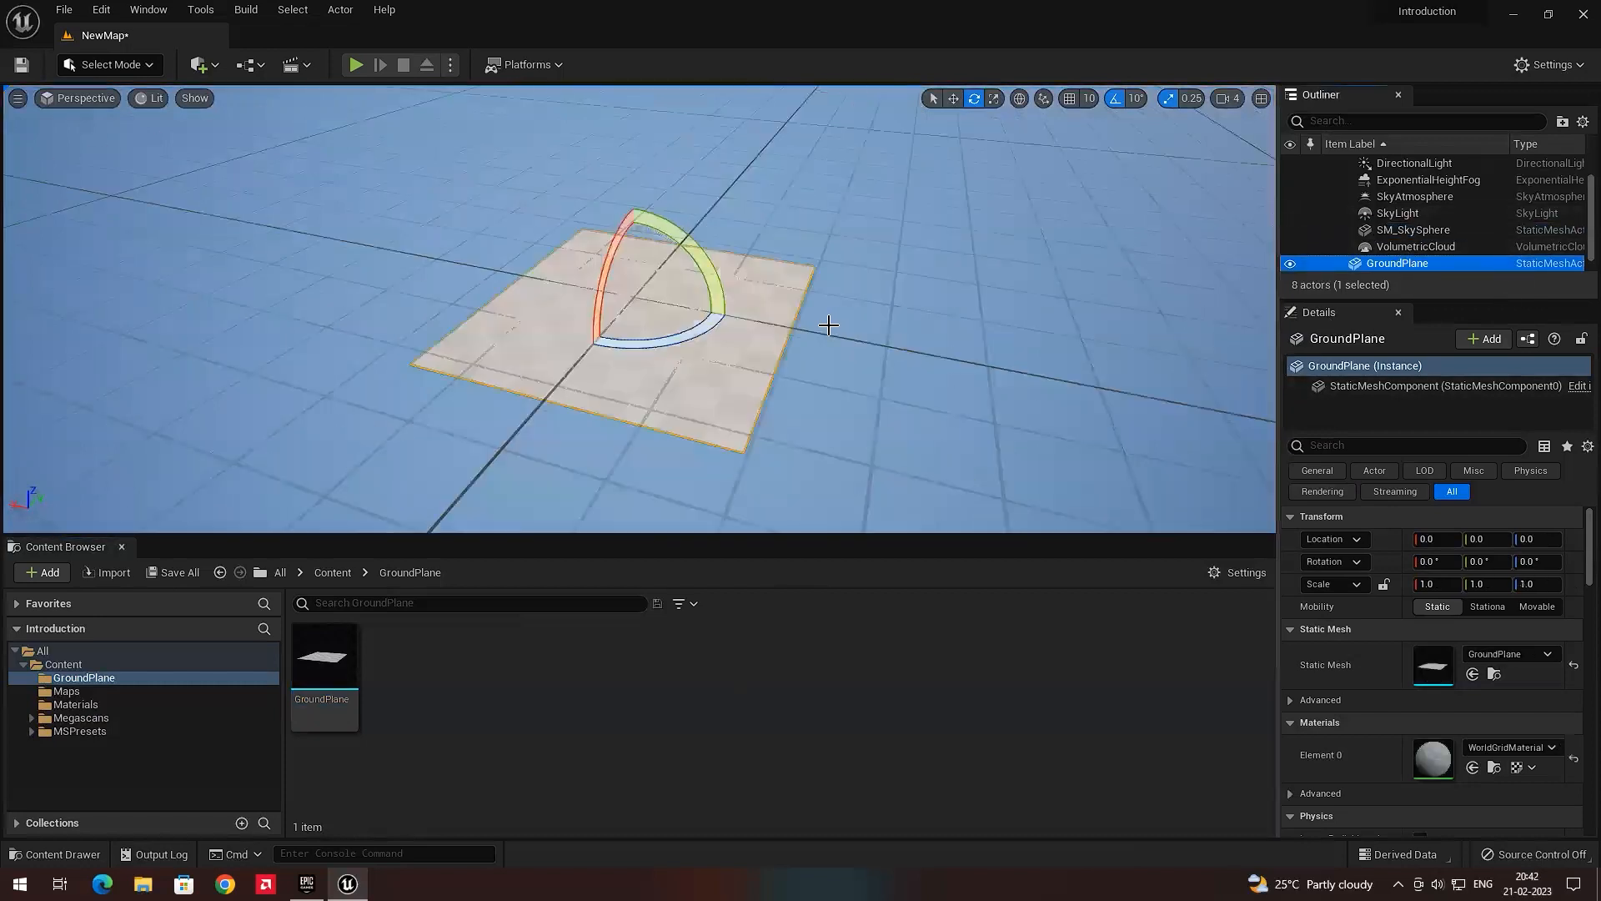
right_click_drag(739, 323, 784, 284)
key("r")
left_click_drag(569, 374, 642, 359)
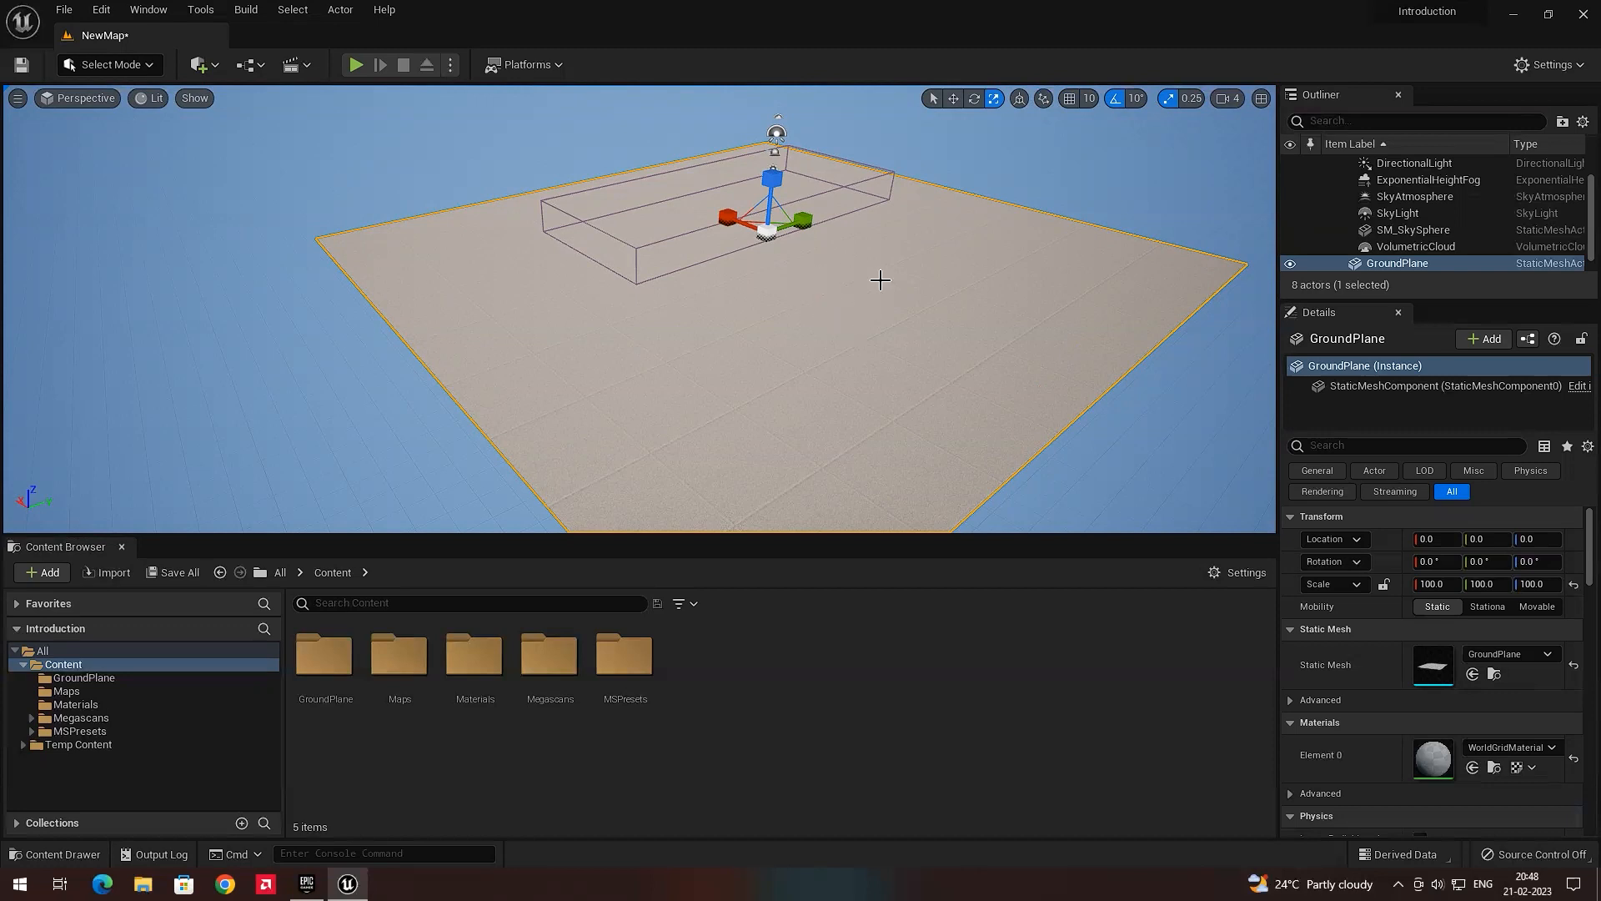
scroll(830, 308, "up", 4)
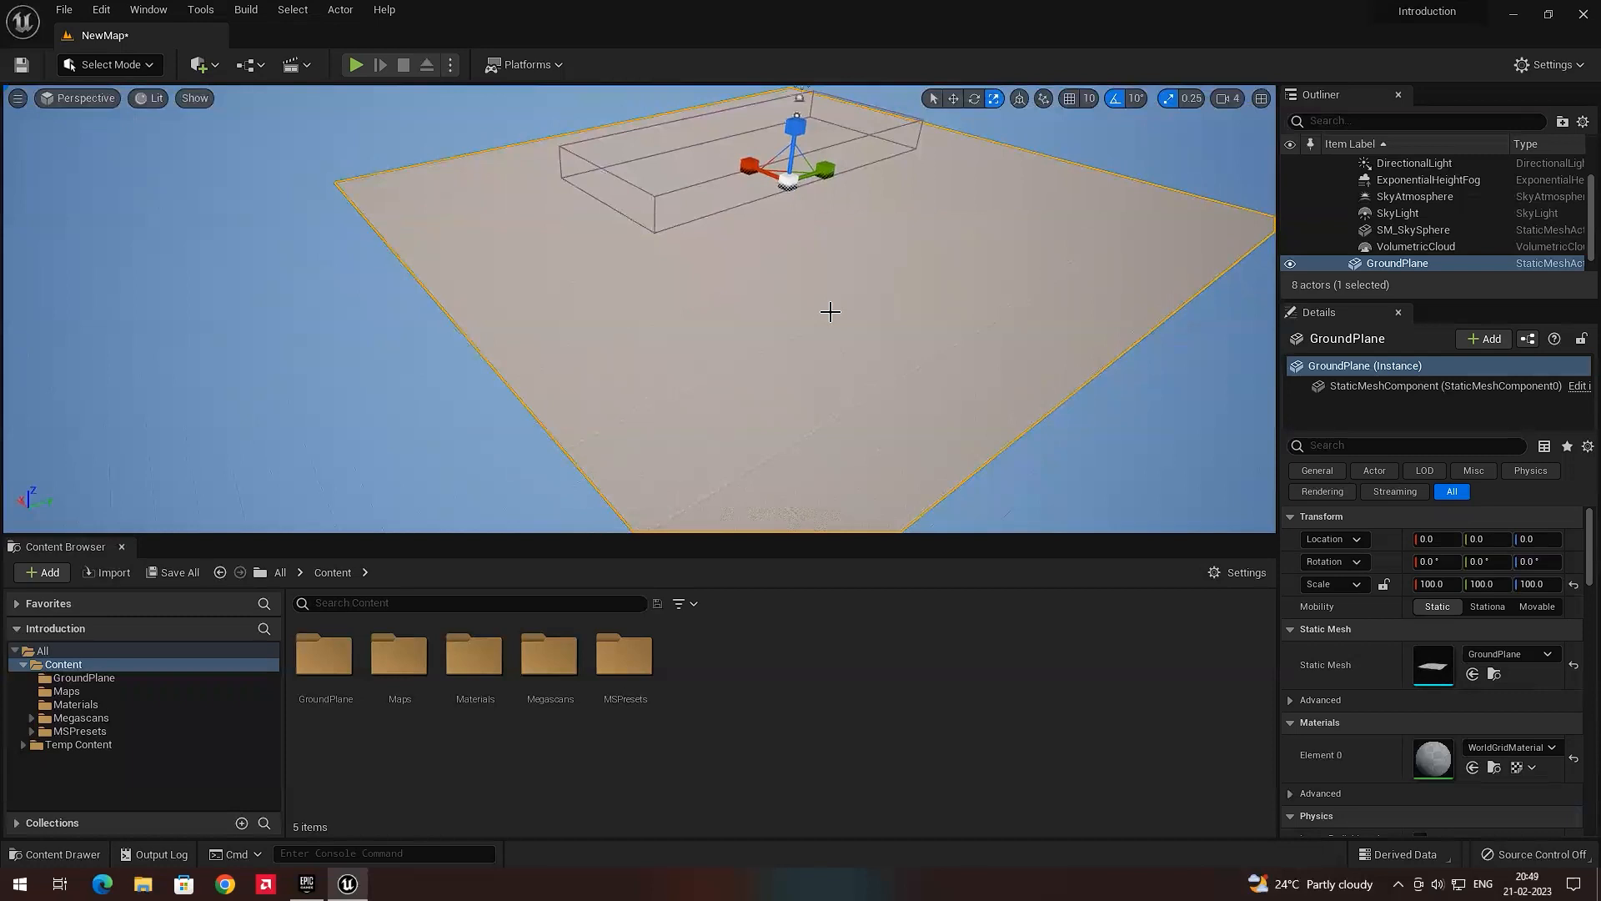
right_click_drag(772, 316, 665, 347)
key("w")
key("w")
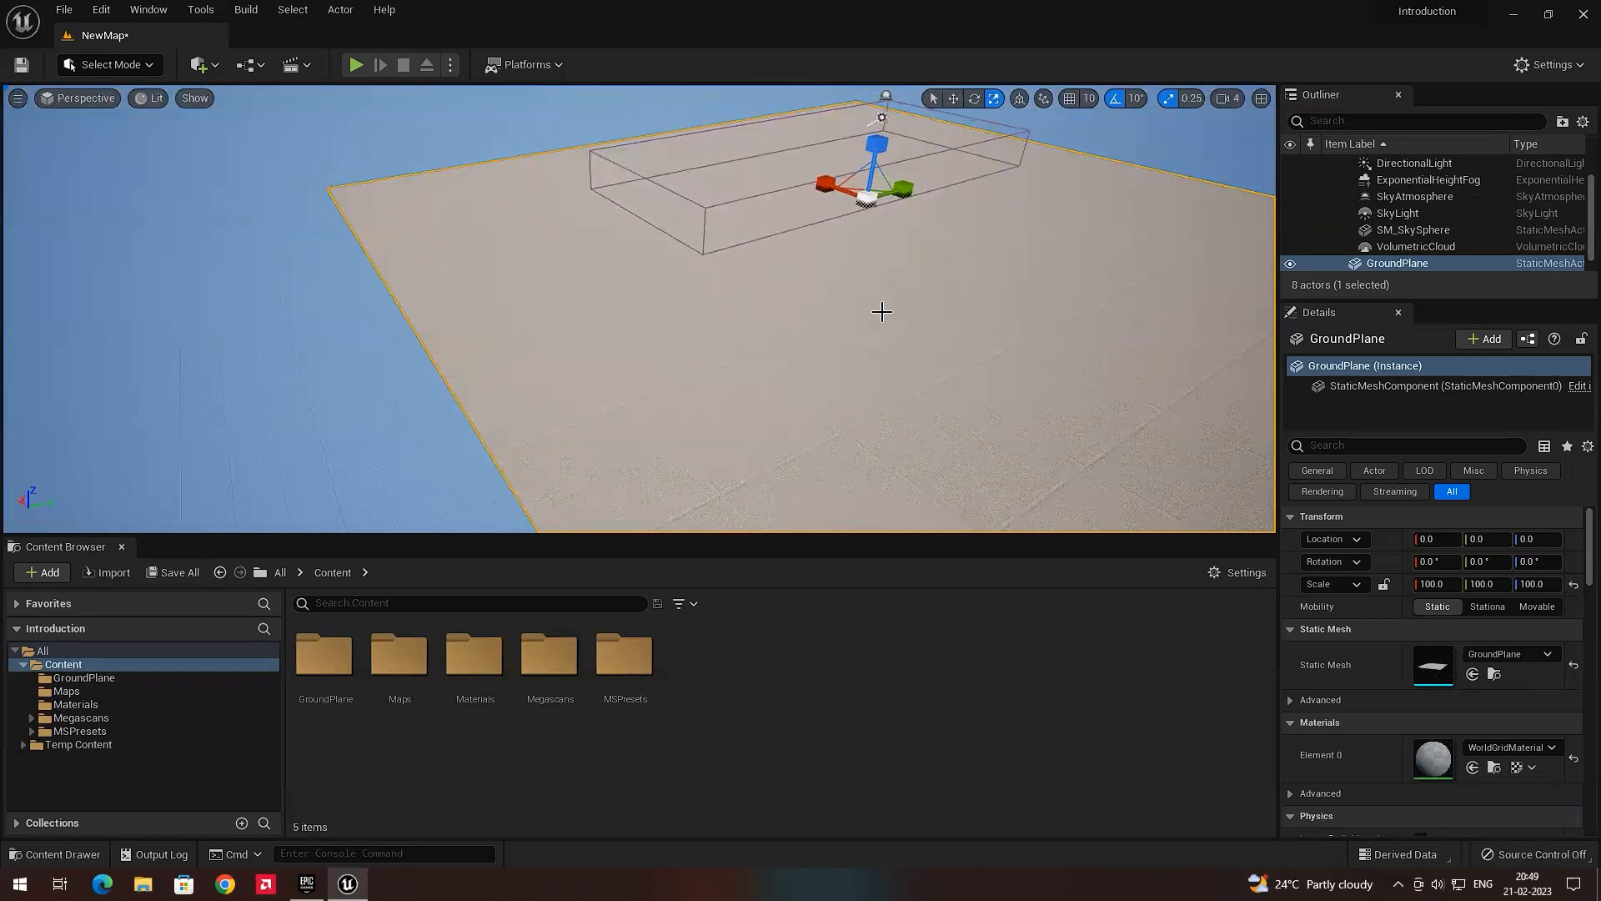
key("s")
right_click_drag(883, 312, 912, 315)
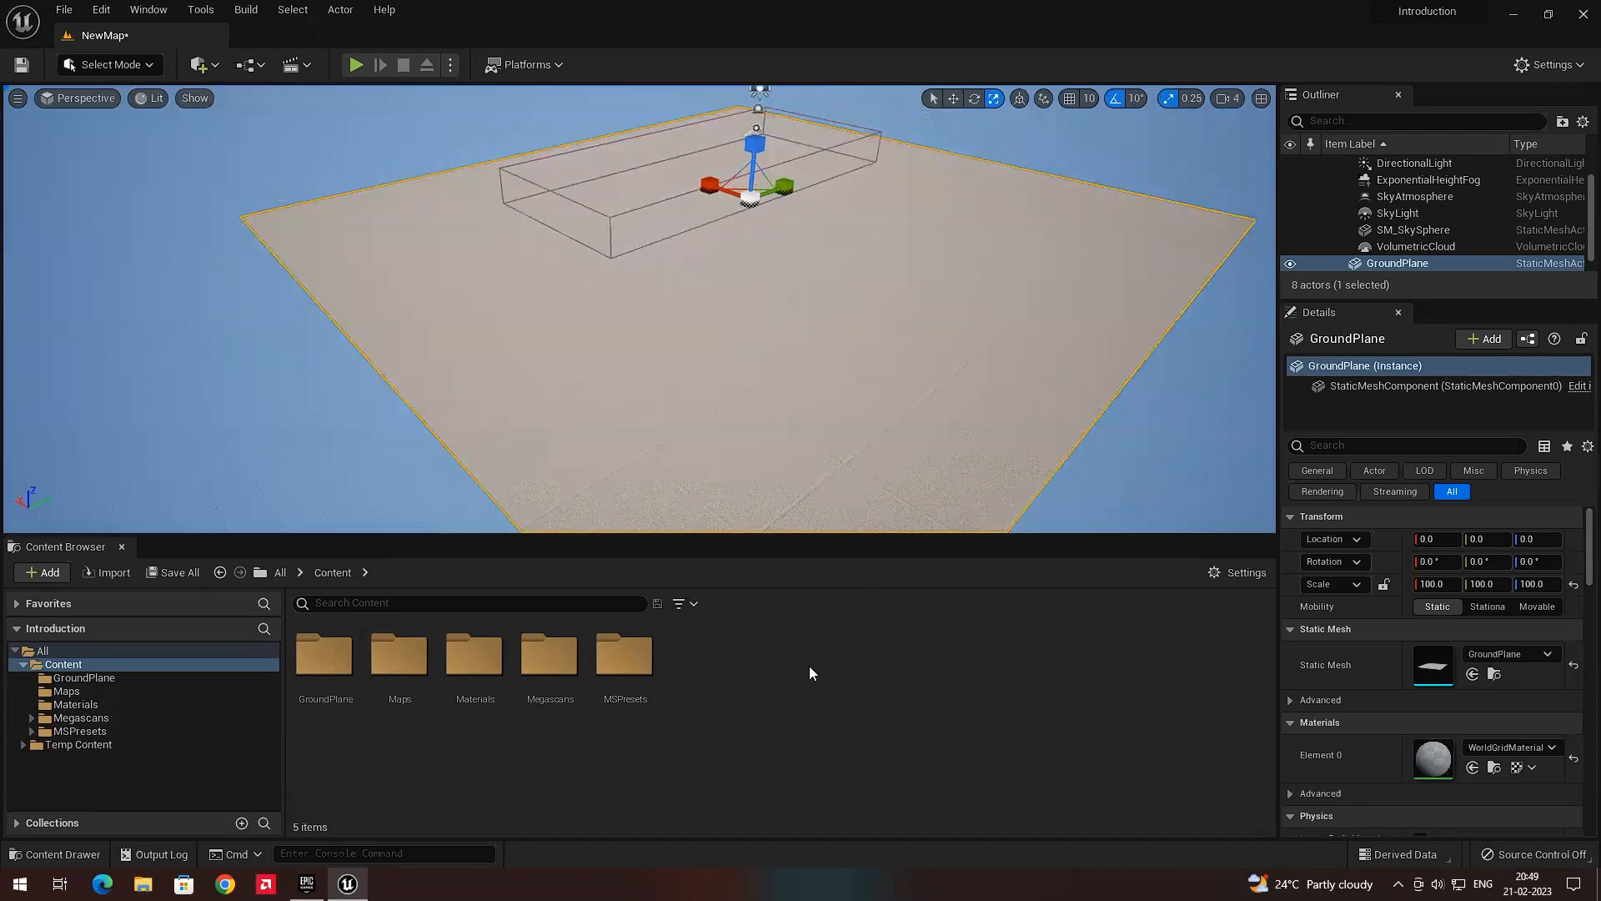
Open Quixel Bridge to add content and browse to the Limestone Quarry collection among the natural environments.
right_click(853, 681)
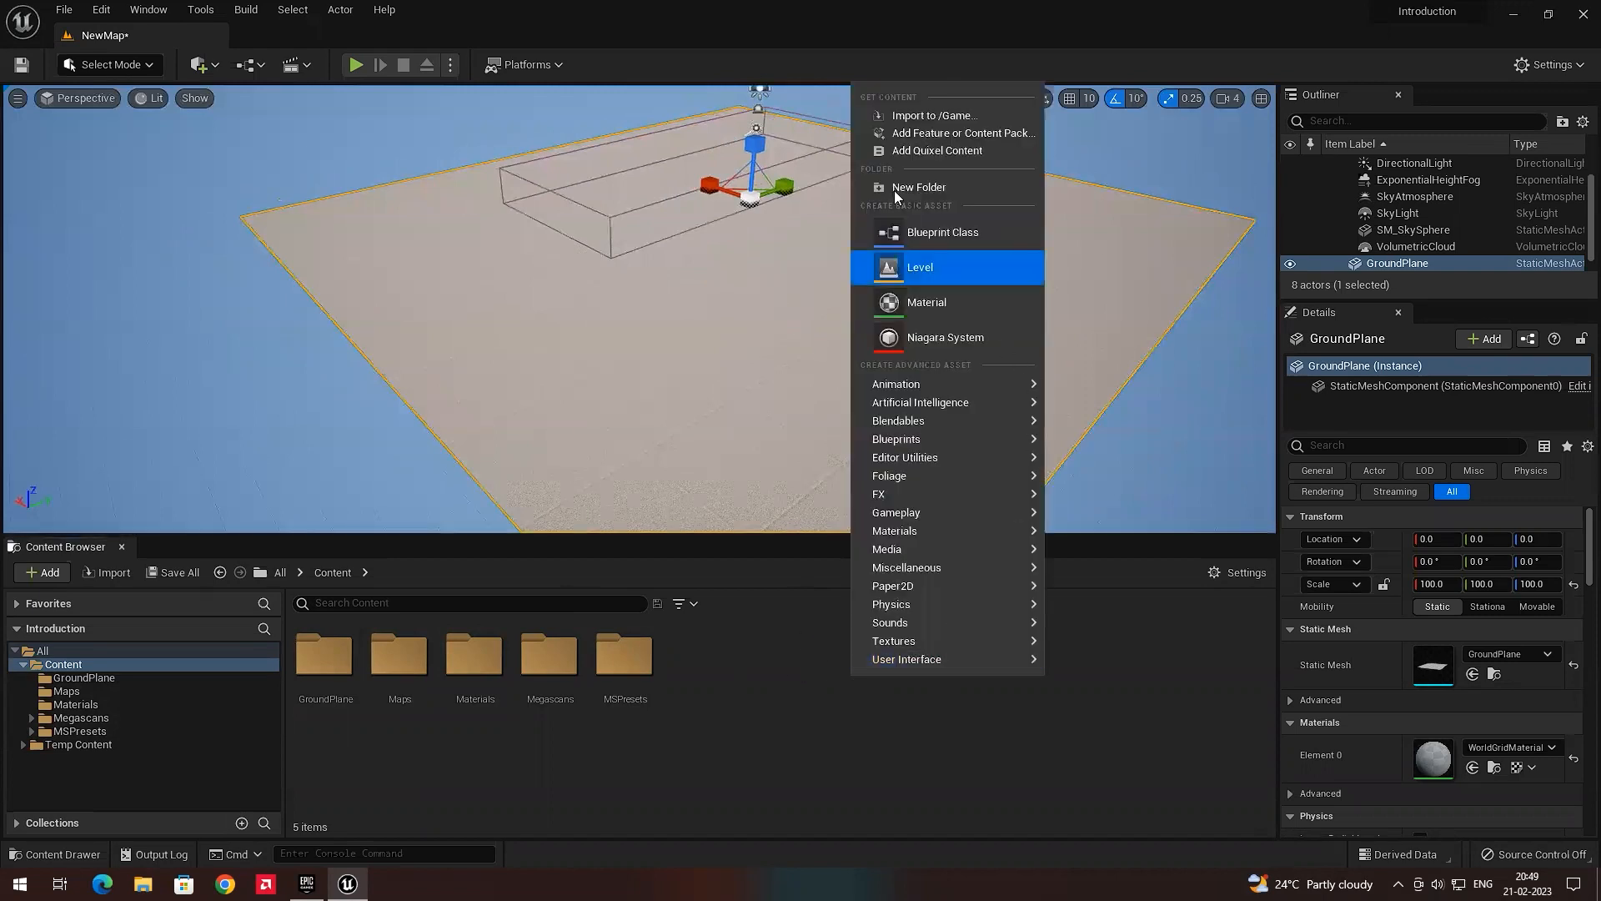
left_click(931, 154)
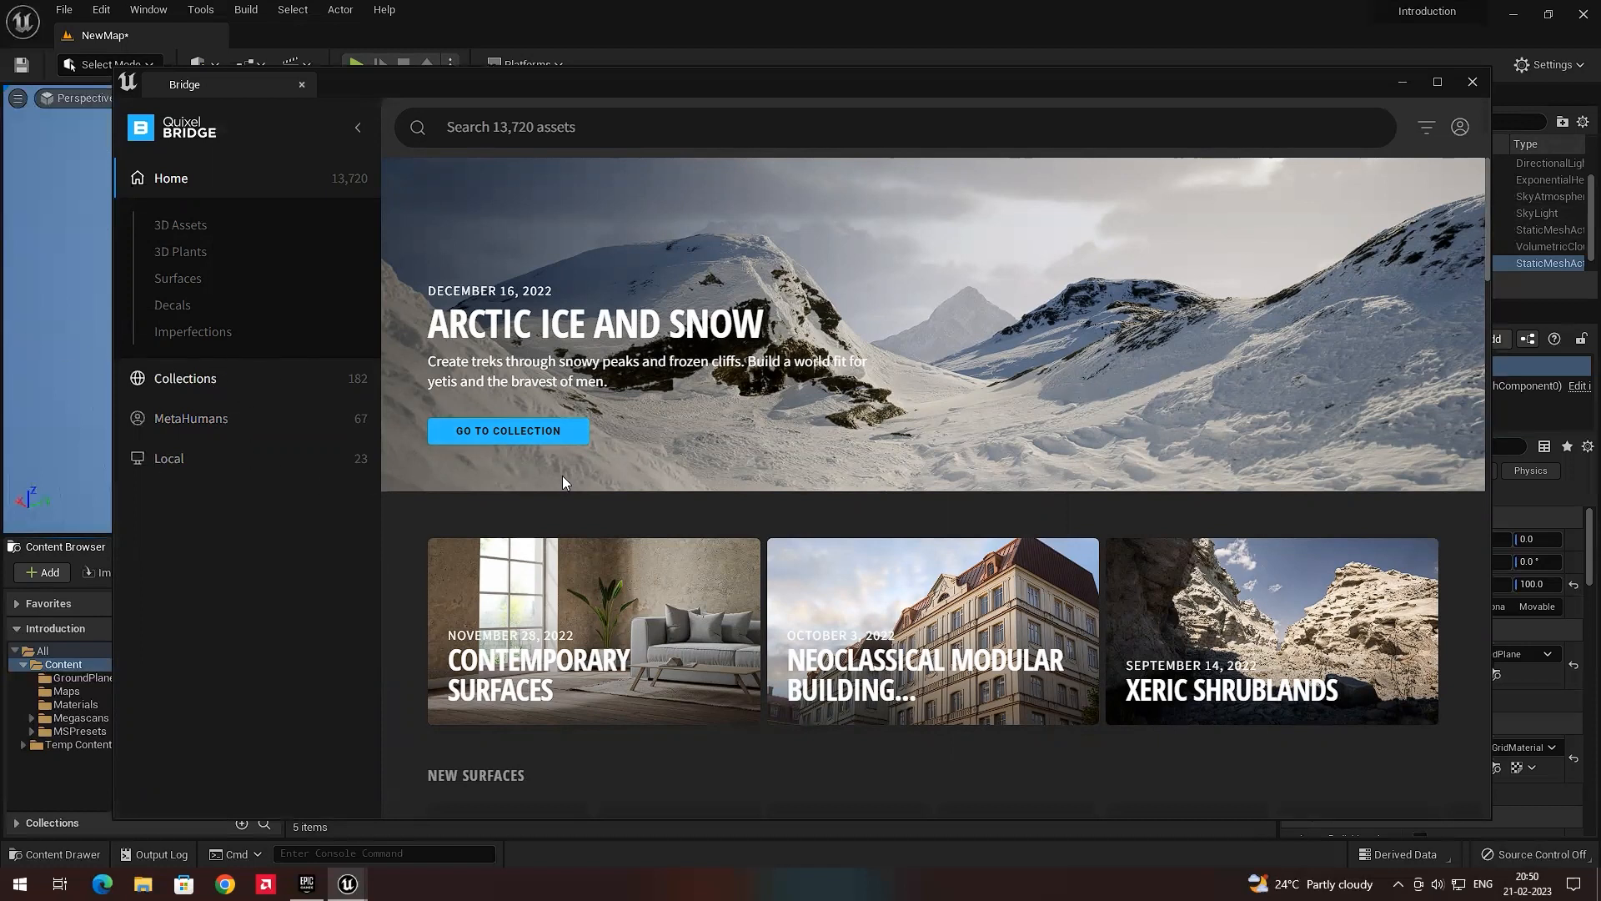
left_click(226, 382)
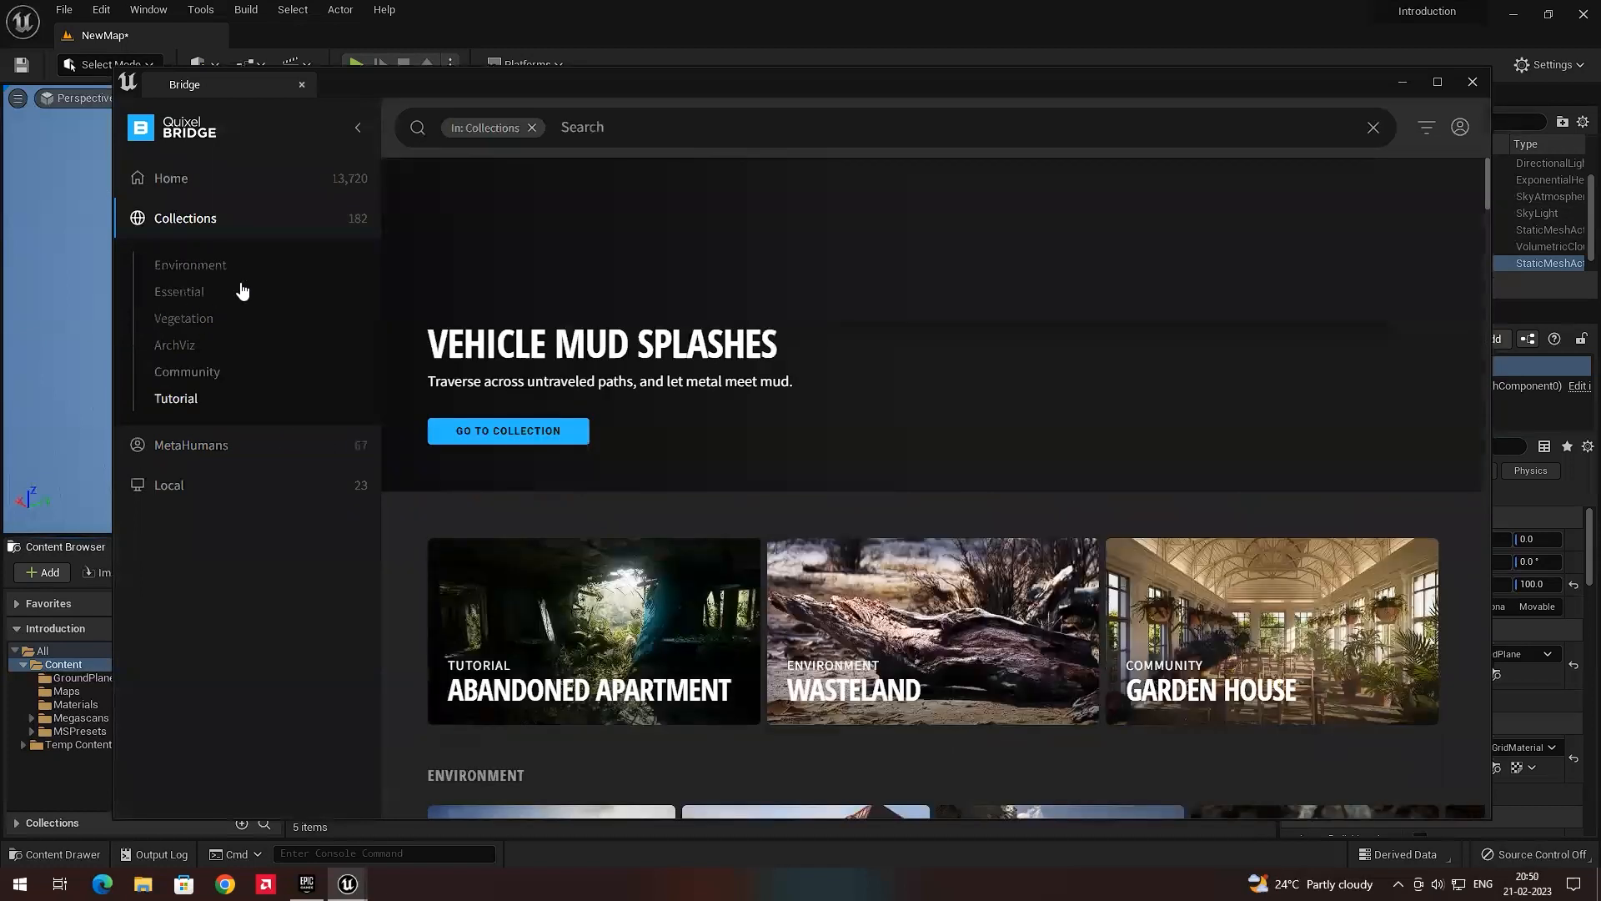
left_click(218, 267)
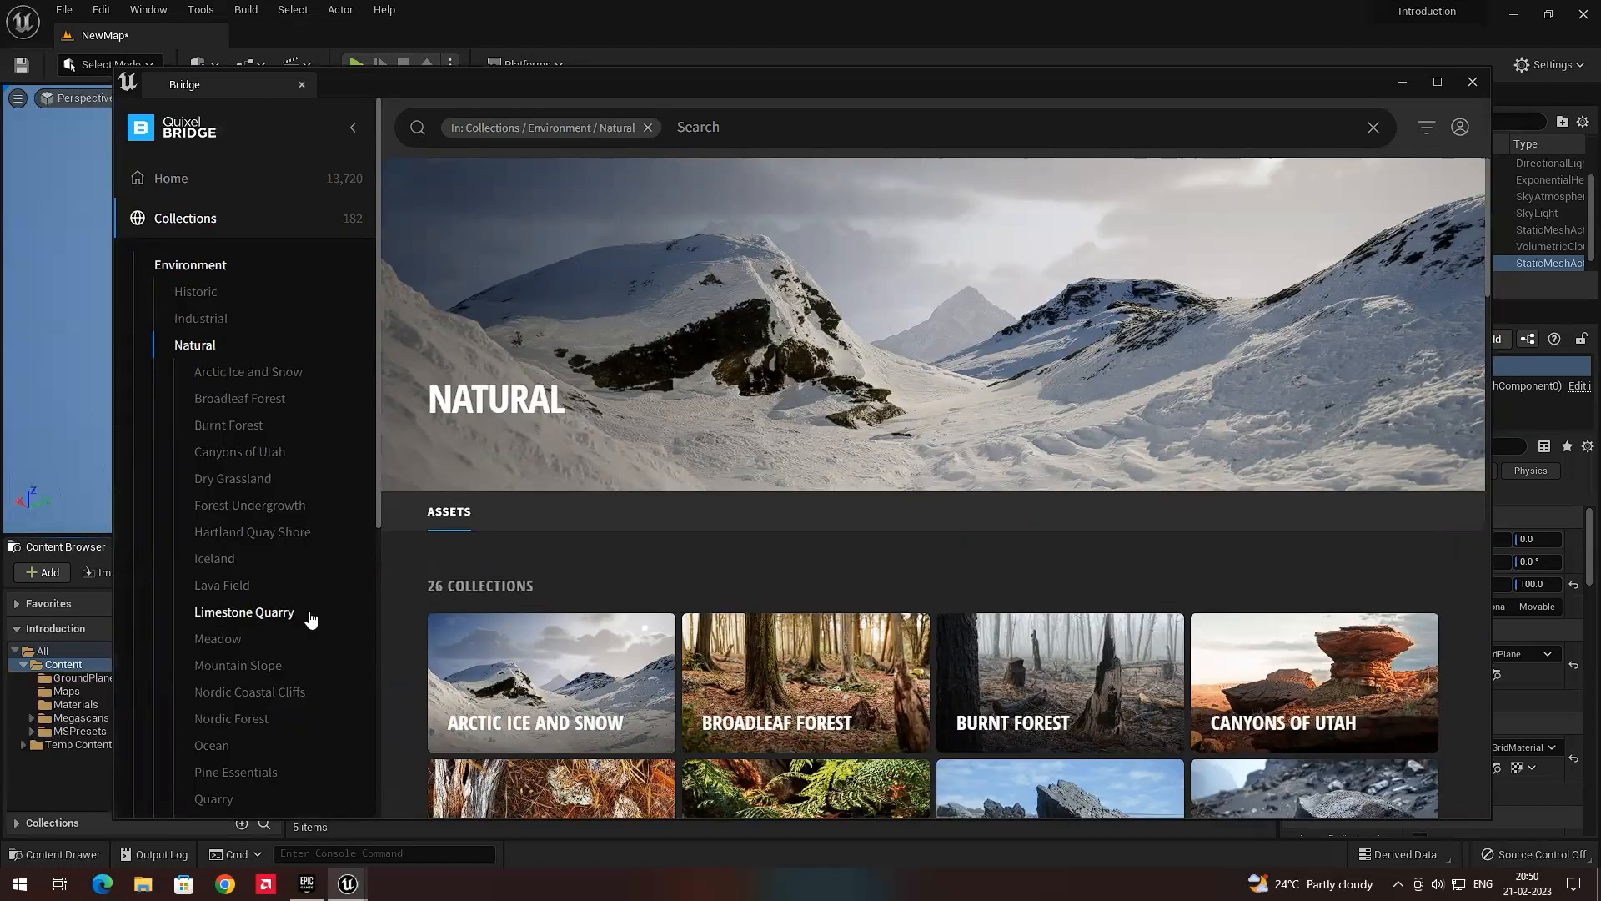
left_click(253, 617)
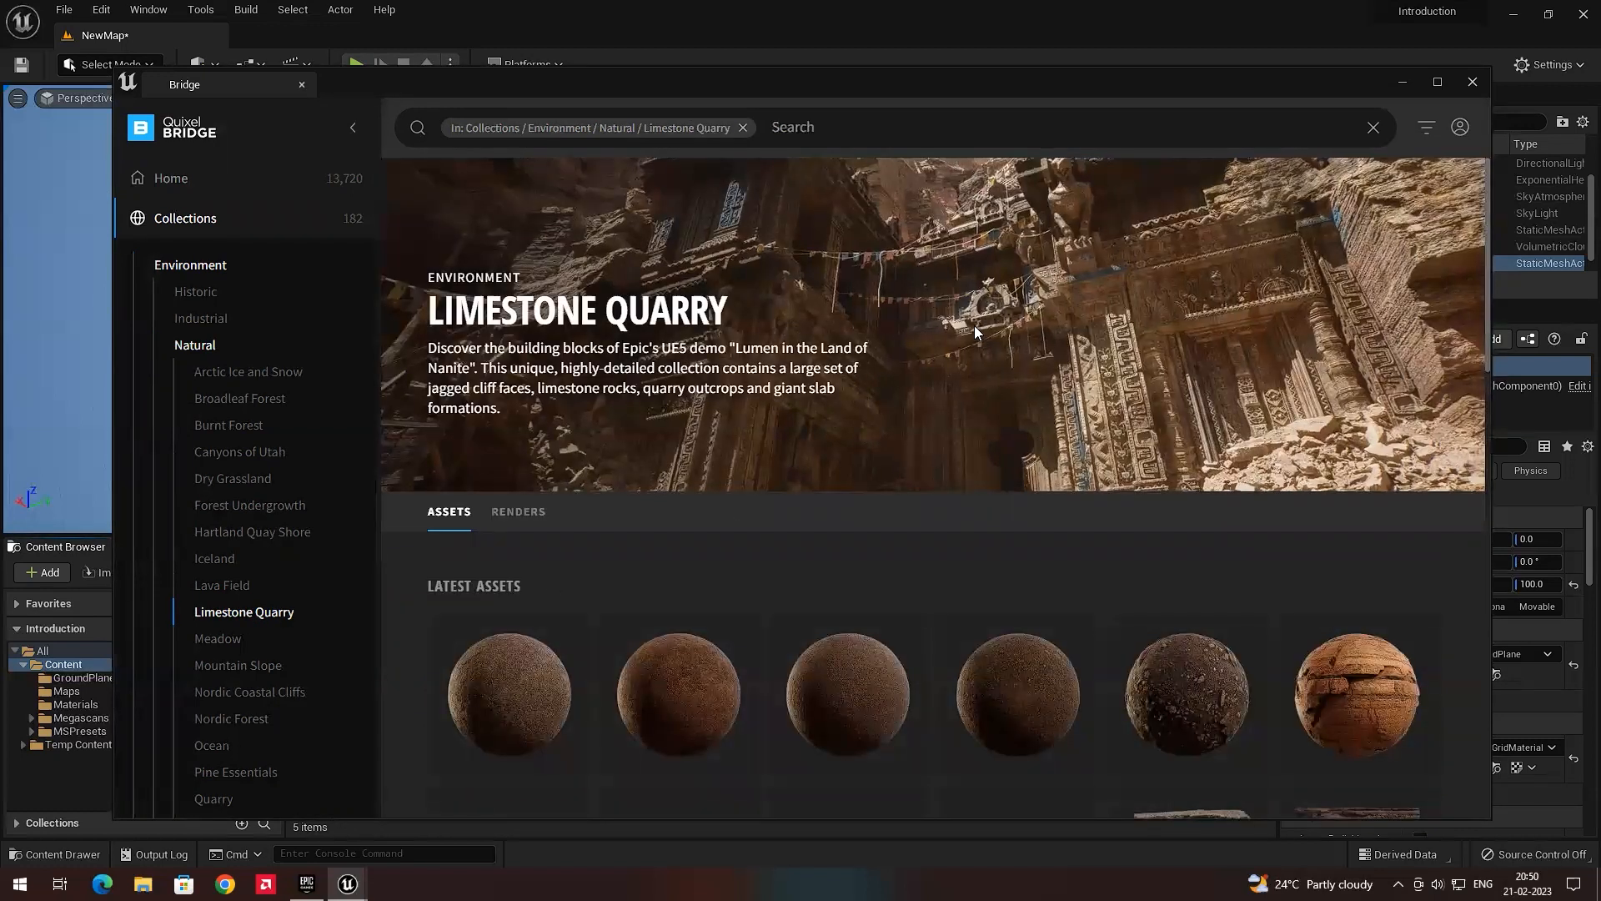
Preview several Quarry Gravel Ground surfaces and download the first one in the collection at Medium Quality.
scroll(883, 675, "down", 1)
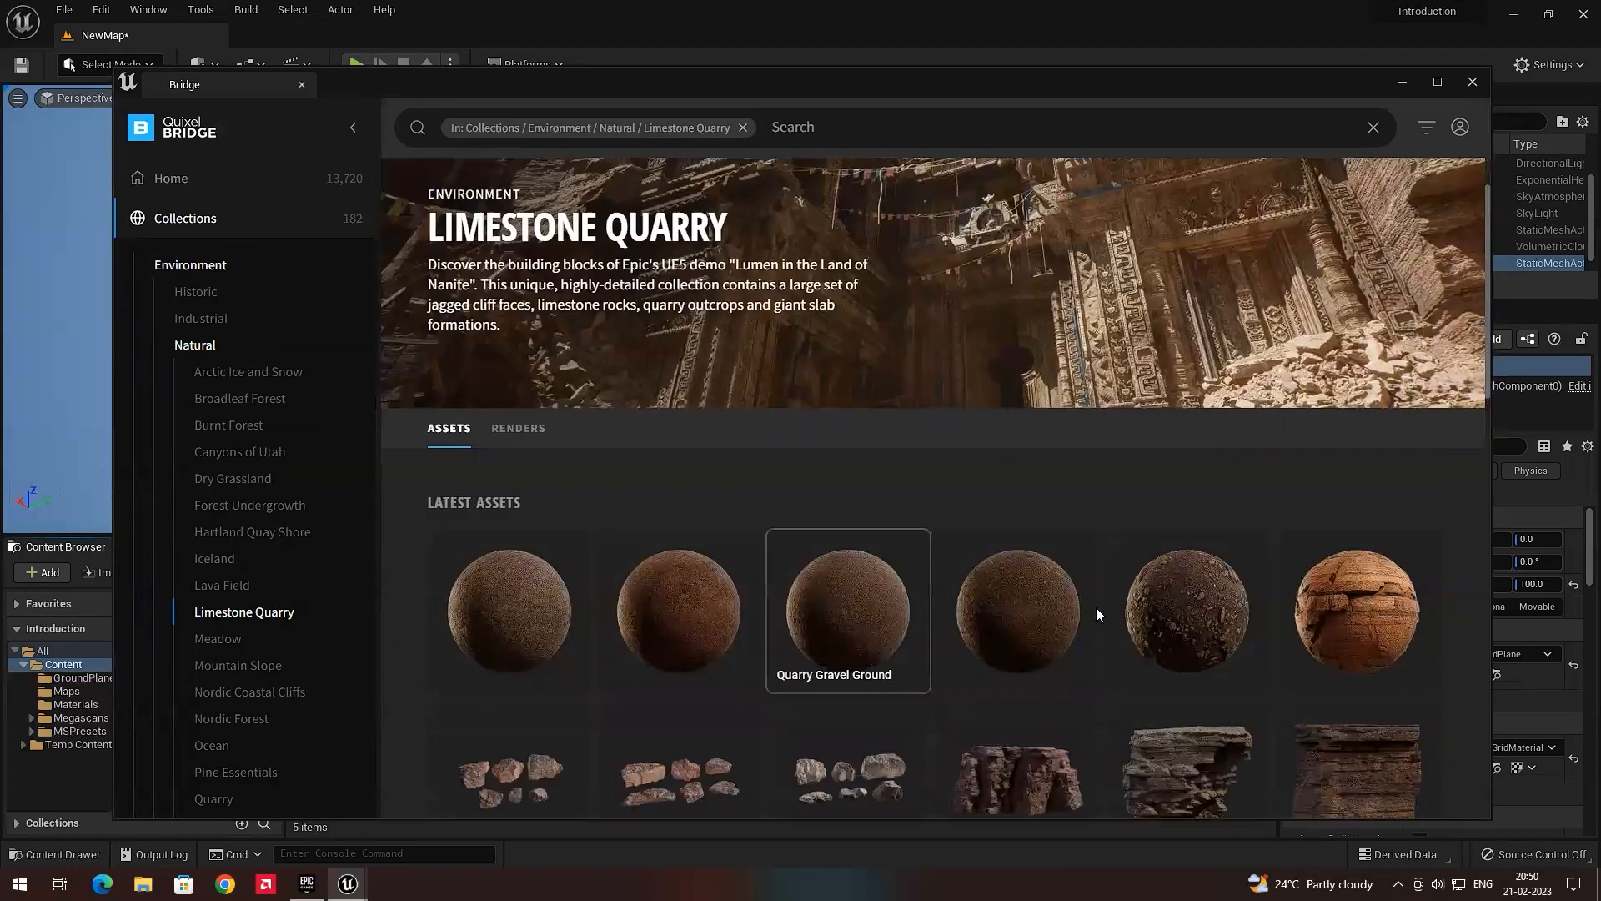
left_click(1026, 611)
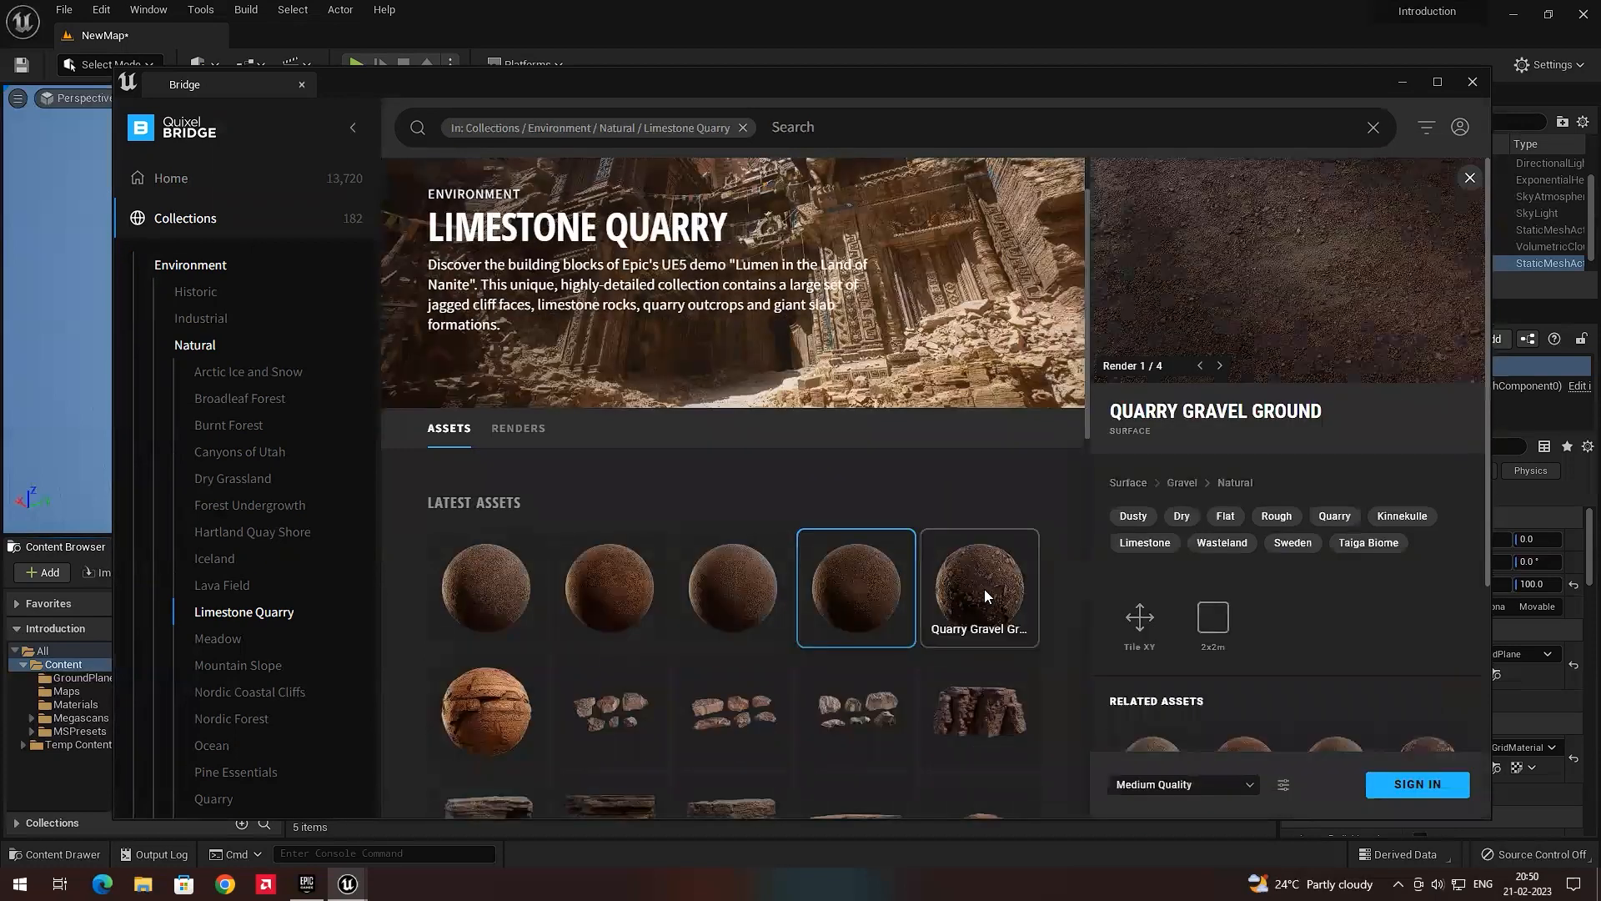
left_click(748, 579)
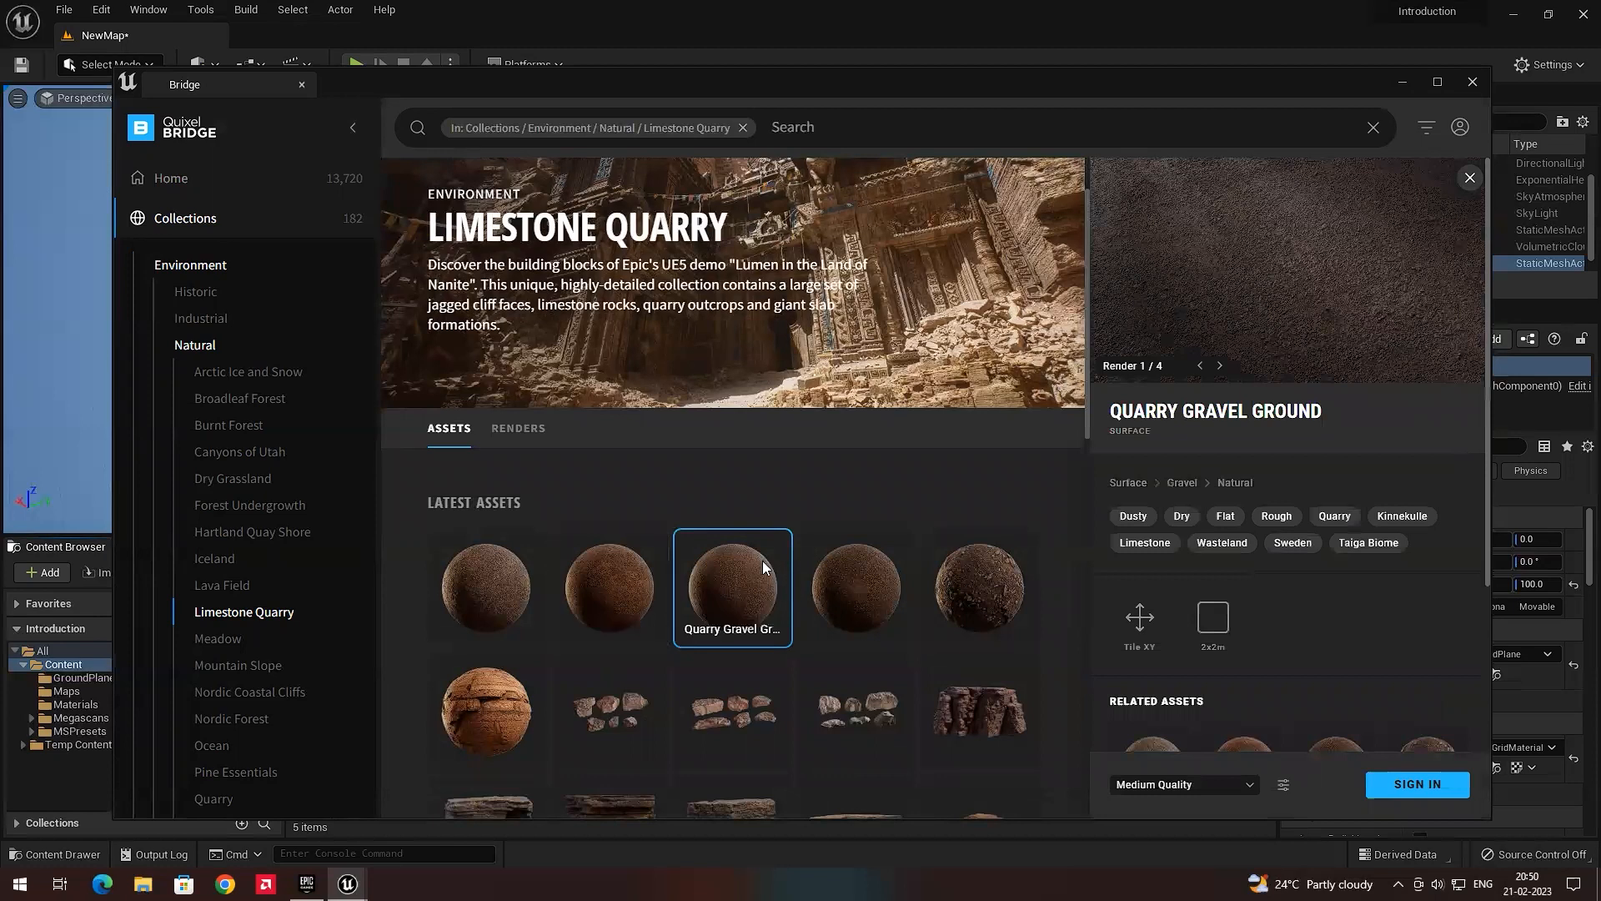
left_click(509, 587)
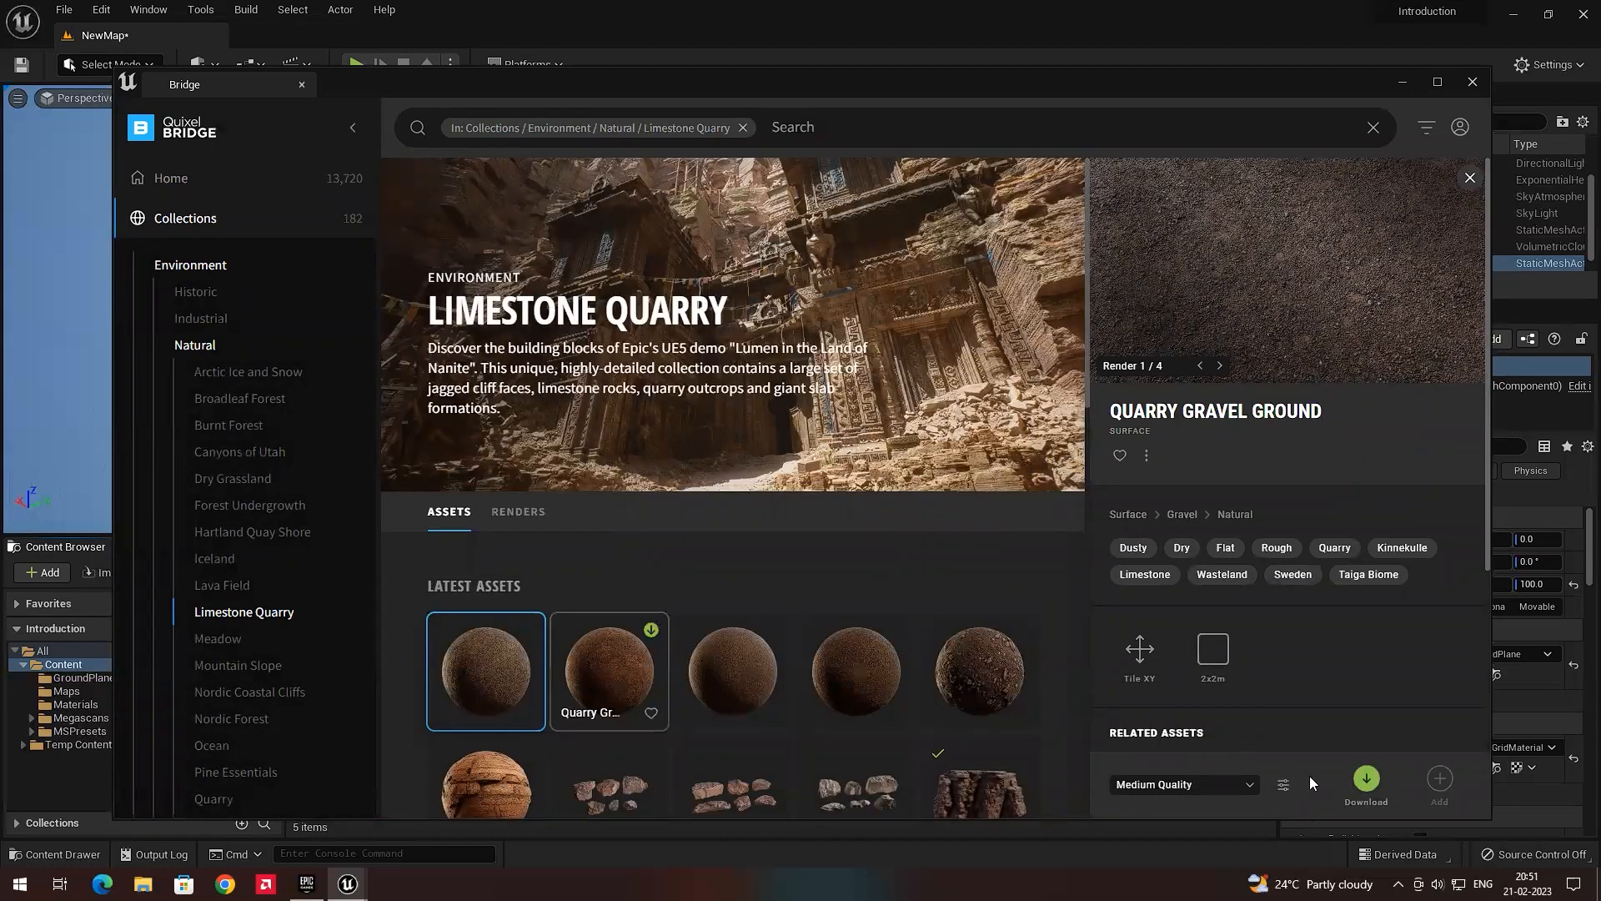
left_click(1369, 782)
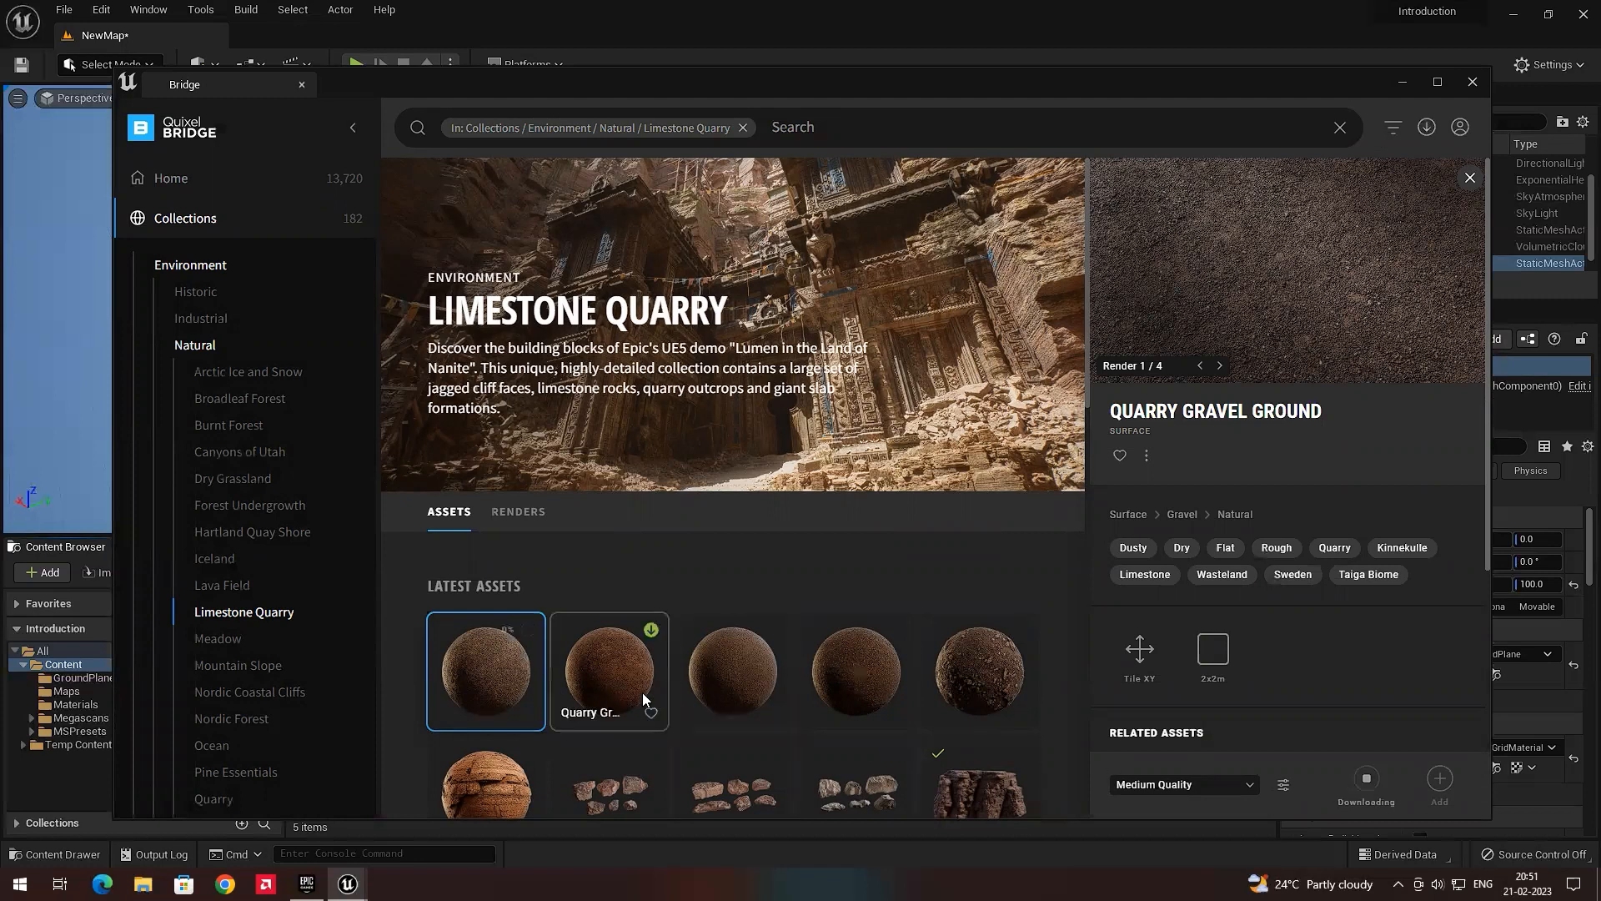
Download the fifth, stony Quarry Gravel Ground surface and the fourth one at Medium Quality.
left_click(982, 676)
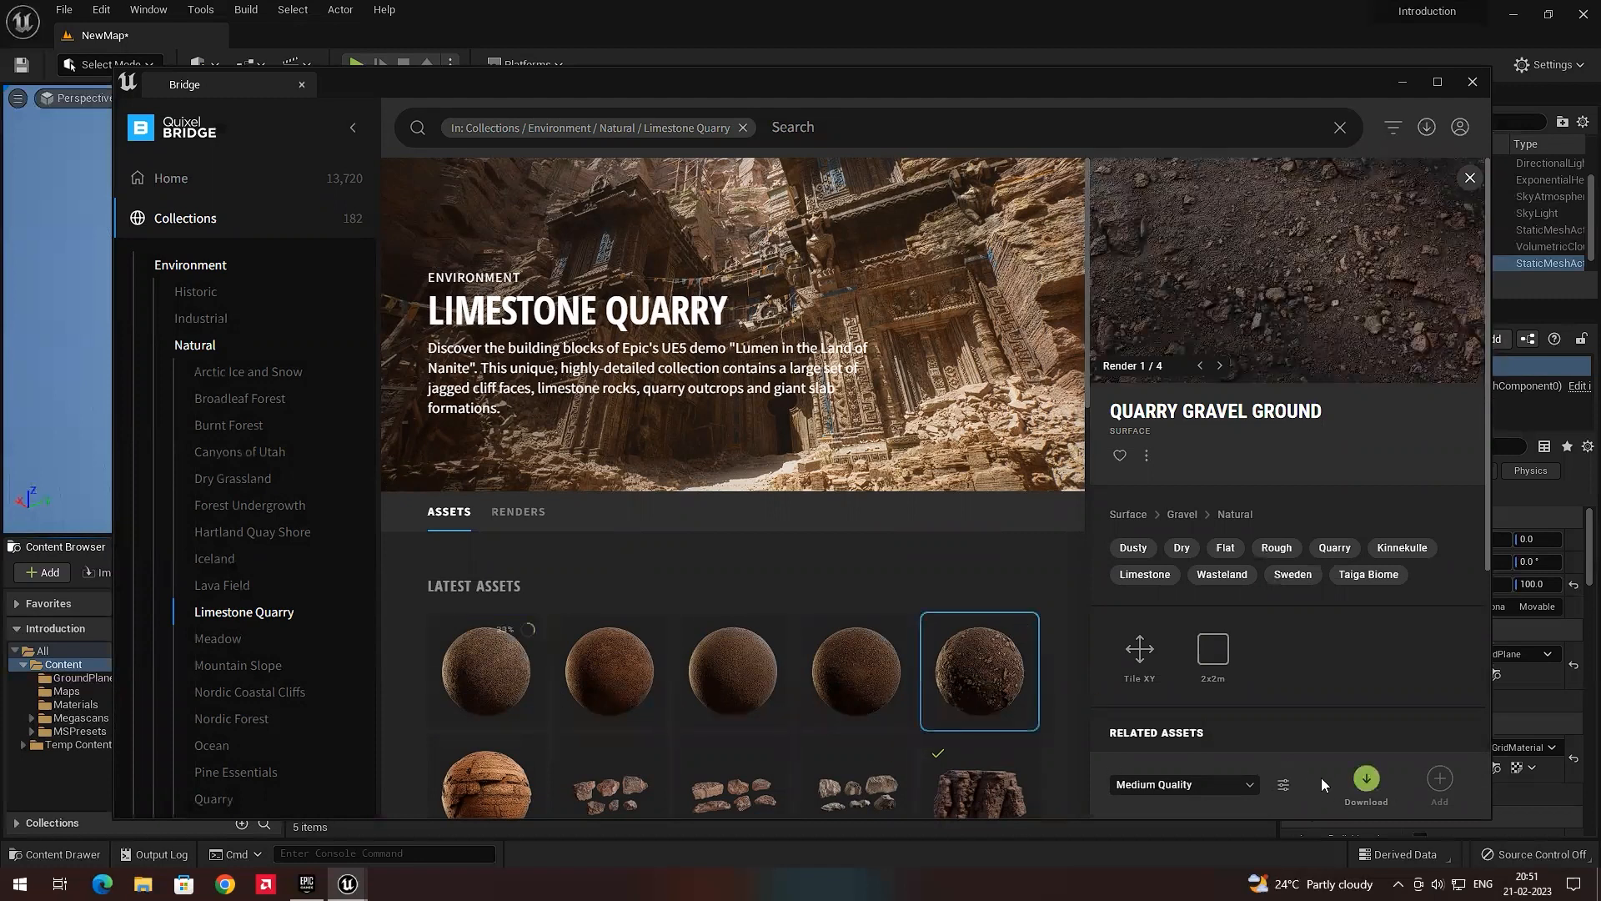
left_click(1374, 780)
left_click(844, 677)
left_click(1369, 780)
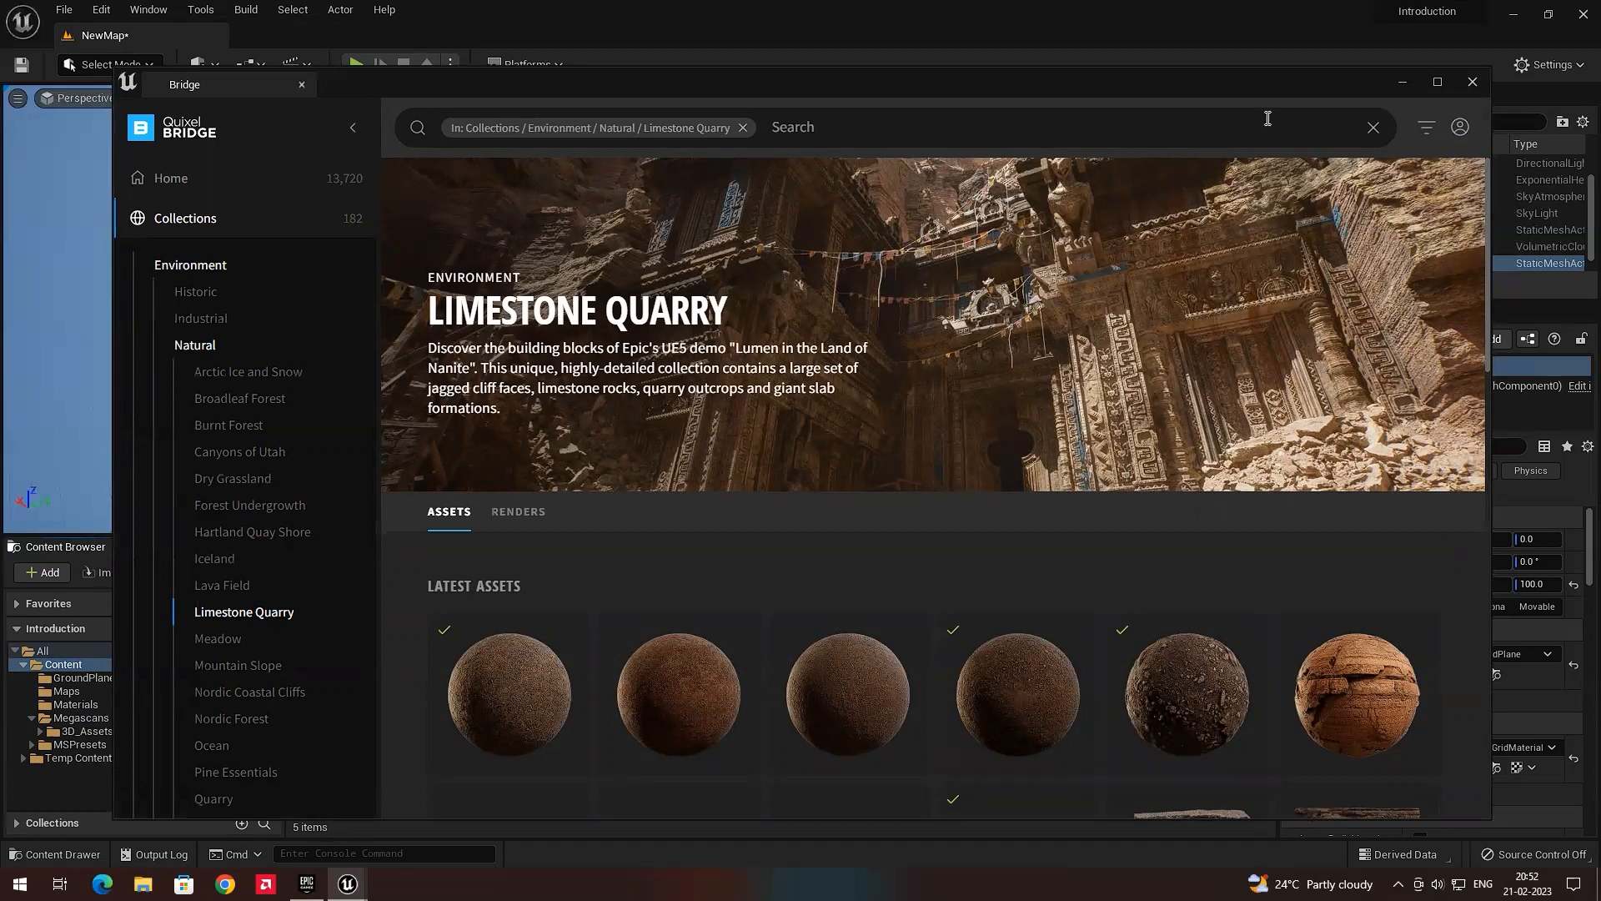
Add the three downloaded Quarry Gravel Ground surfaces to the project and minimize Quixel Bridge.
double_click(1183, 81)
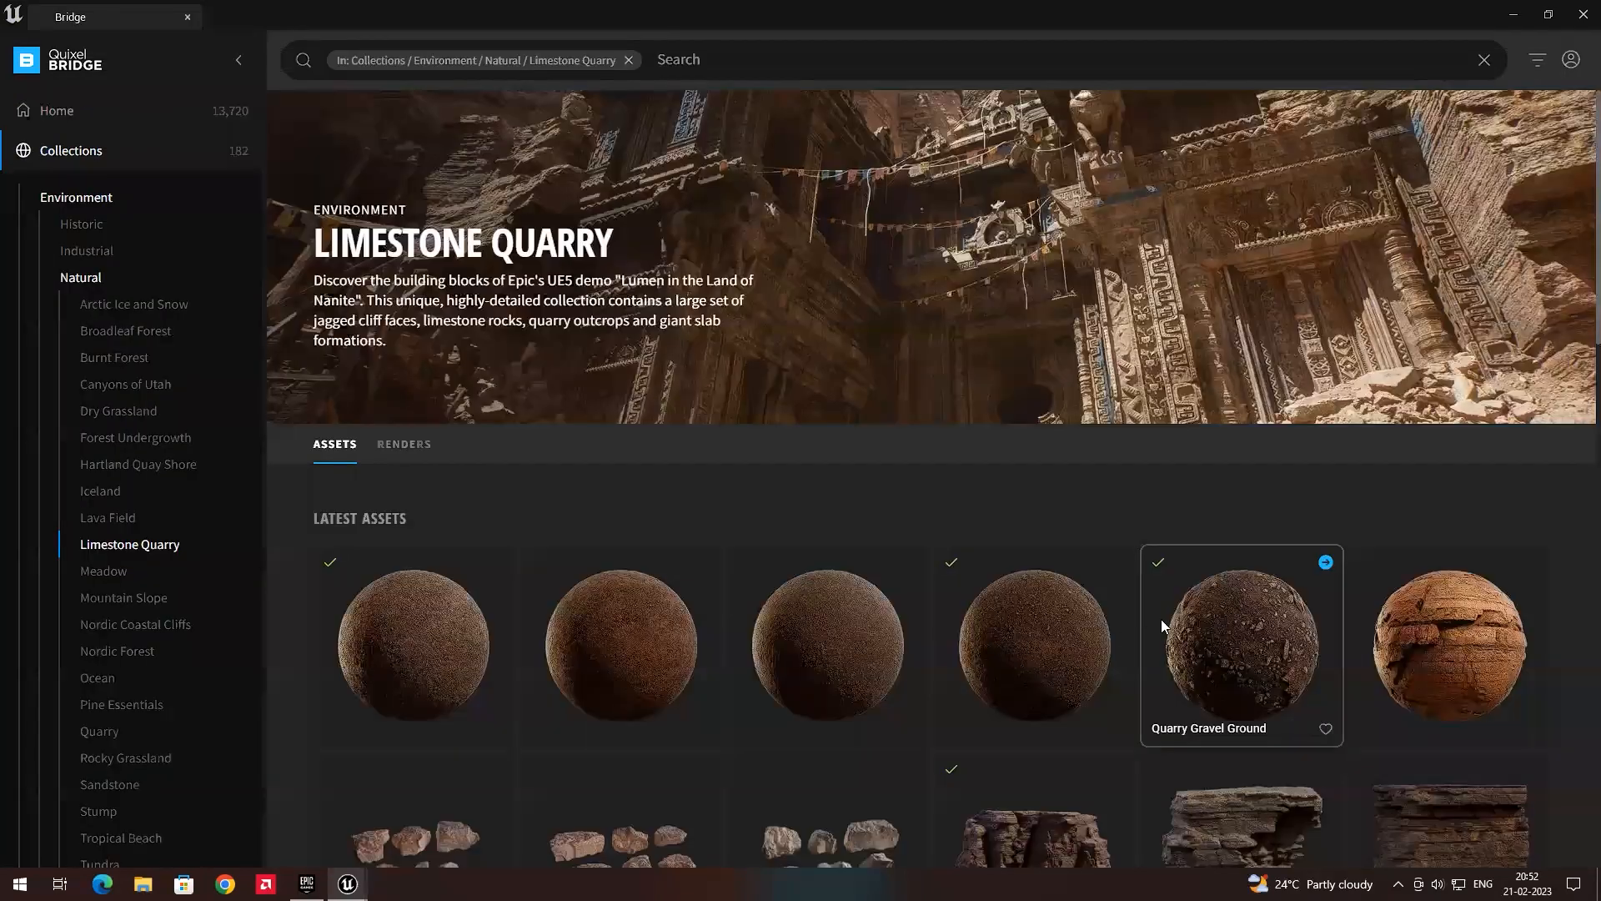
left_click(1335, 642)
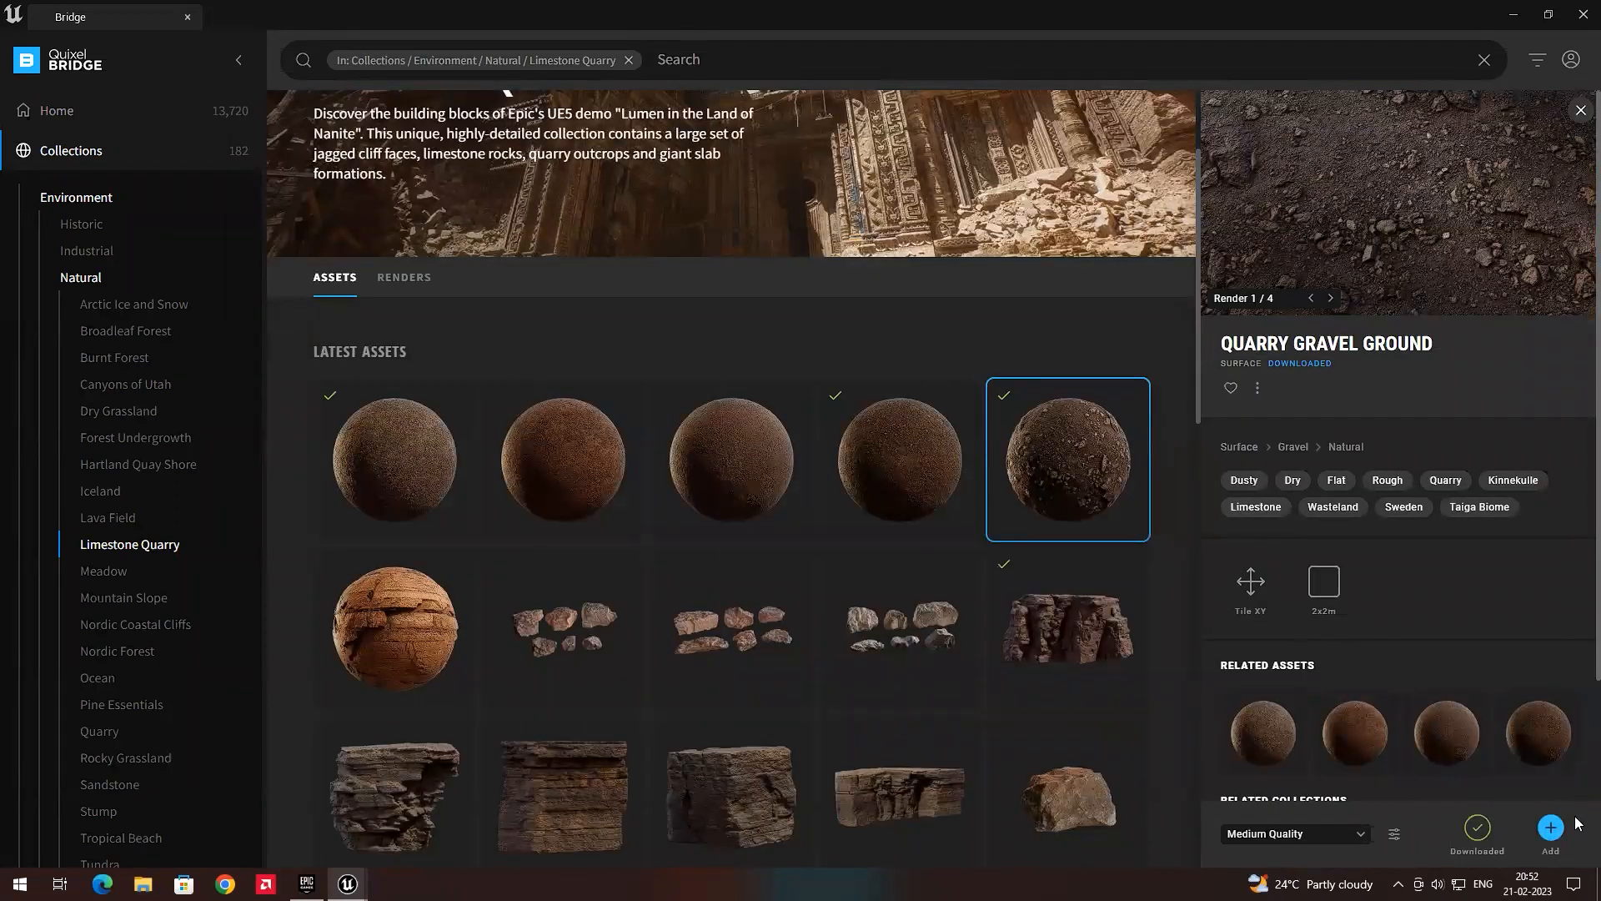
left_click(922, 484)
left_click(332, 456)
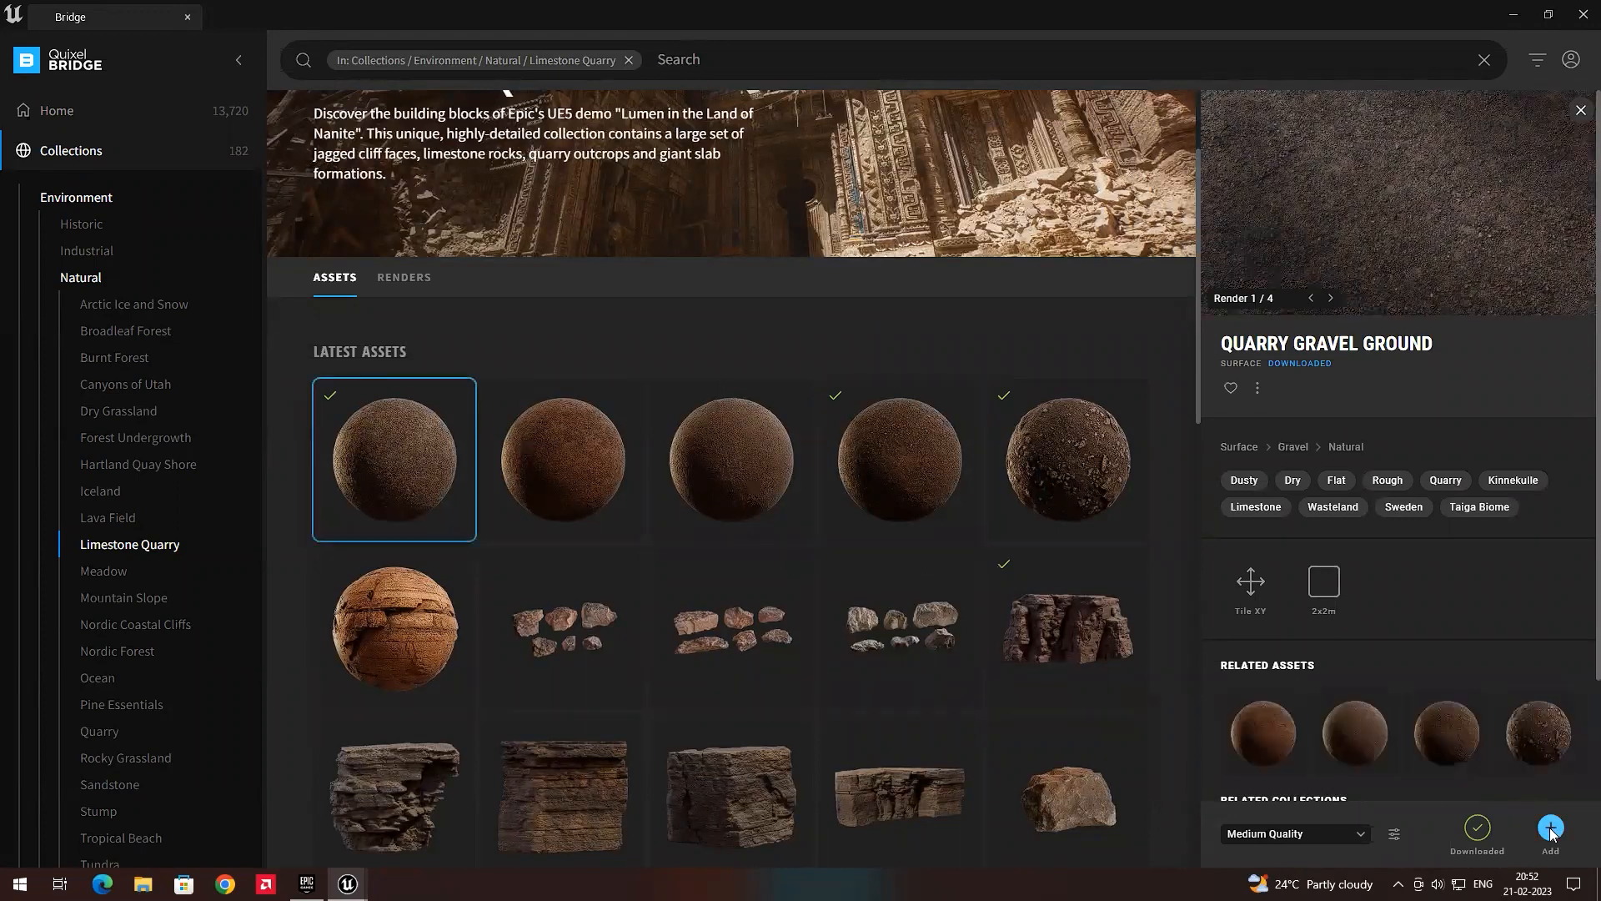
double_click(792, 14)
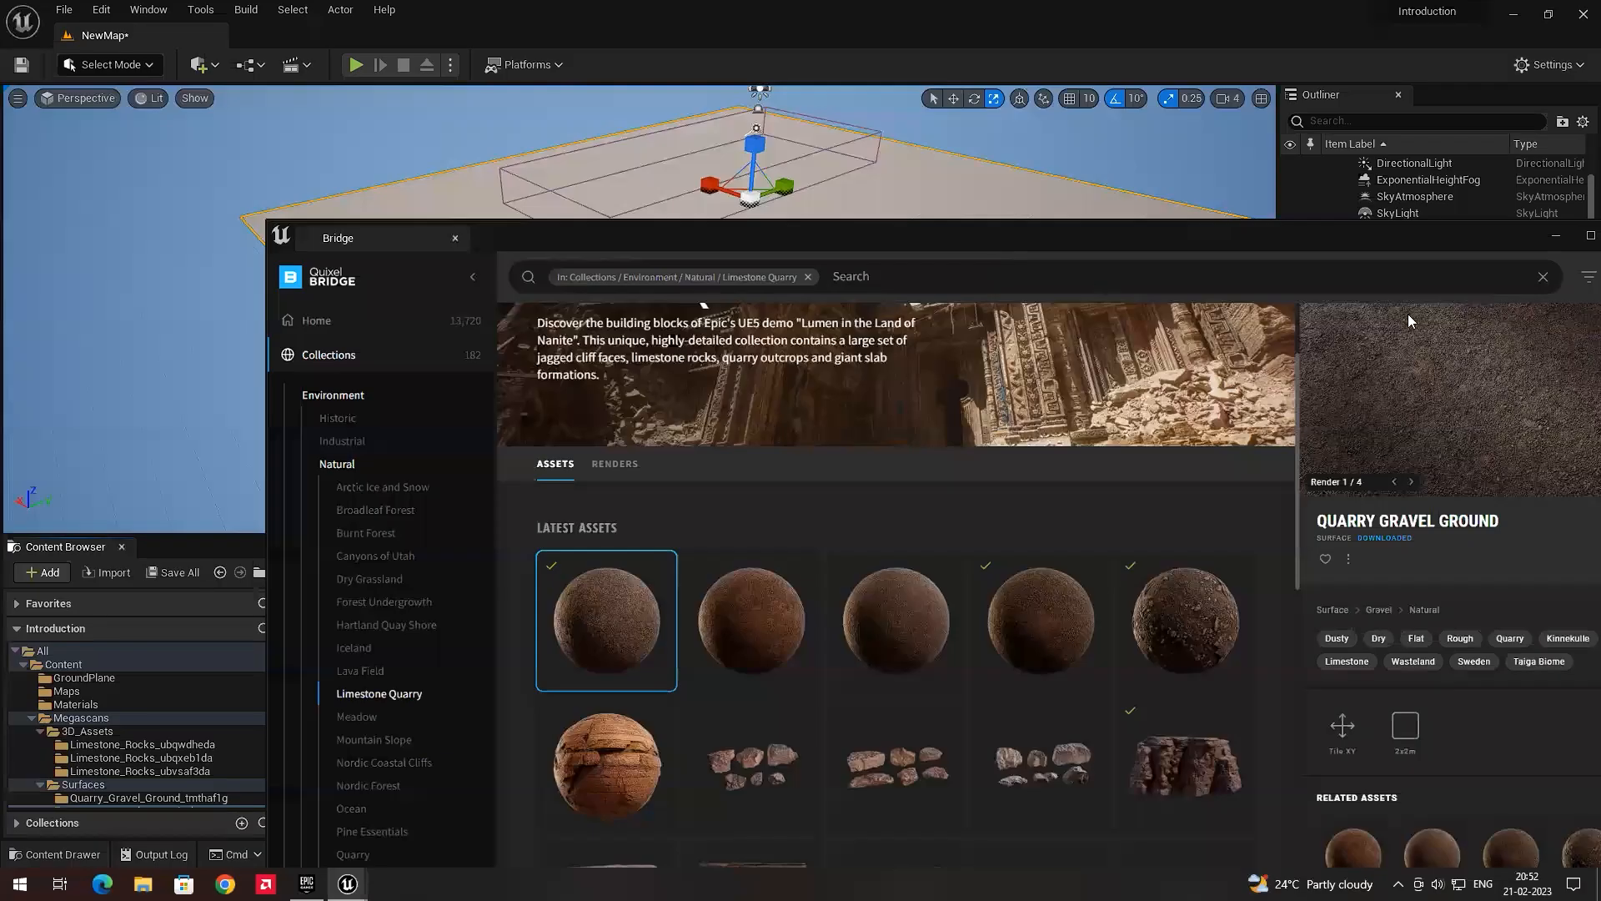
left_click(1556, 238)
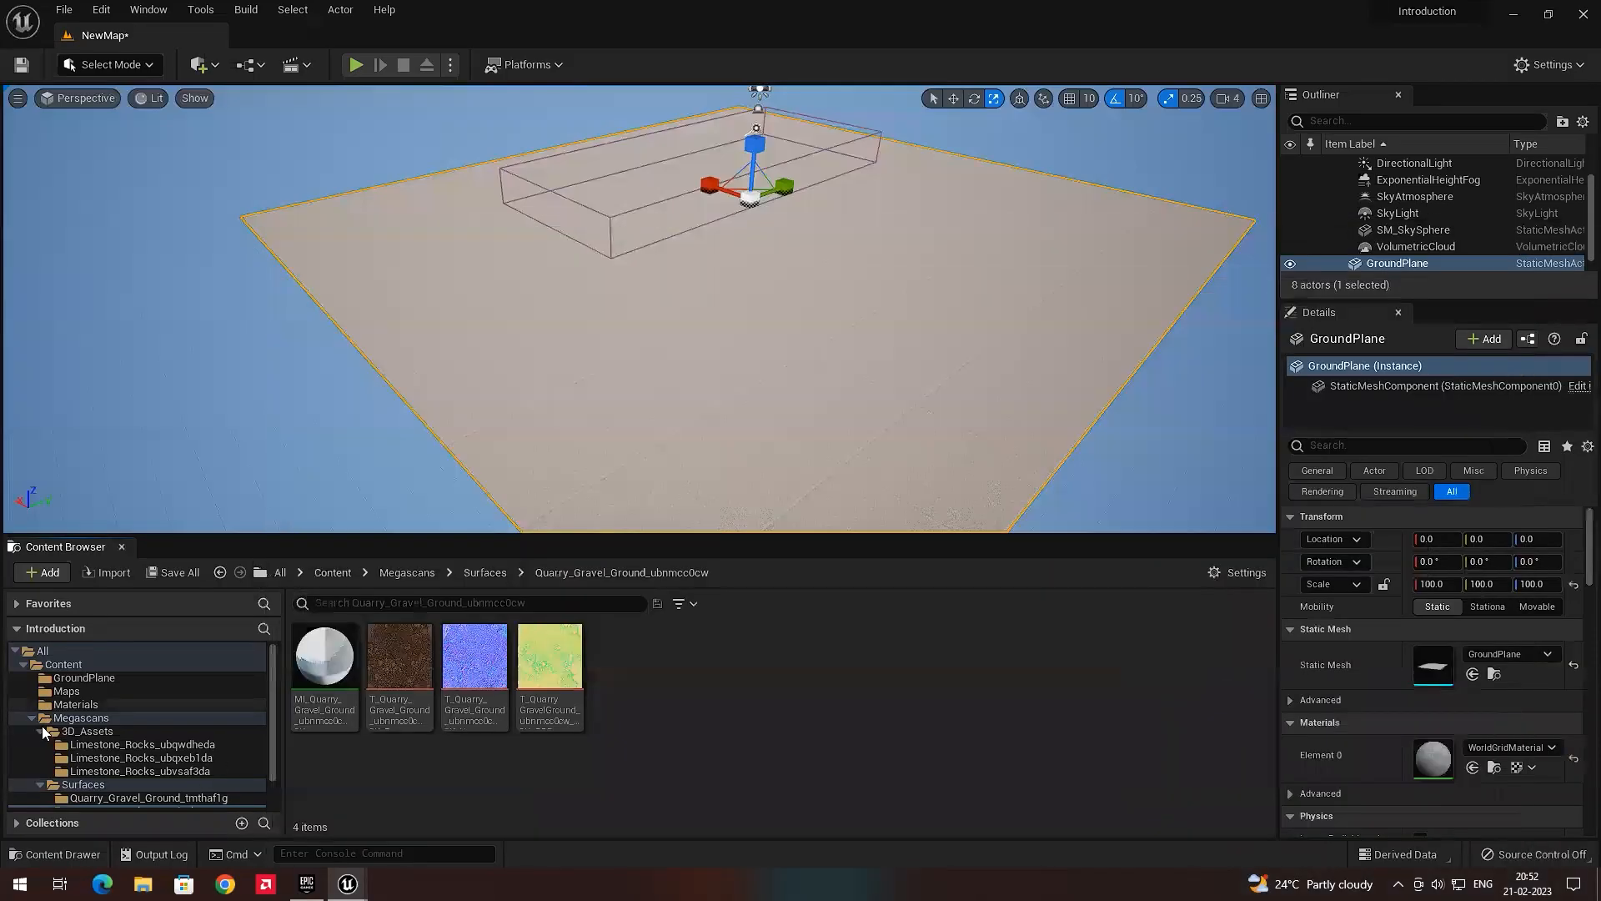
Examine the Quarry Gravel Ground folders and their material instances and textures under Megascans/Surfaces.
left_click(42, 727)
double_click(48, 746)
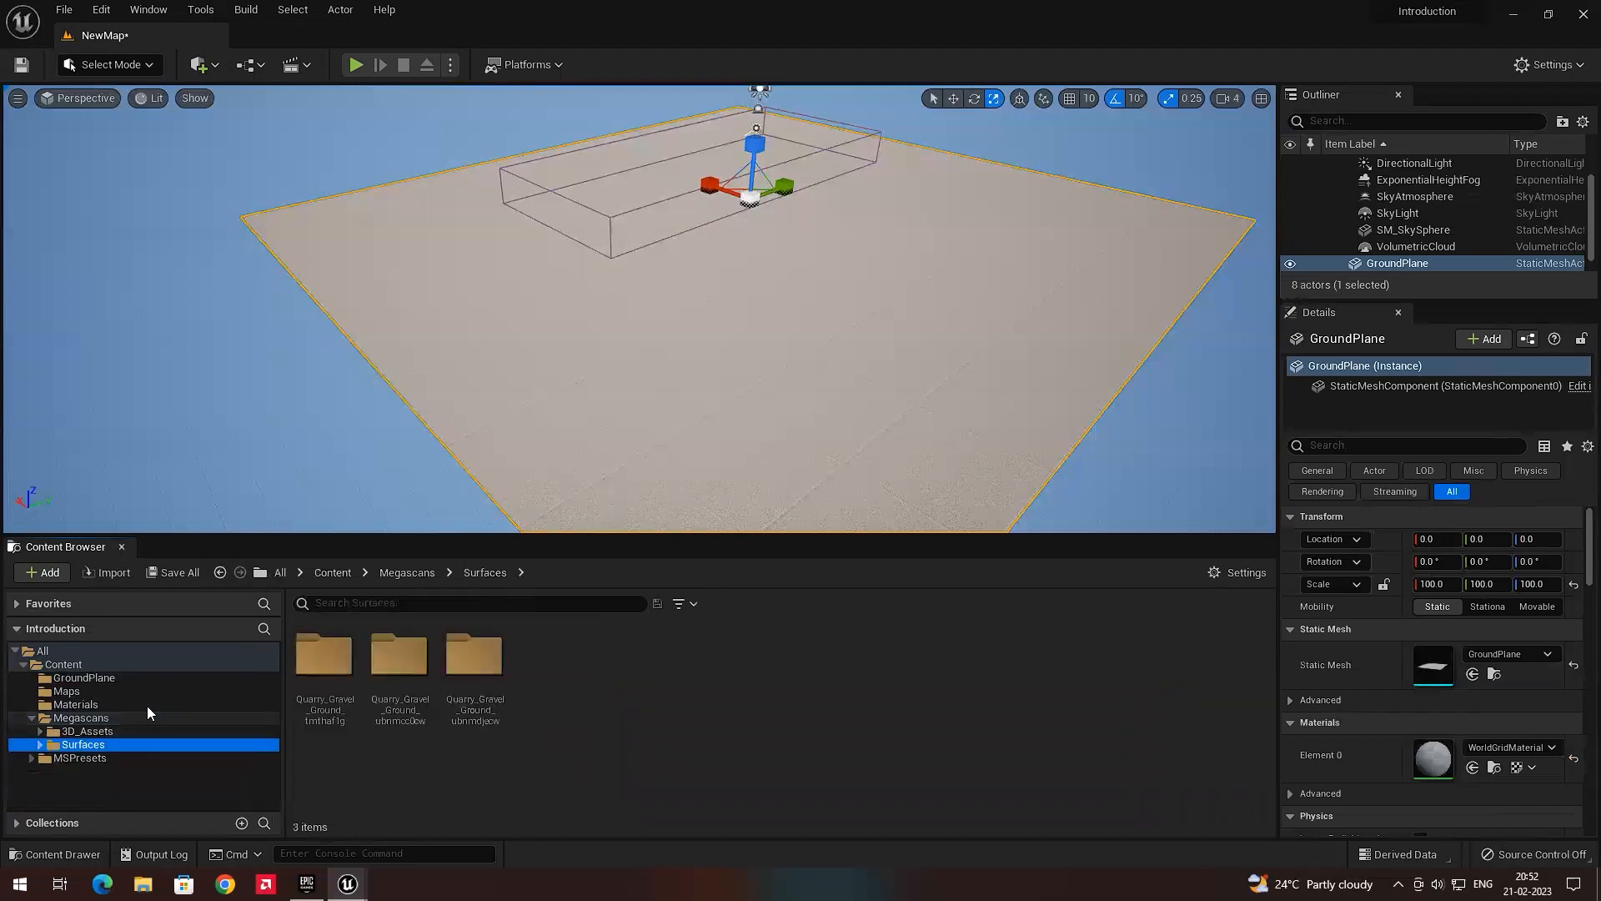
left_click(79, 718)
left_click(86, 746)
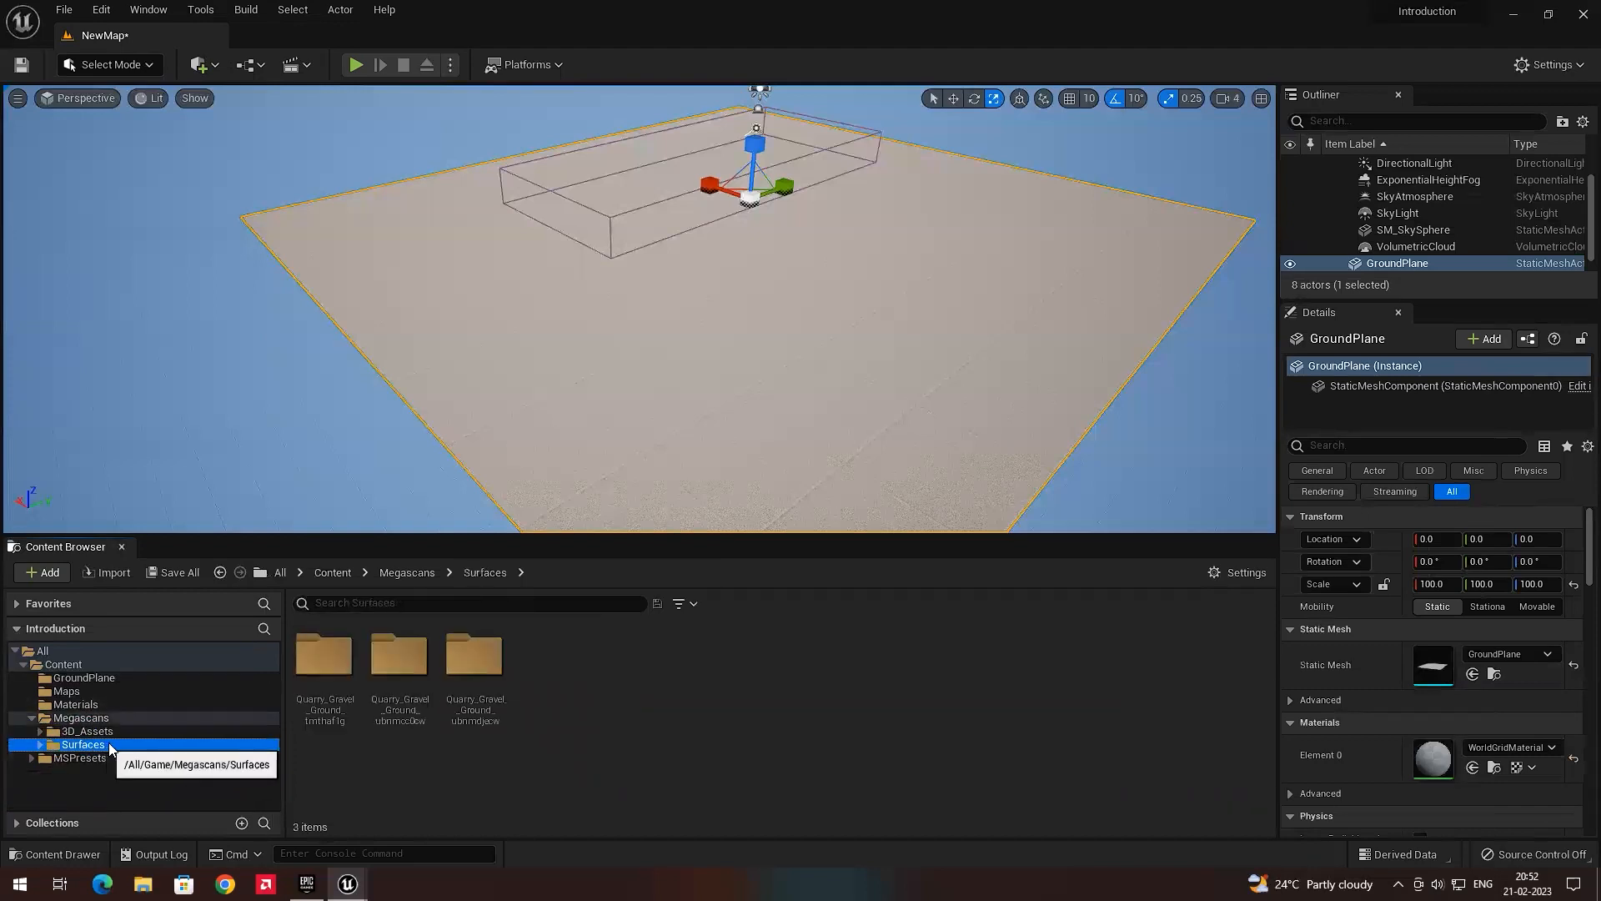
left_click(342, 676)
double_click(342, 676)
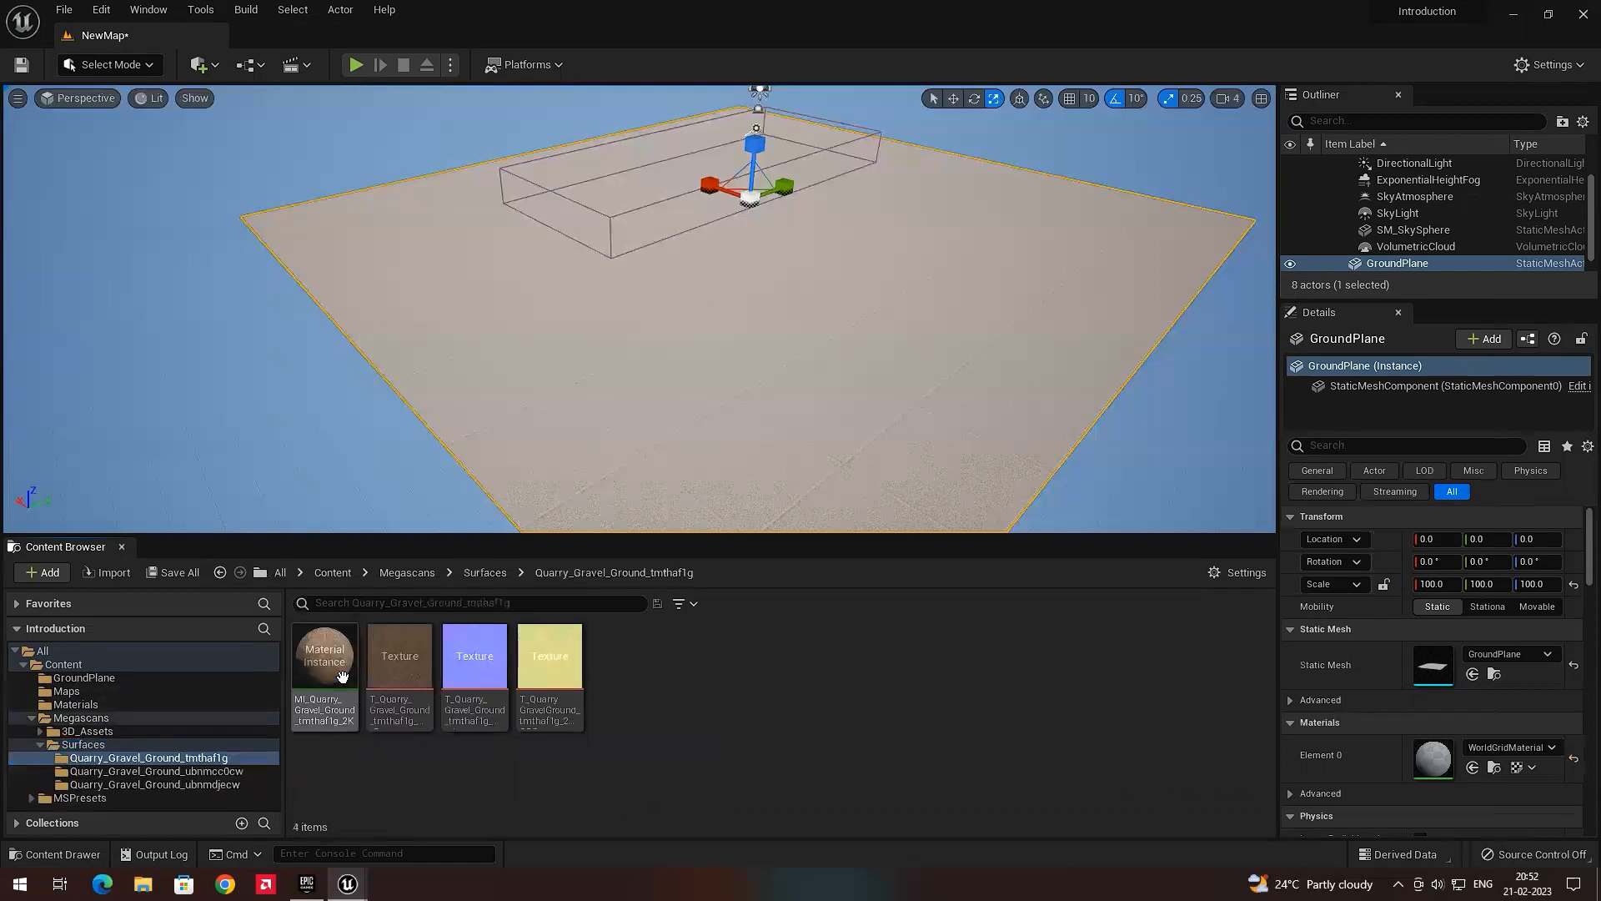
left_click(128, 784)
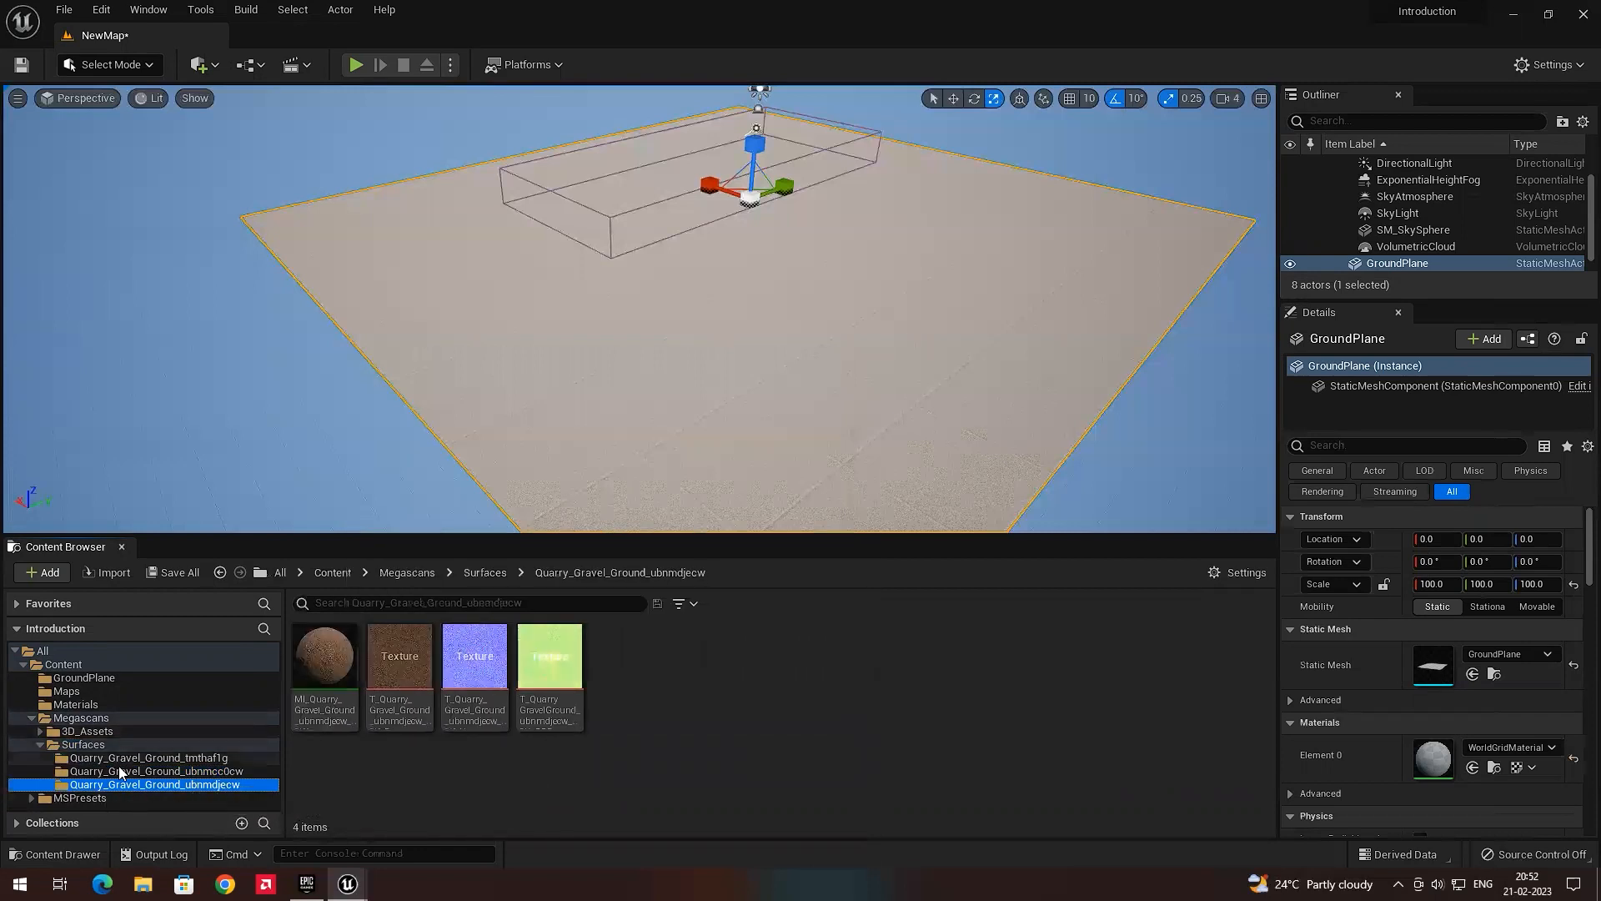
left_click(38, 745)
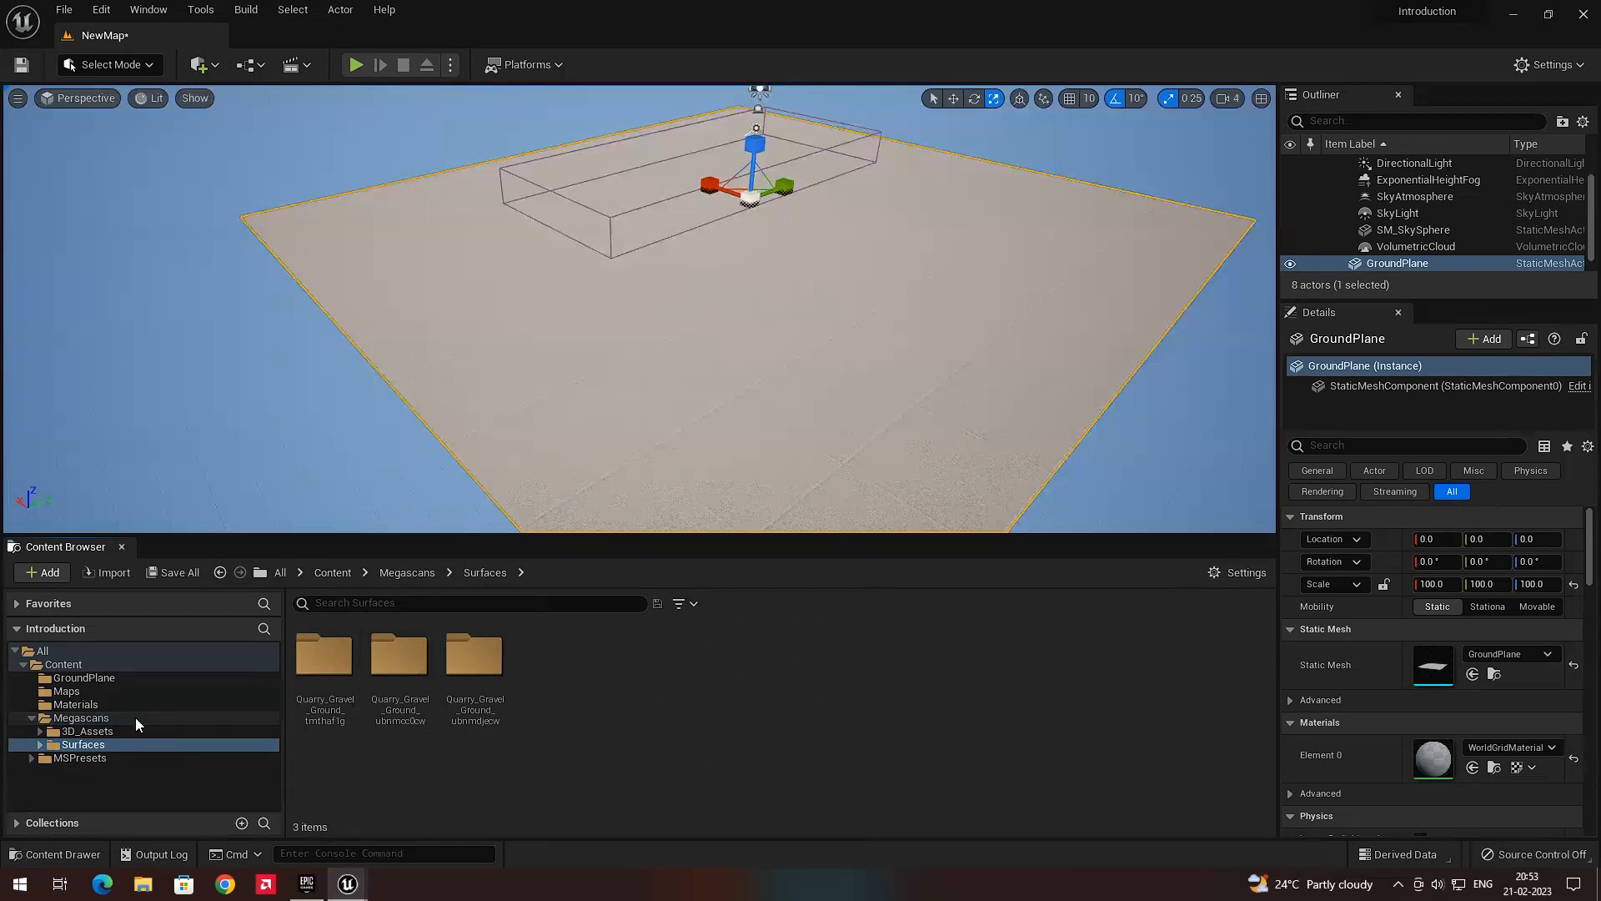
Select the second Quarry Gravel Ground surface in Quixel Bridge and open the Megascans settings window.
right_click(682, 701)
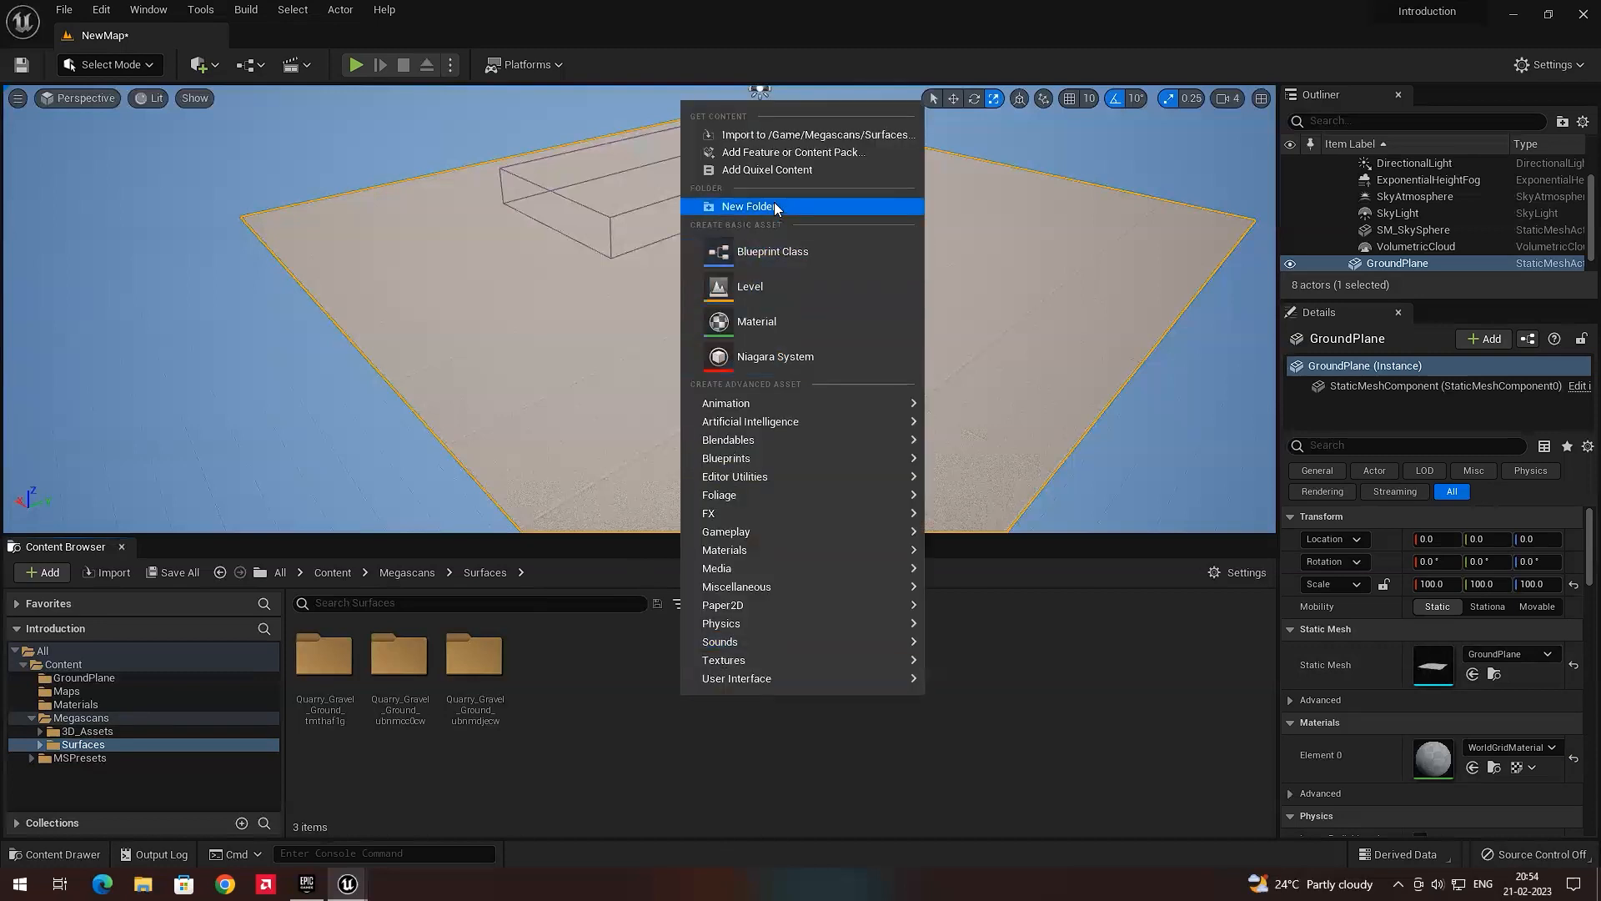
left_click(777, 172)
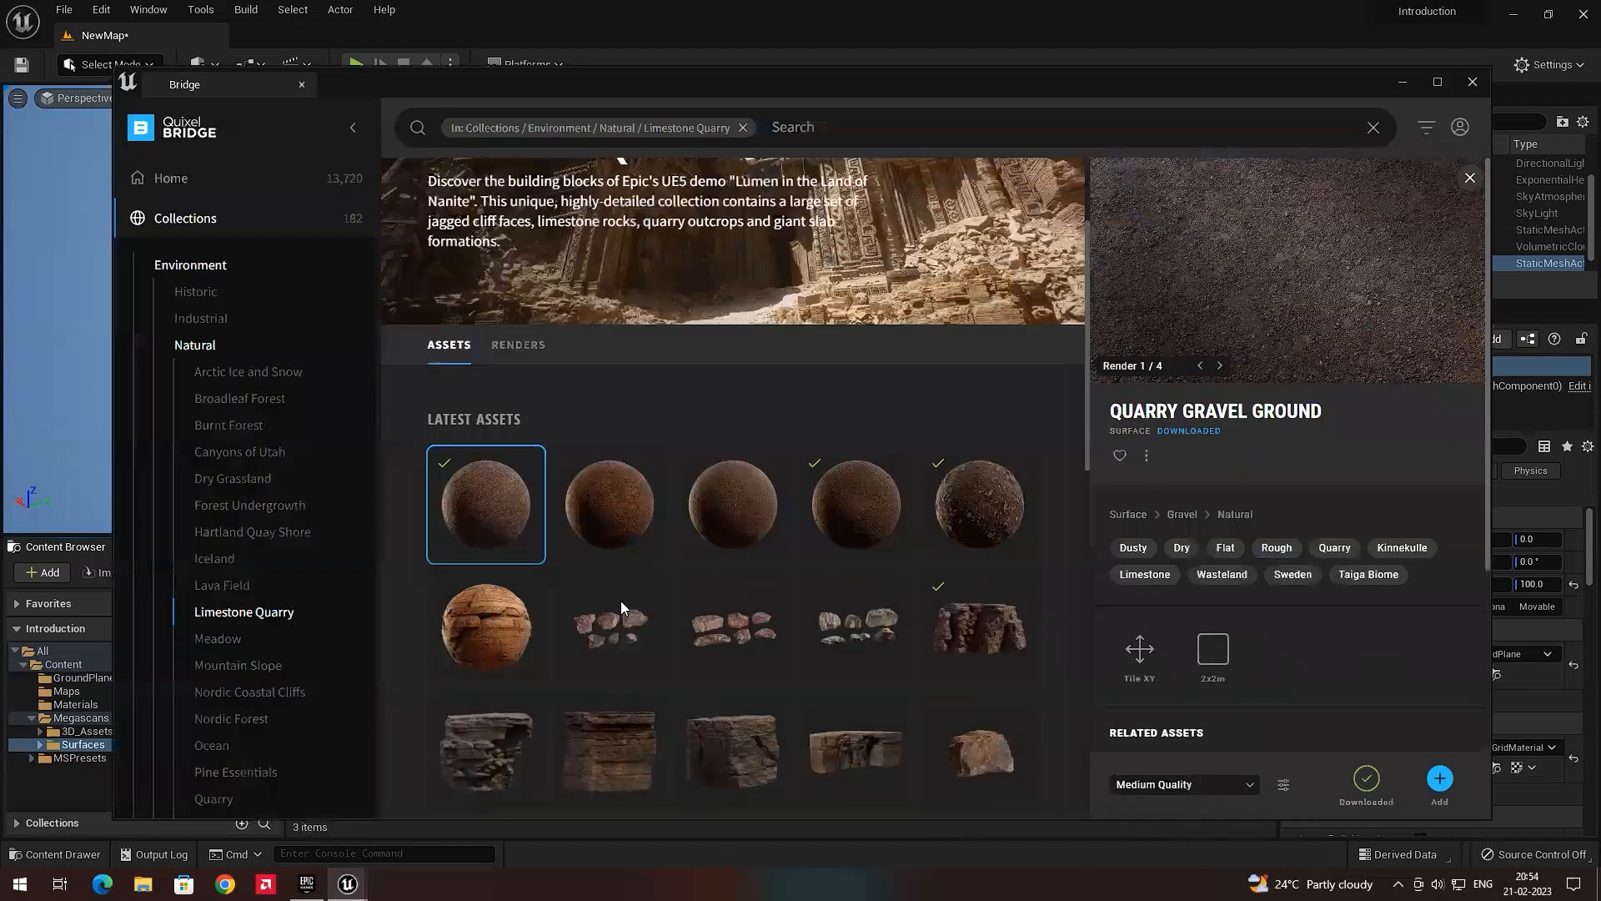
left_click(628, 498)
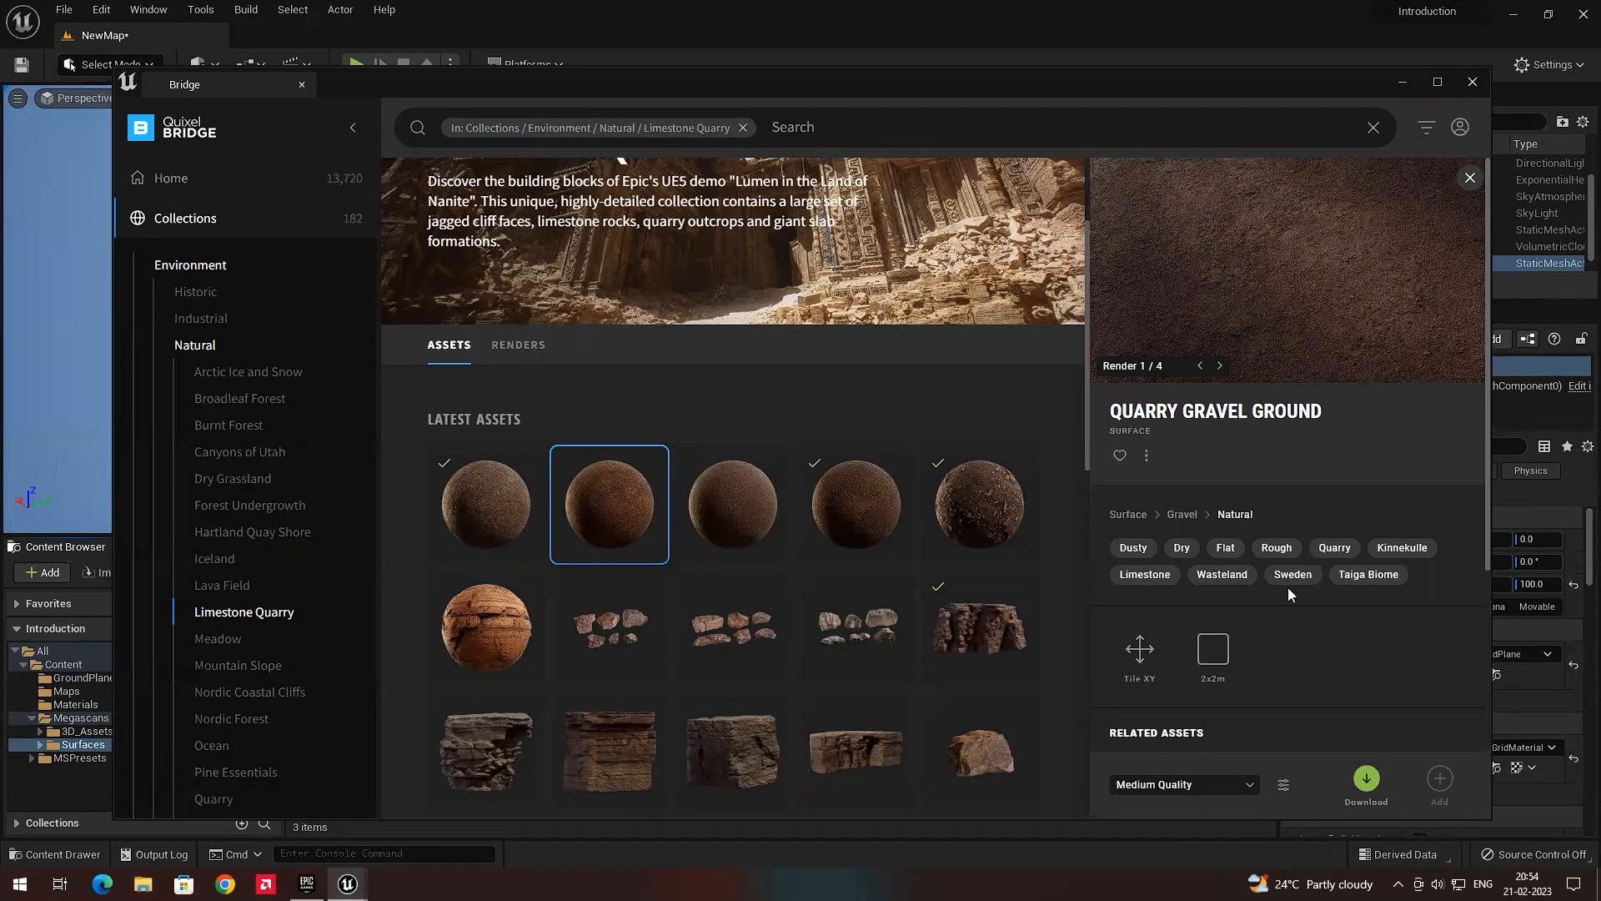
left_click(1284, 788)
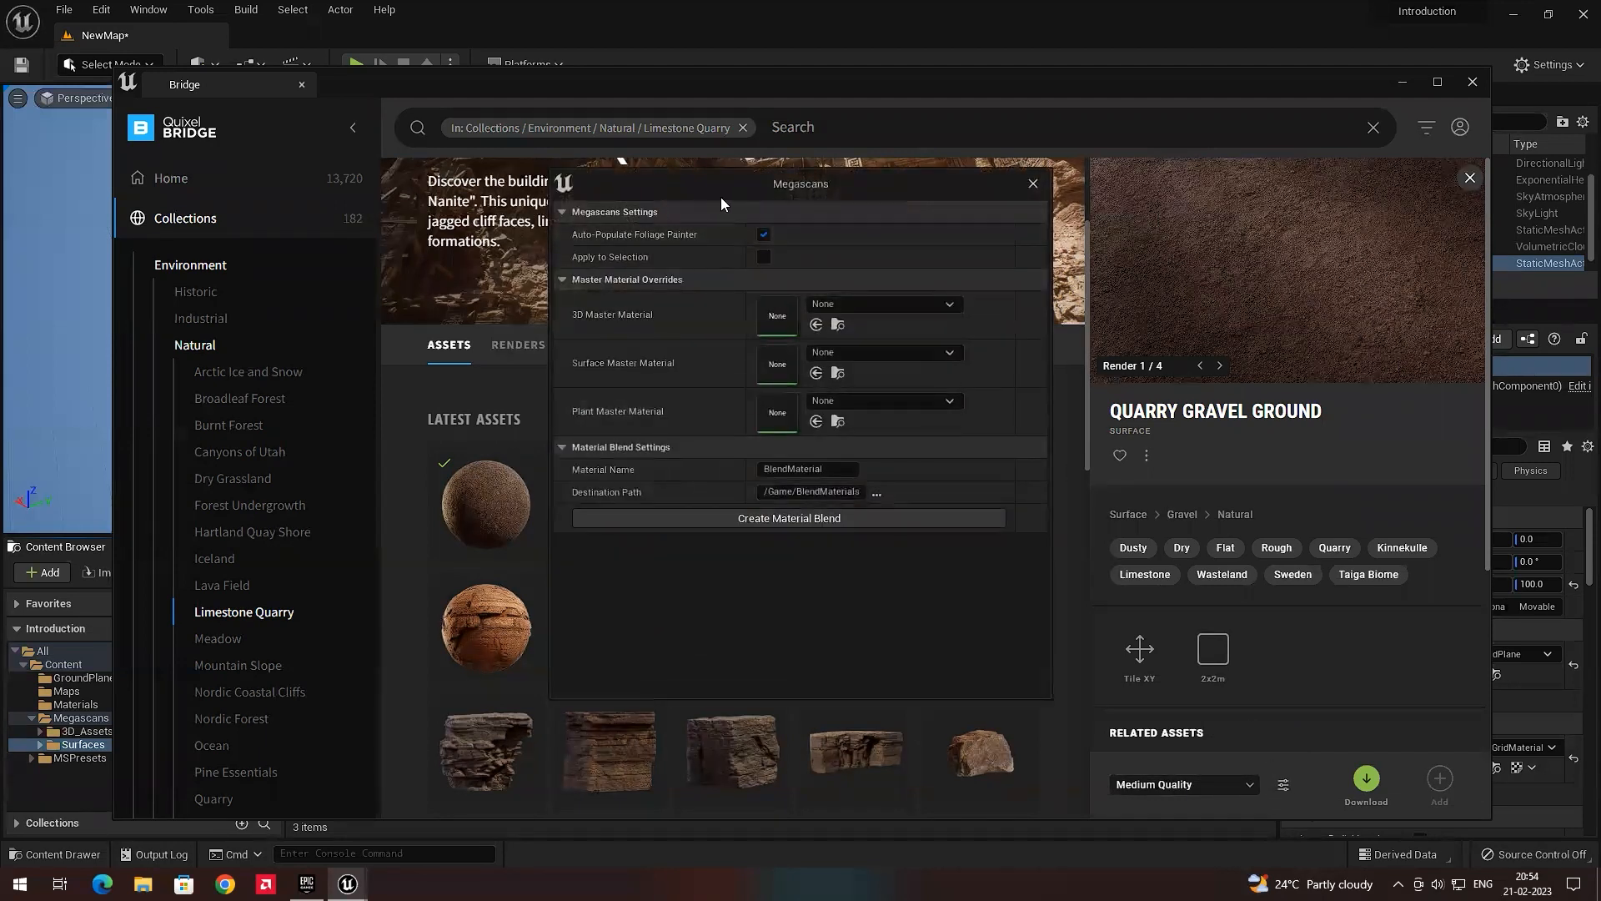
left_click_drag(716, 200, 939, 297)
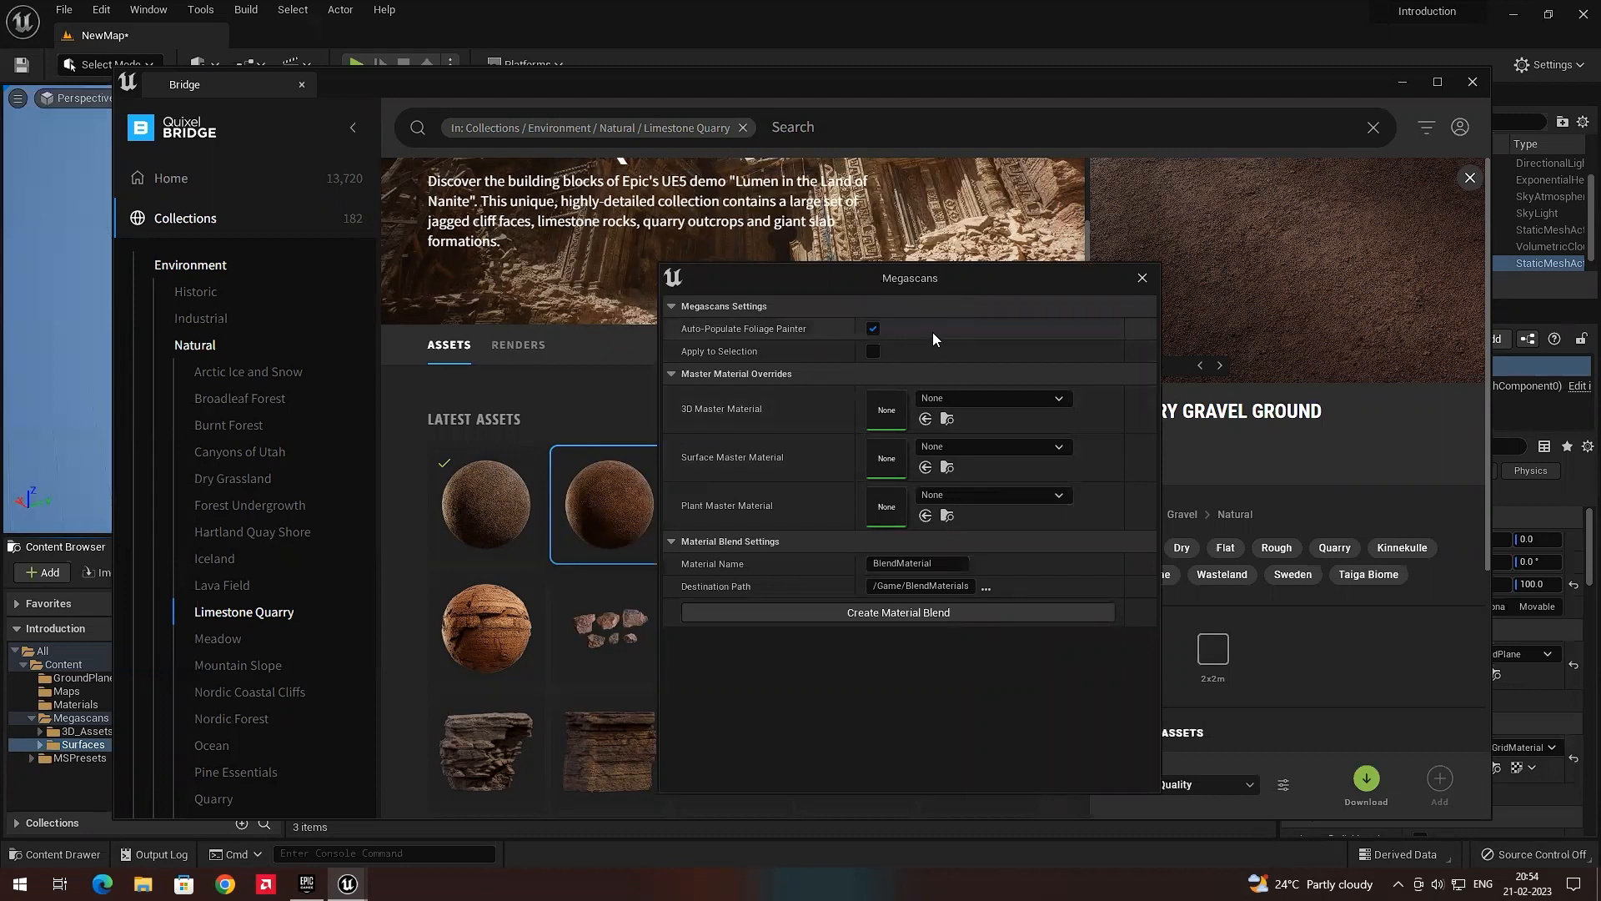
Close Quixel Bridge and bring the Megascans settings window back in front of the editor.
left_click(1474, 82)
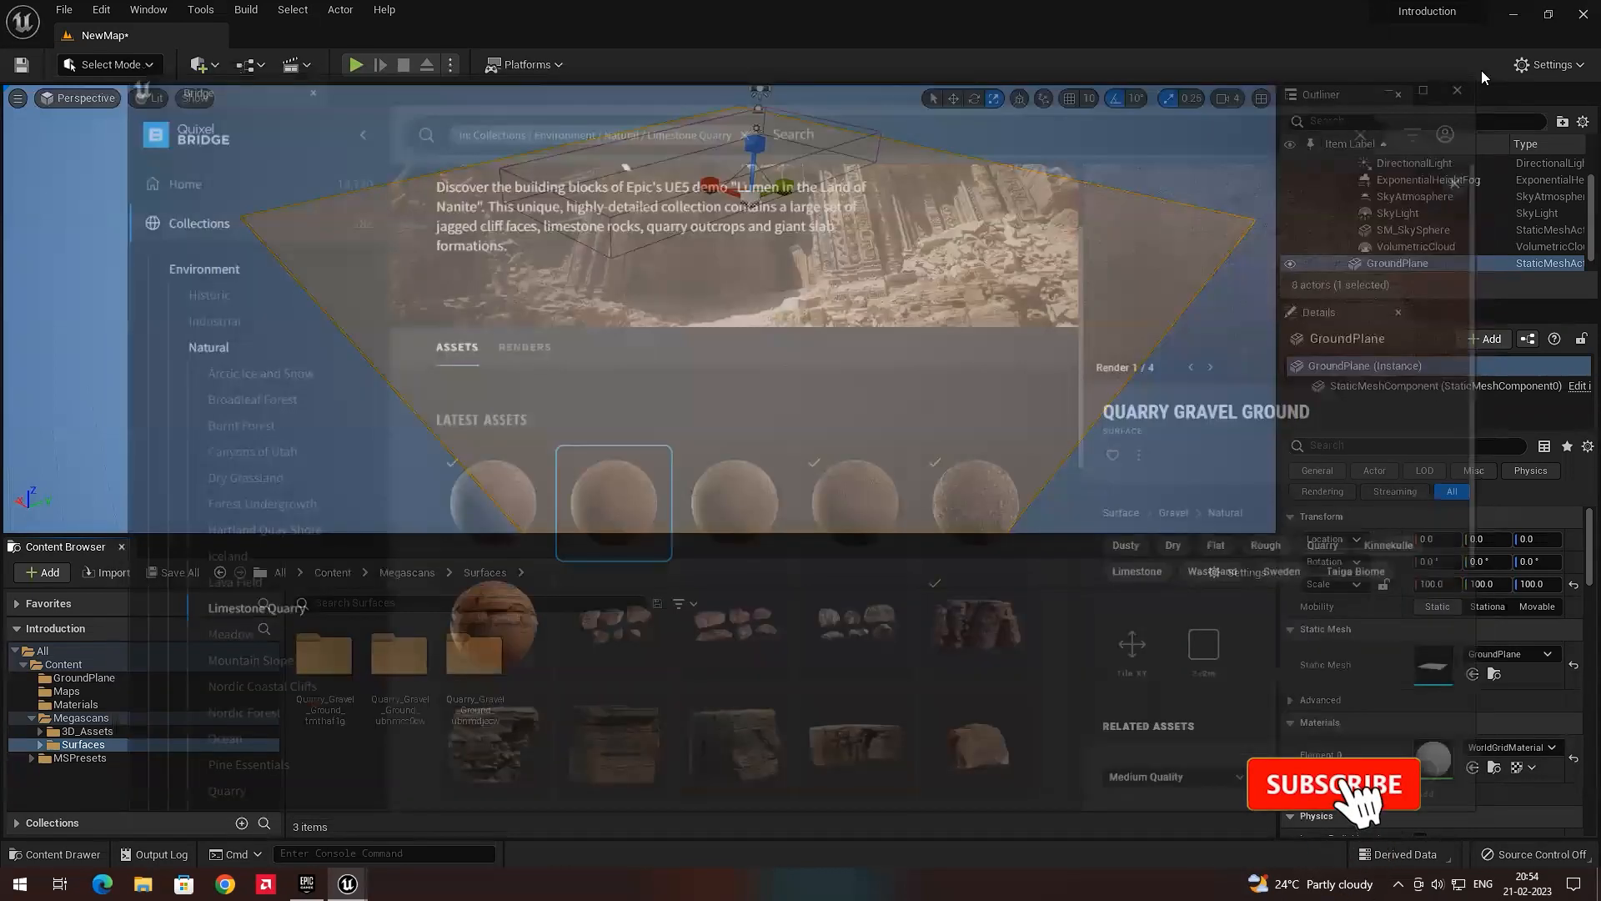
mouse_move(347, 883)
left_click(442, 822)
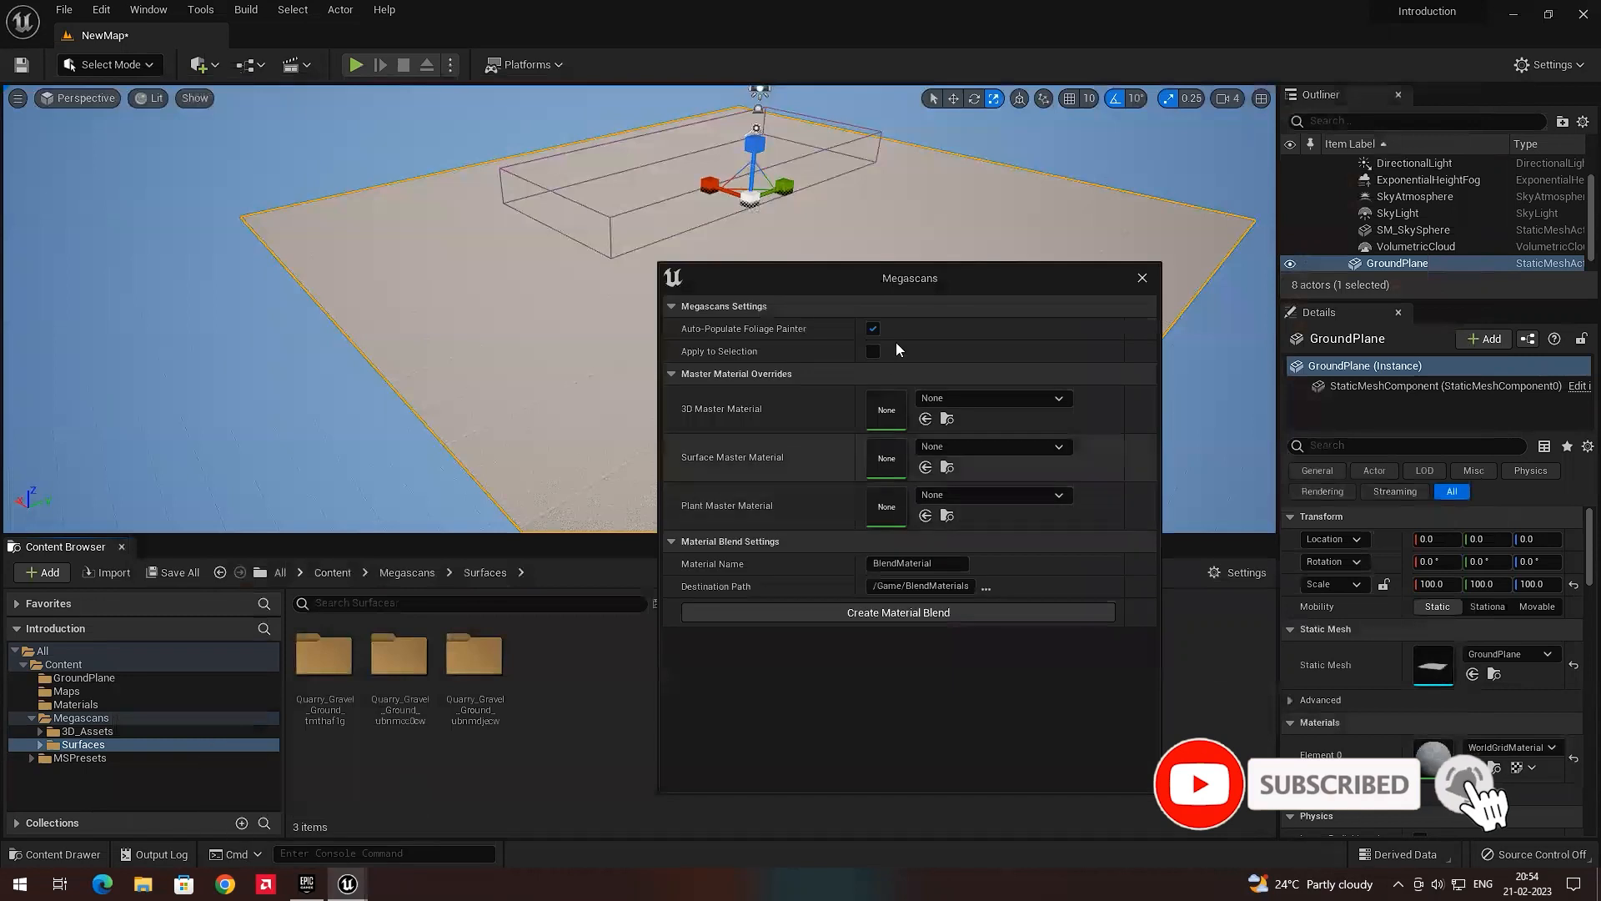
left_click_drag(920, 285, 991, 291)
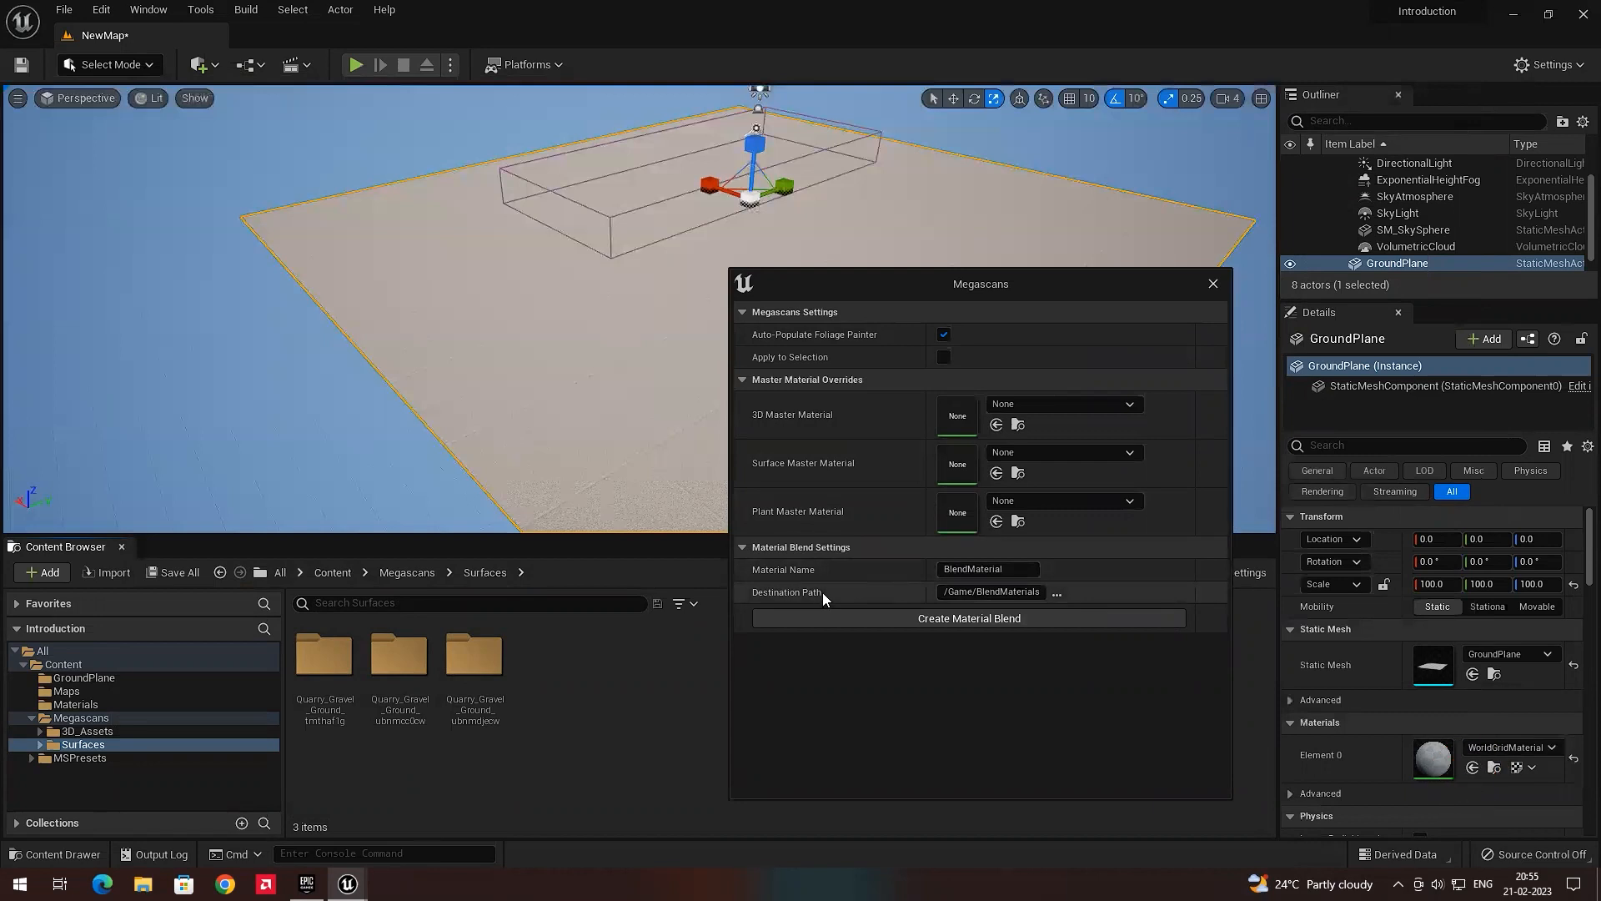
Set the material blend's destination path to Content and create a folder named BlendMaterial in Content.
left_click(1057, 594)
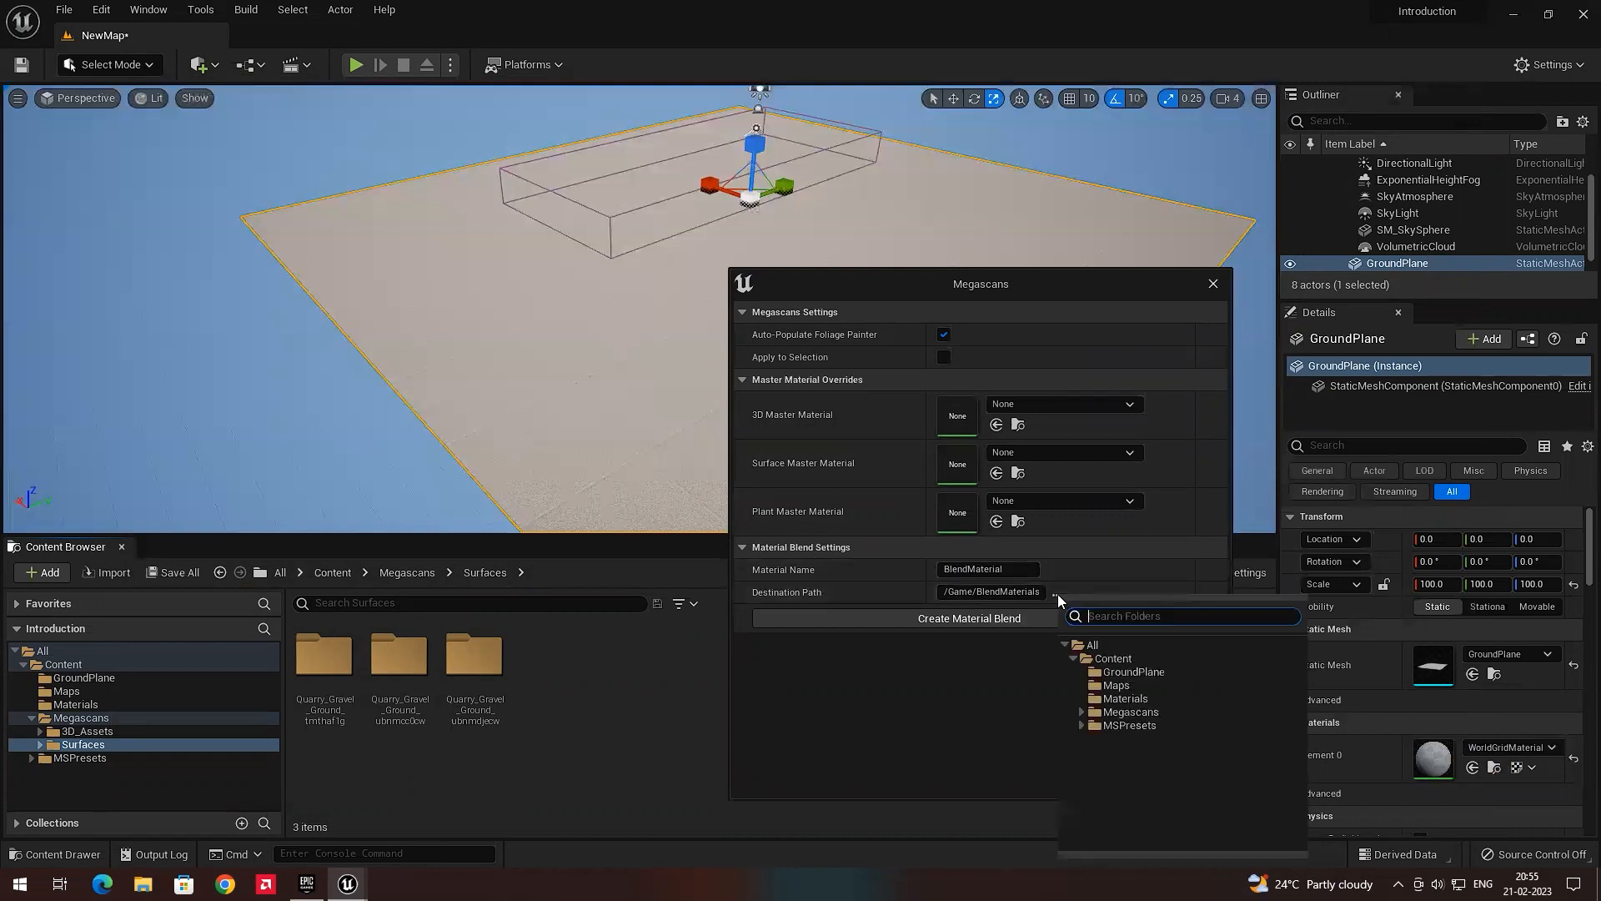
left_click(1116, 659)
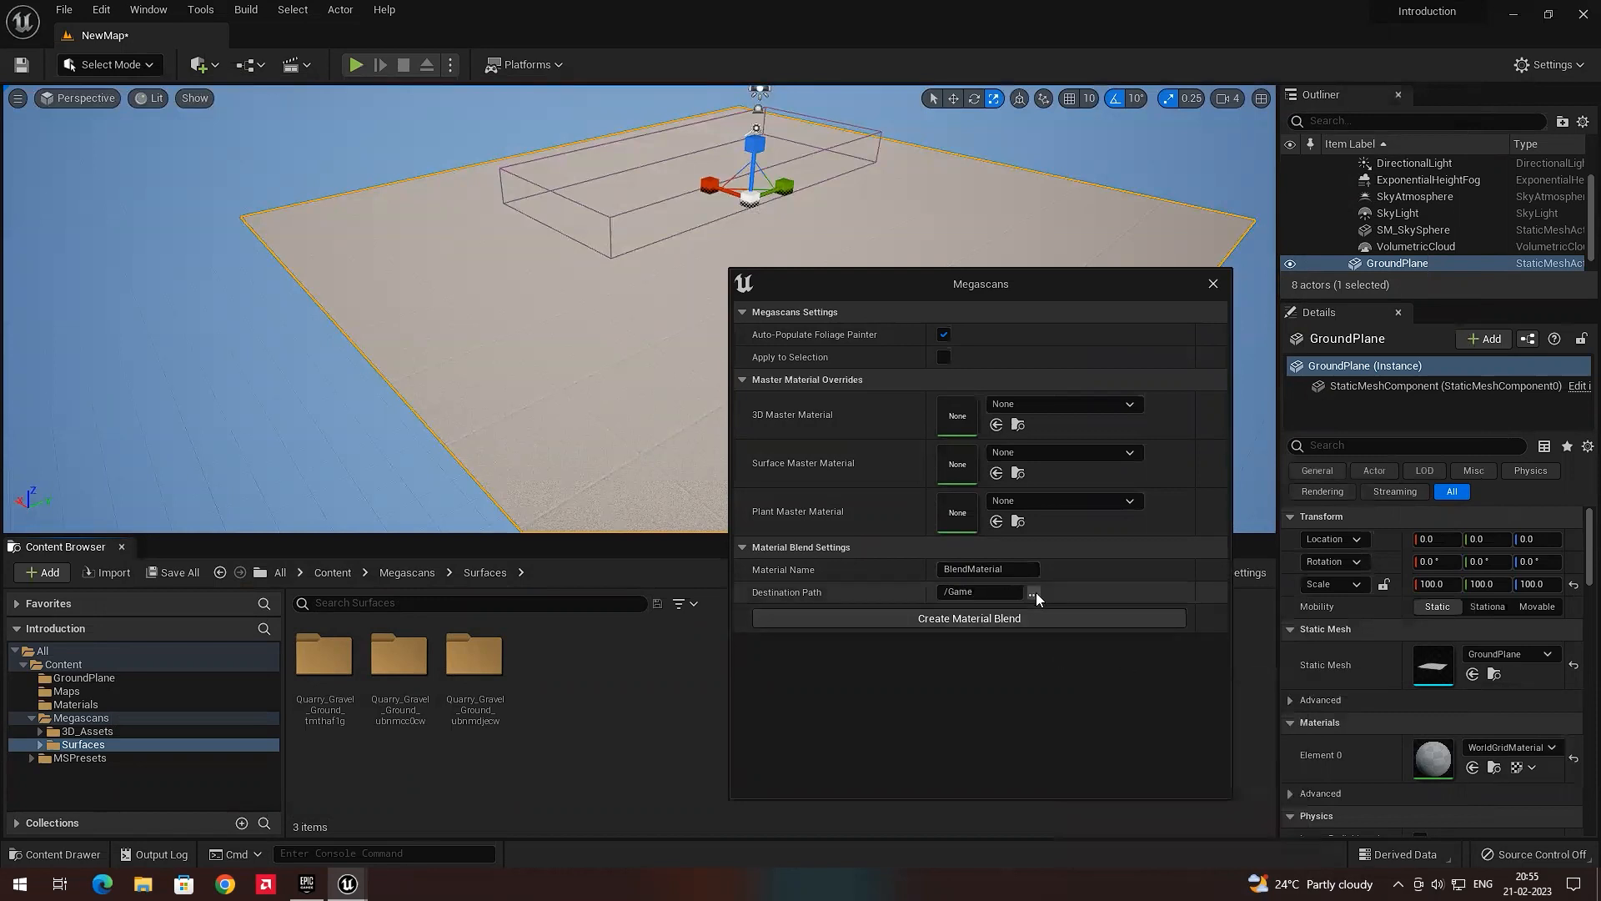
left_click(63, 664)
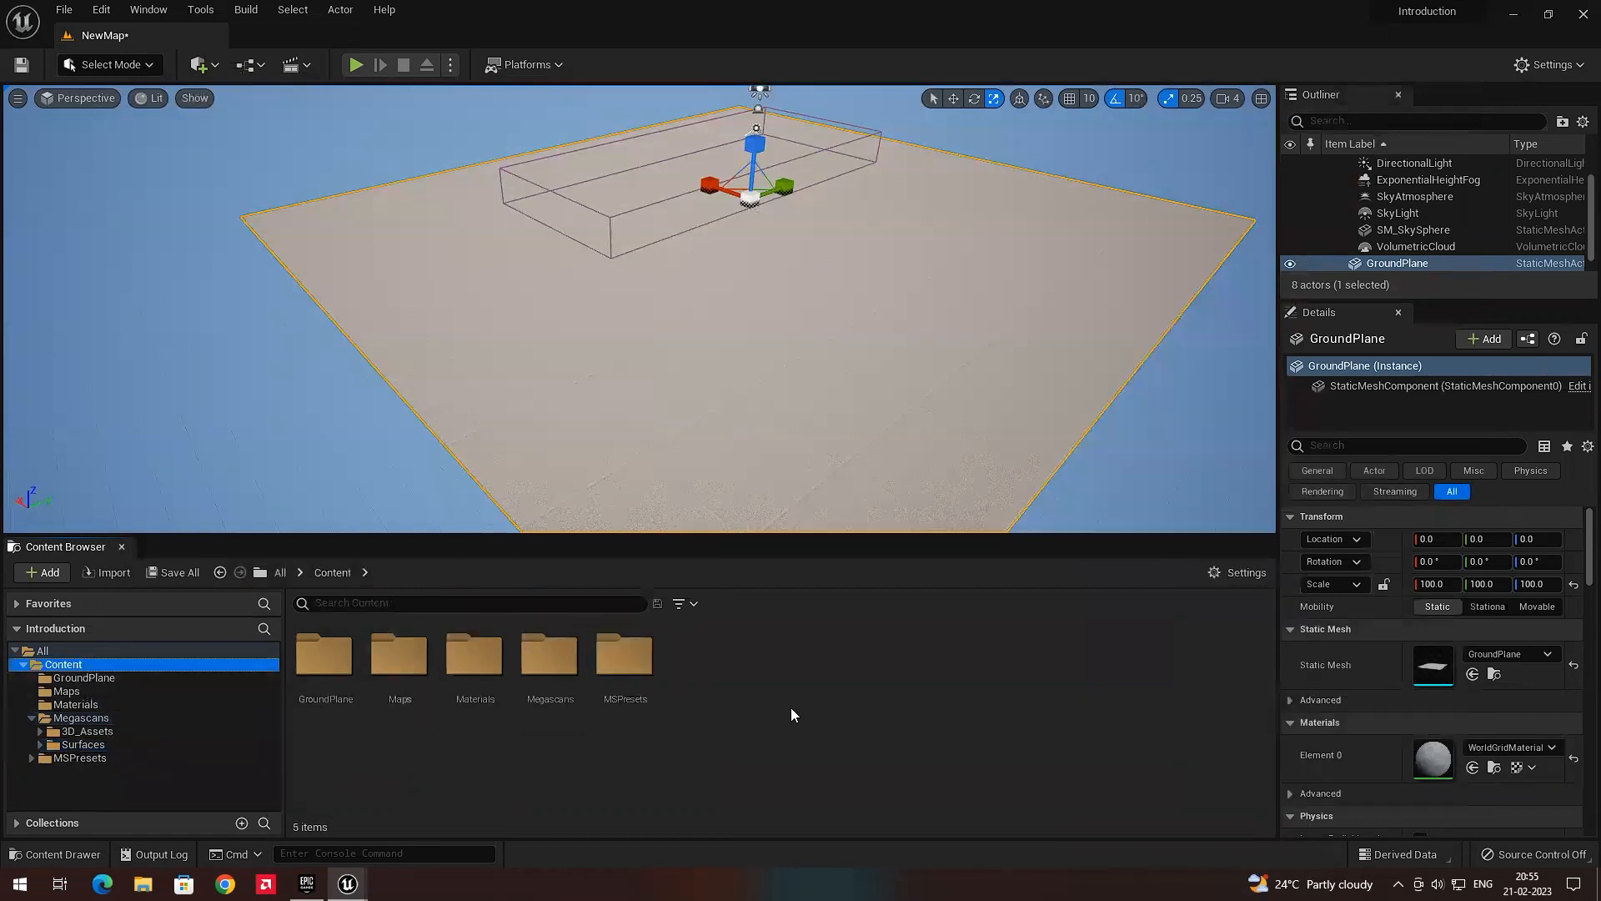
right_click(758, 696)
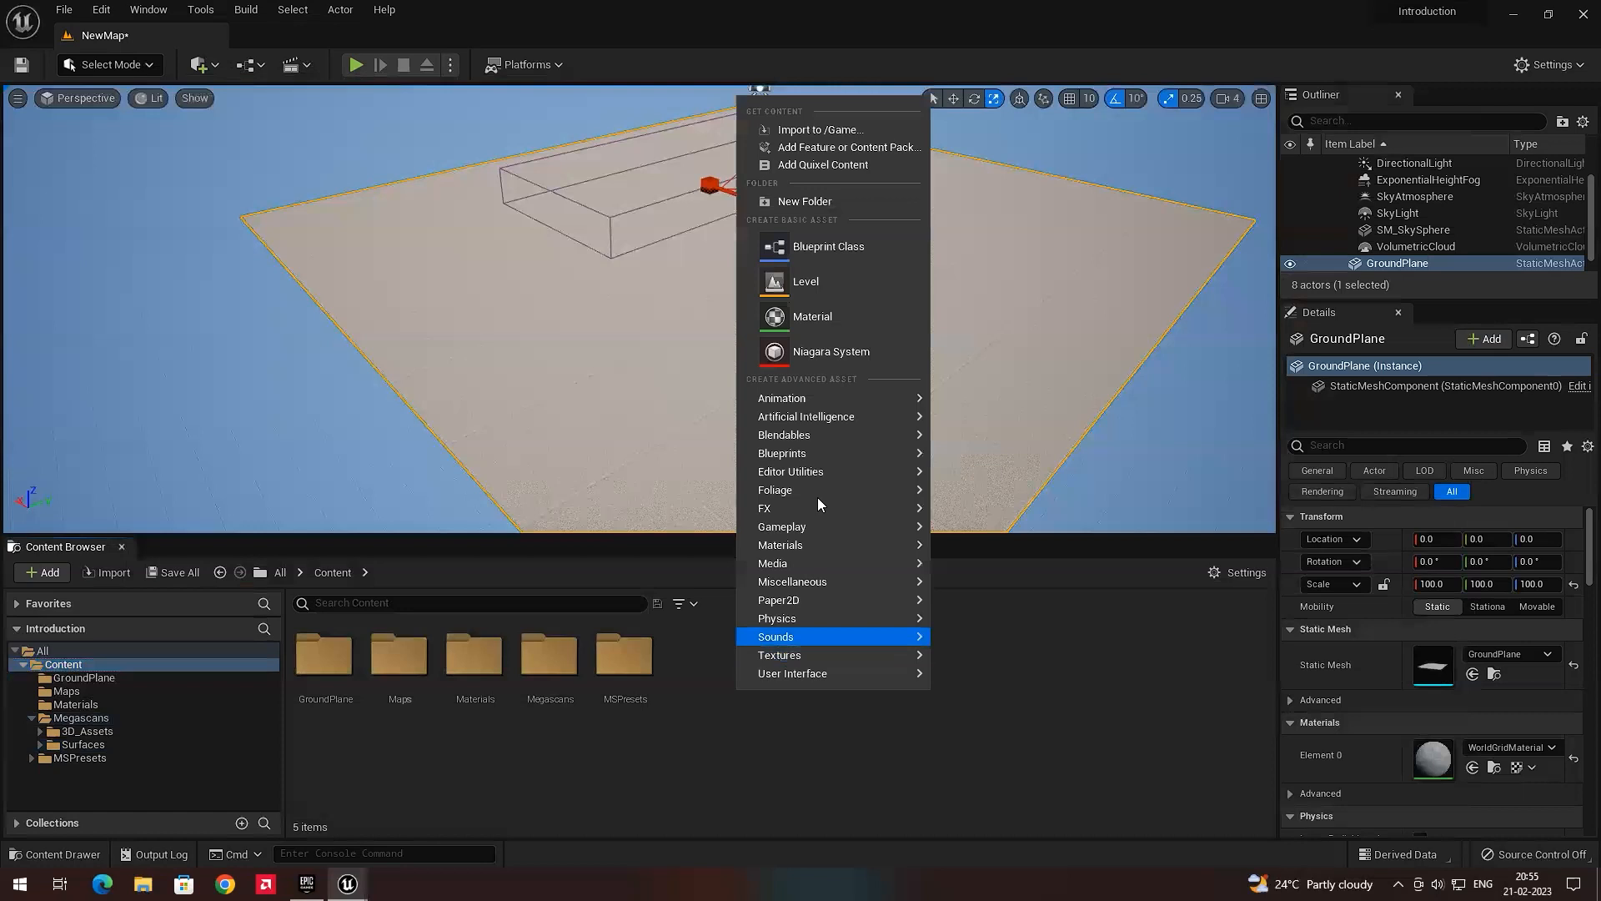
left_click(804, 201)
type("B")
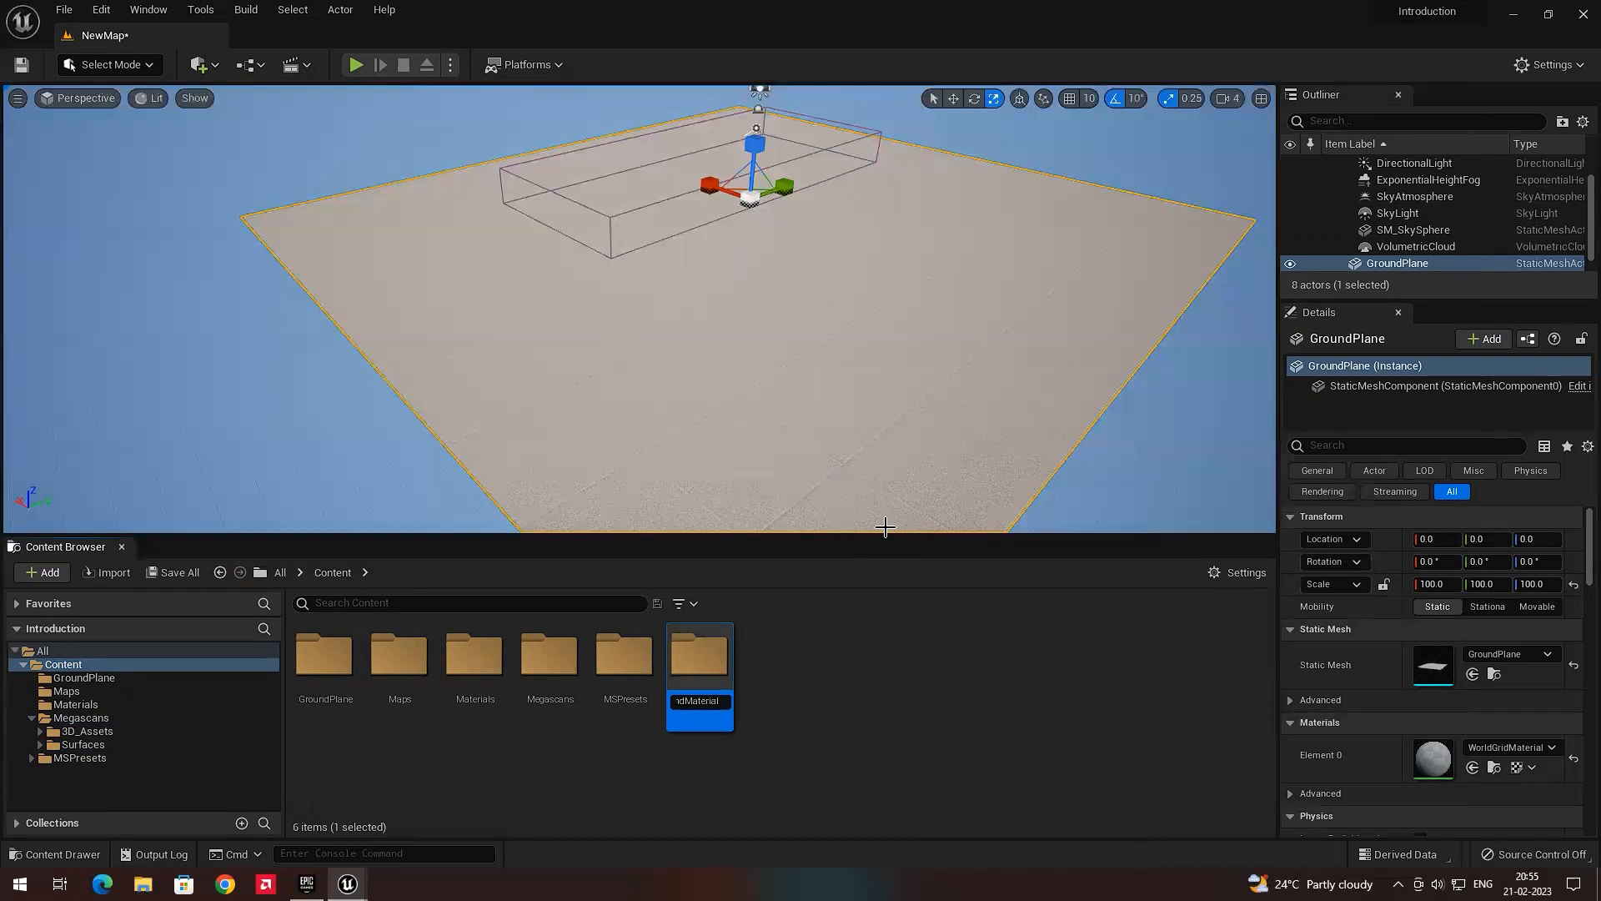
key("Return")
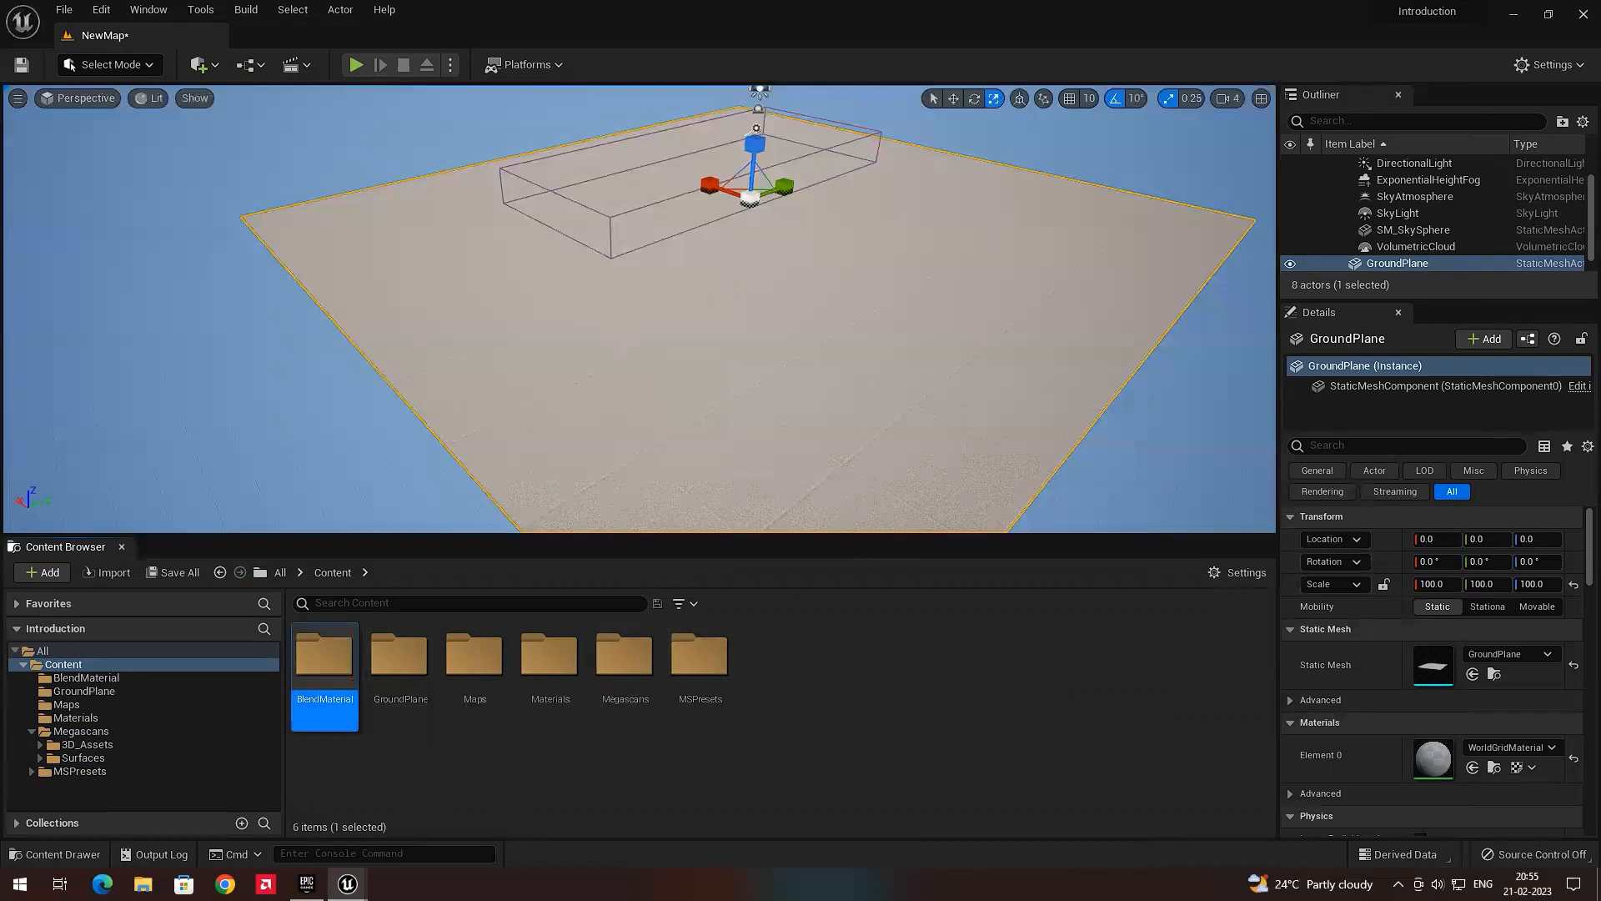
Set the material blend's destination path to the BlendMaterial folder and its material name to BM_Ground.
mouse_move(348, 884)
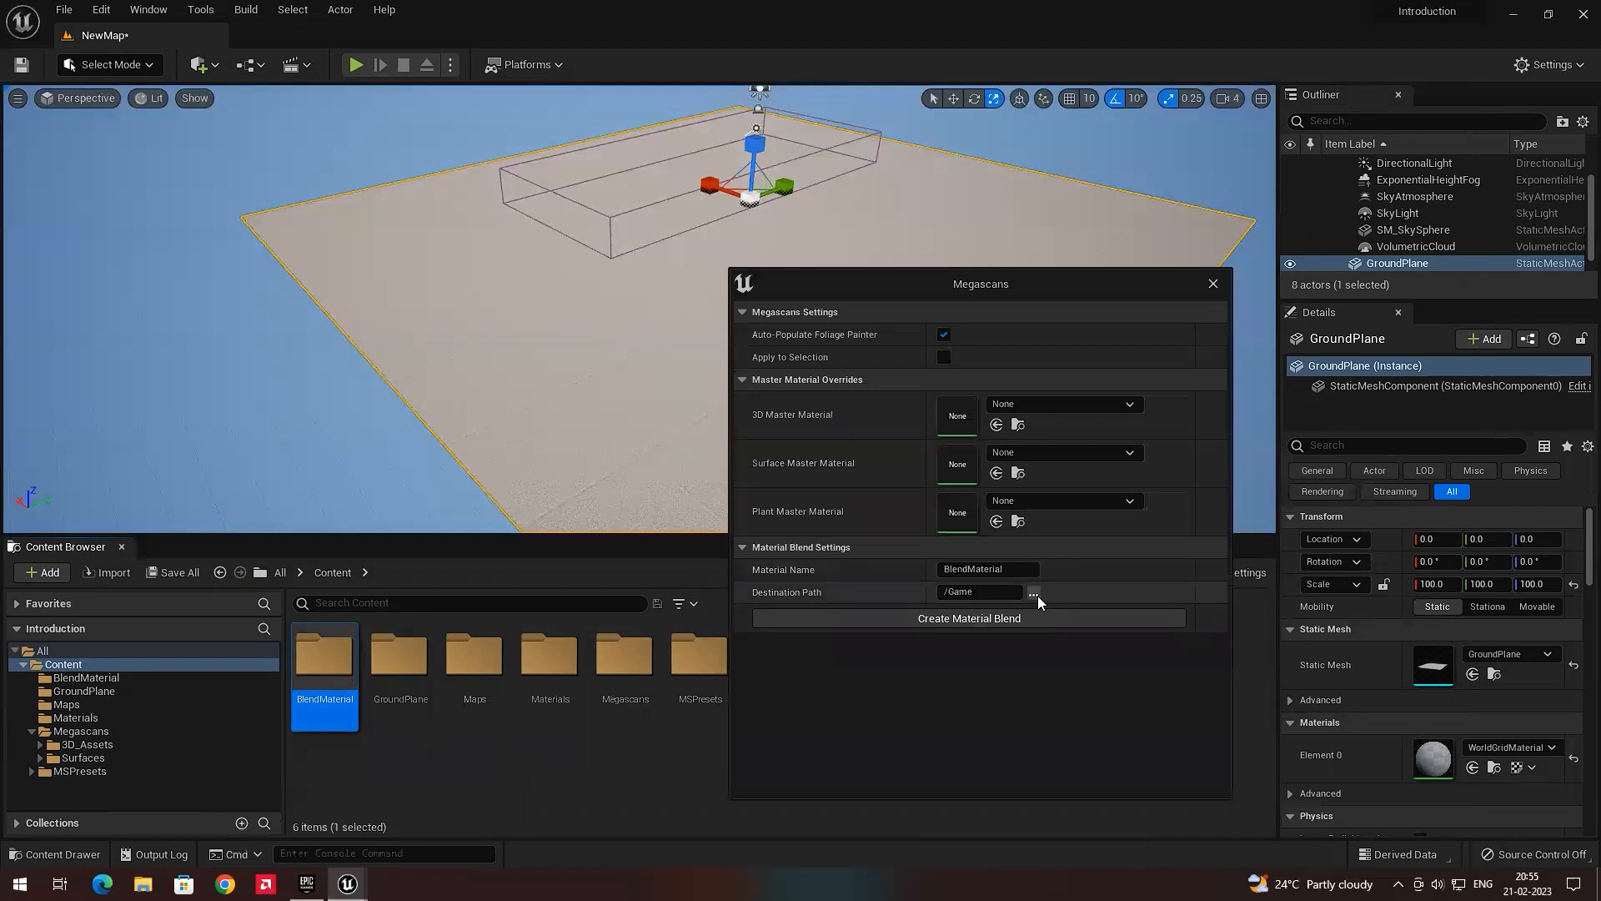
left_click(1034, 595)
left_click(1121, 674)
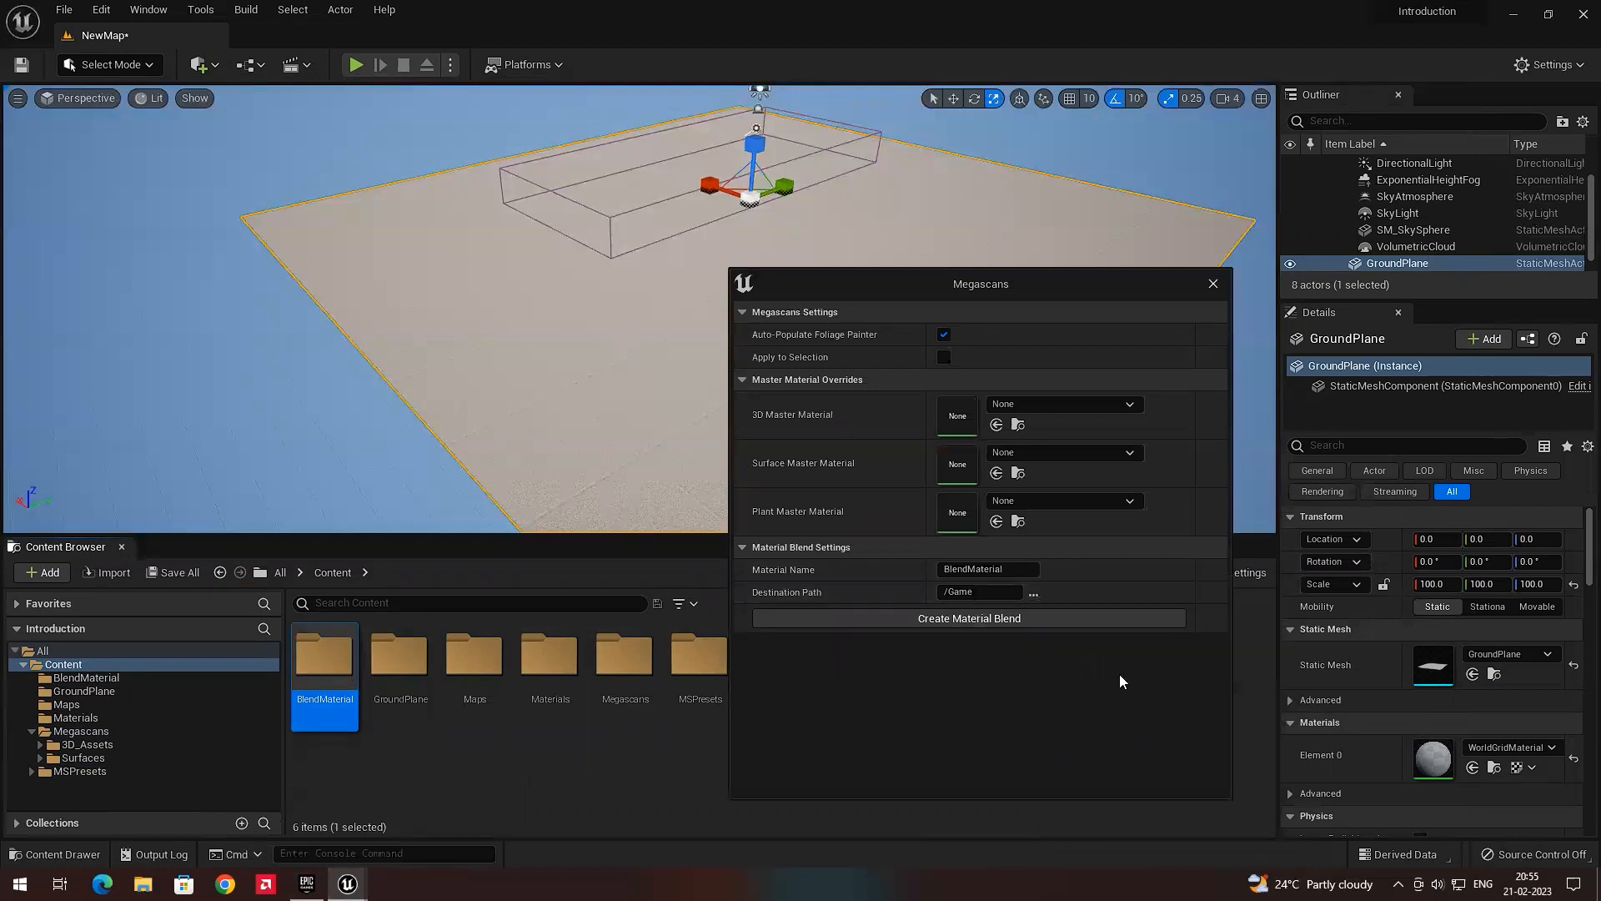
left_click(1012, 575)
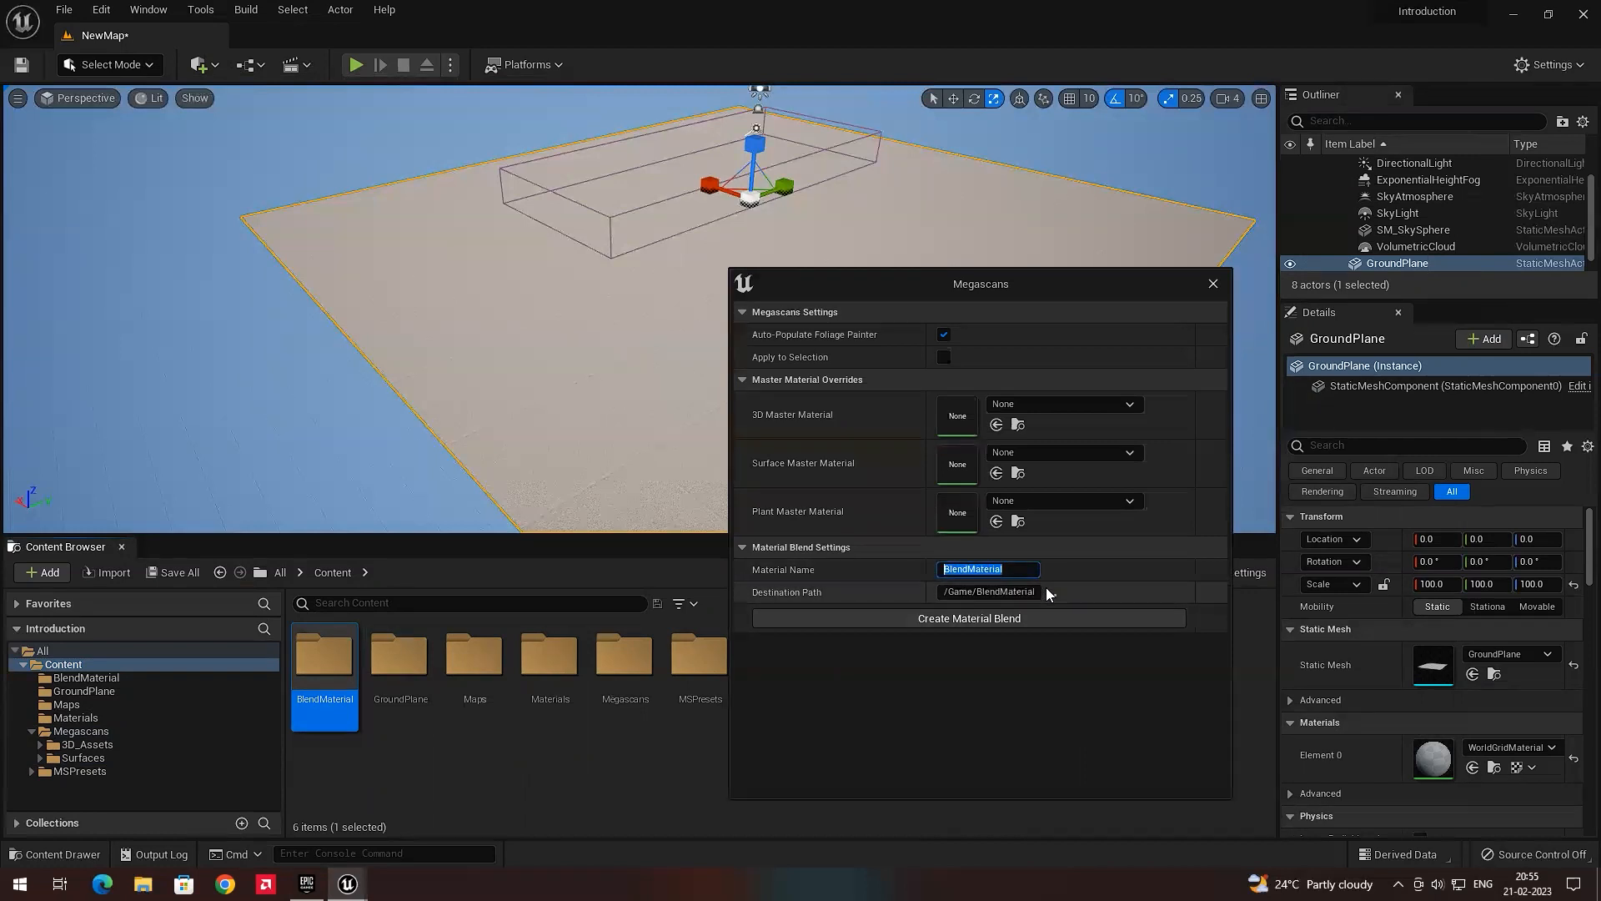
type("BM_Ground")
key("Return")
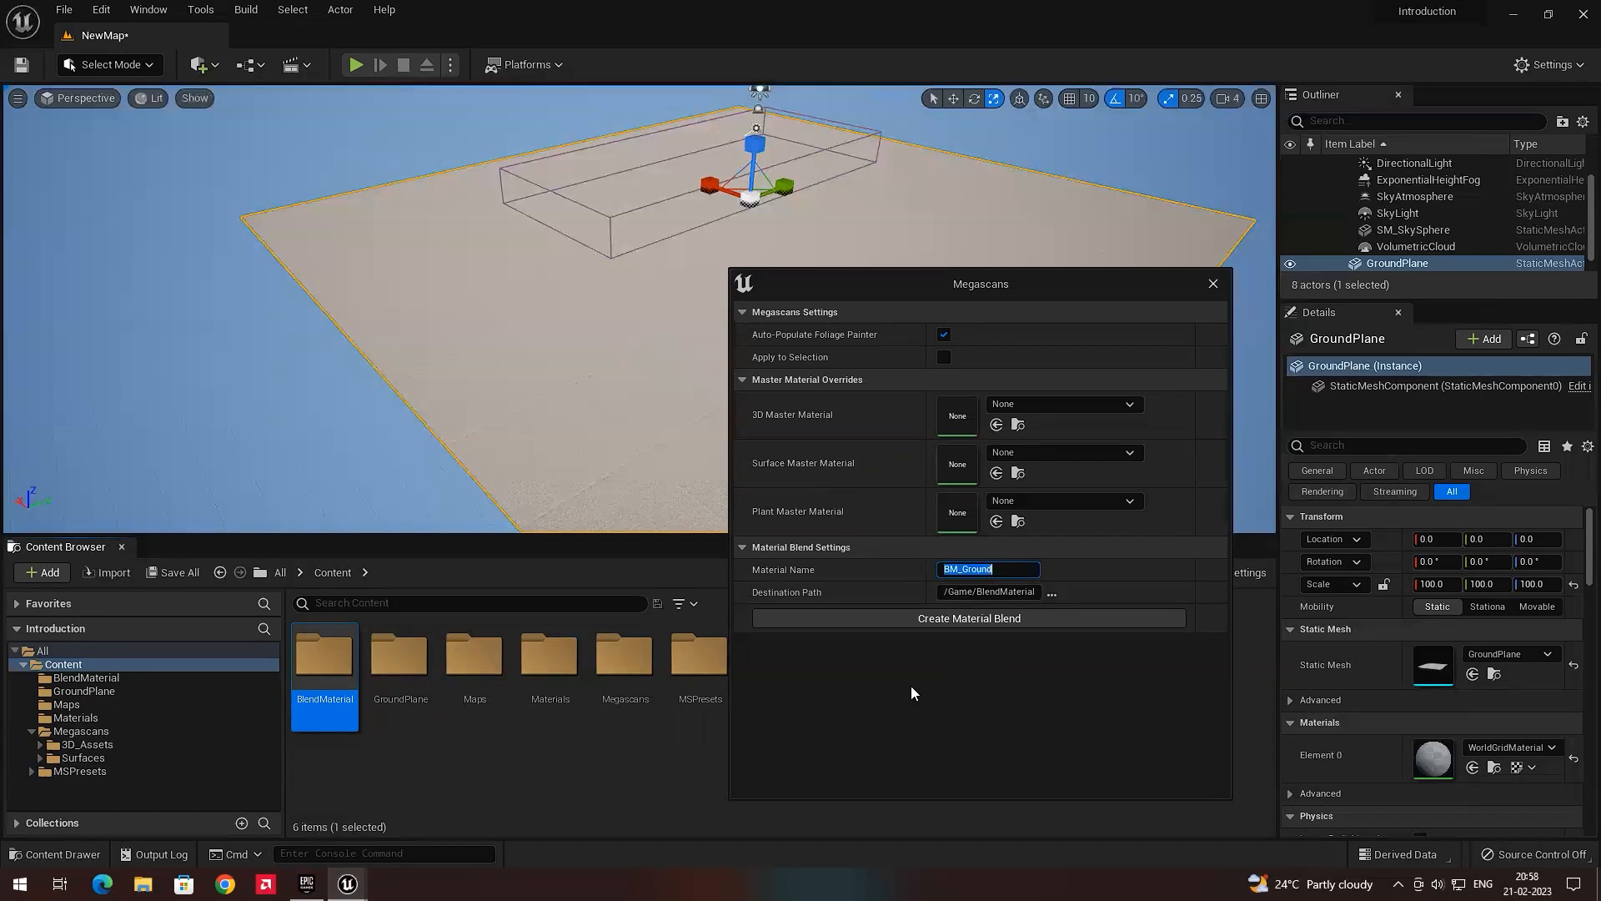
left_click(992, 674)
Check the gravel folders under Megascans/Surfaces and filter the Surfaces folder by "MI" to list the material instances together.
left_click(86, 758)
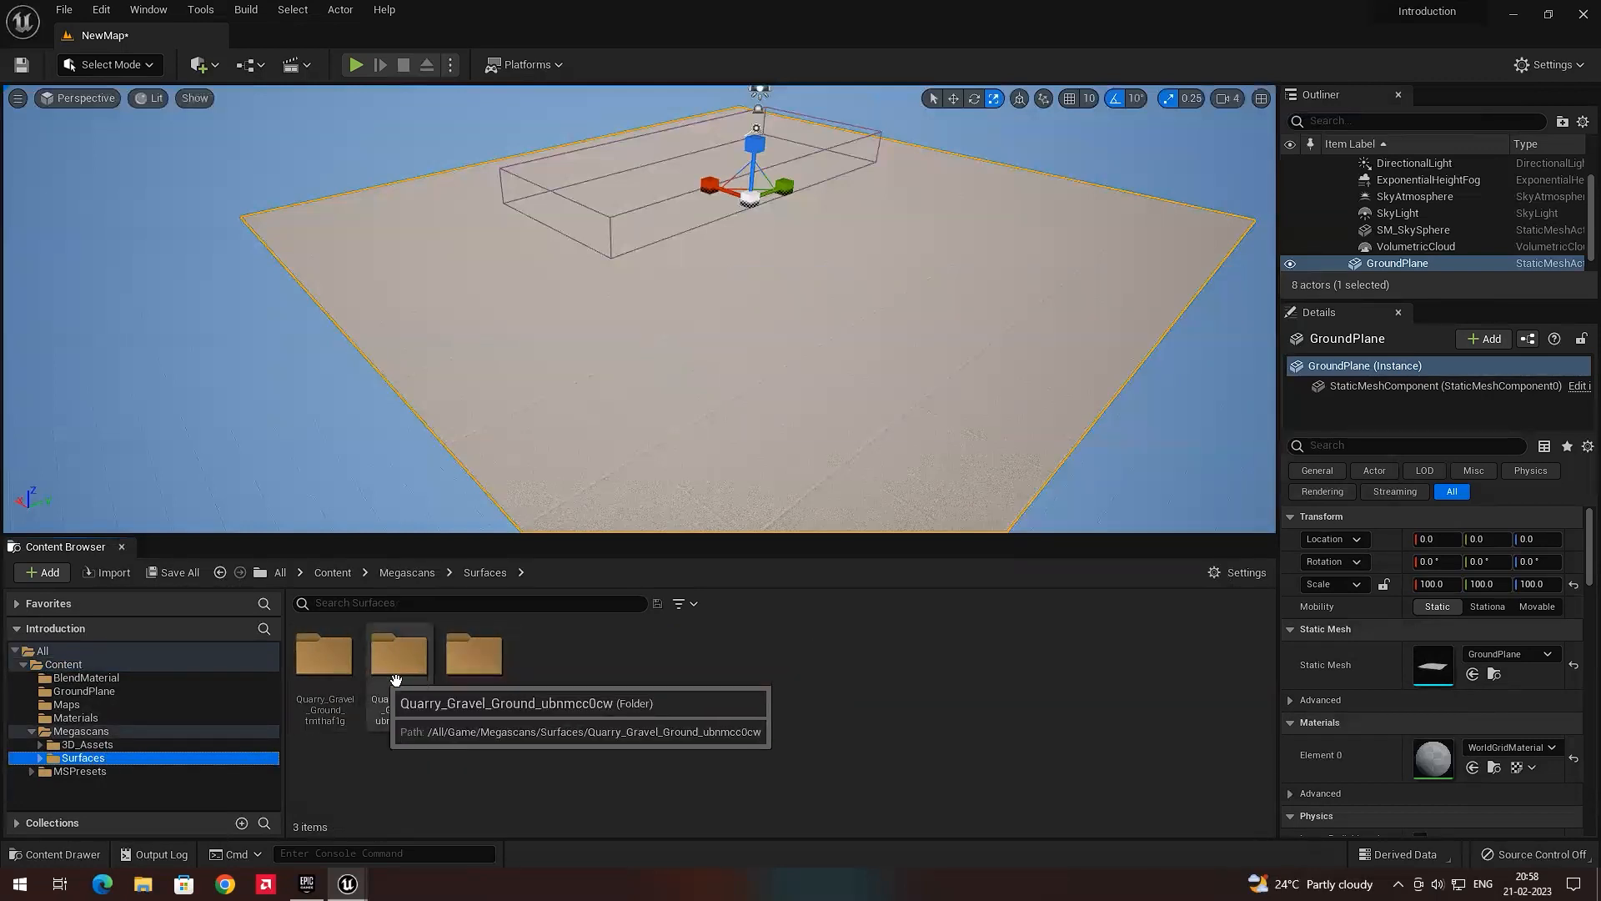
mouse_move(347, 884)
left_click(456, 792)
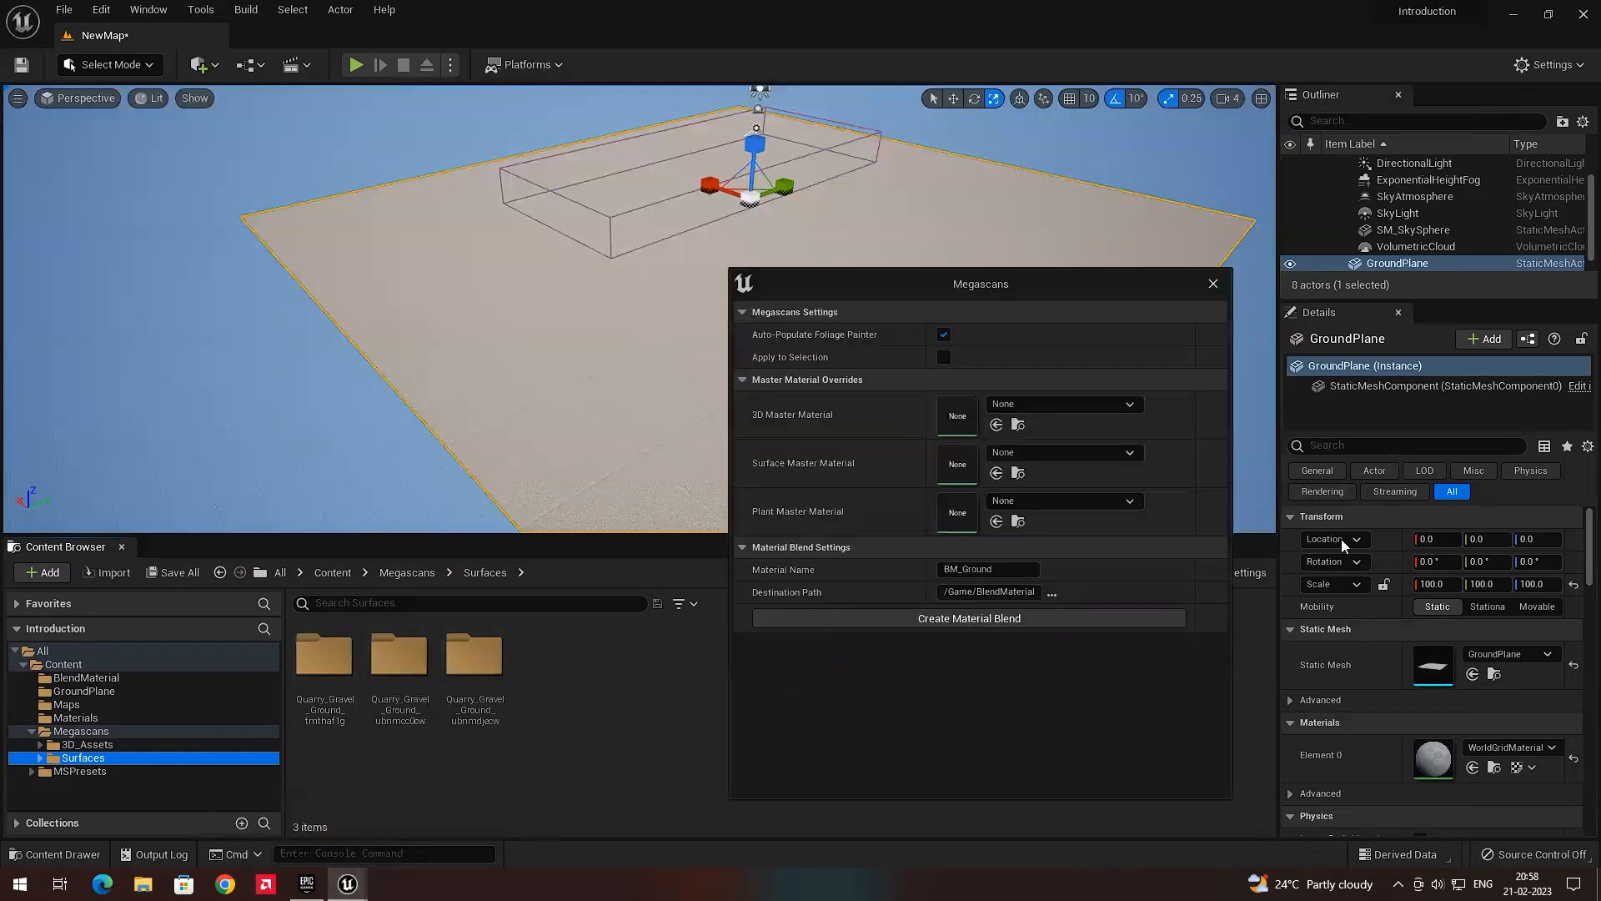
left_click(595, 726)
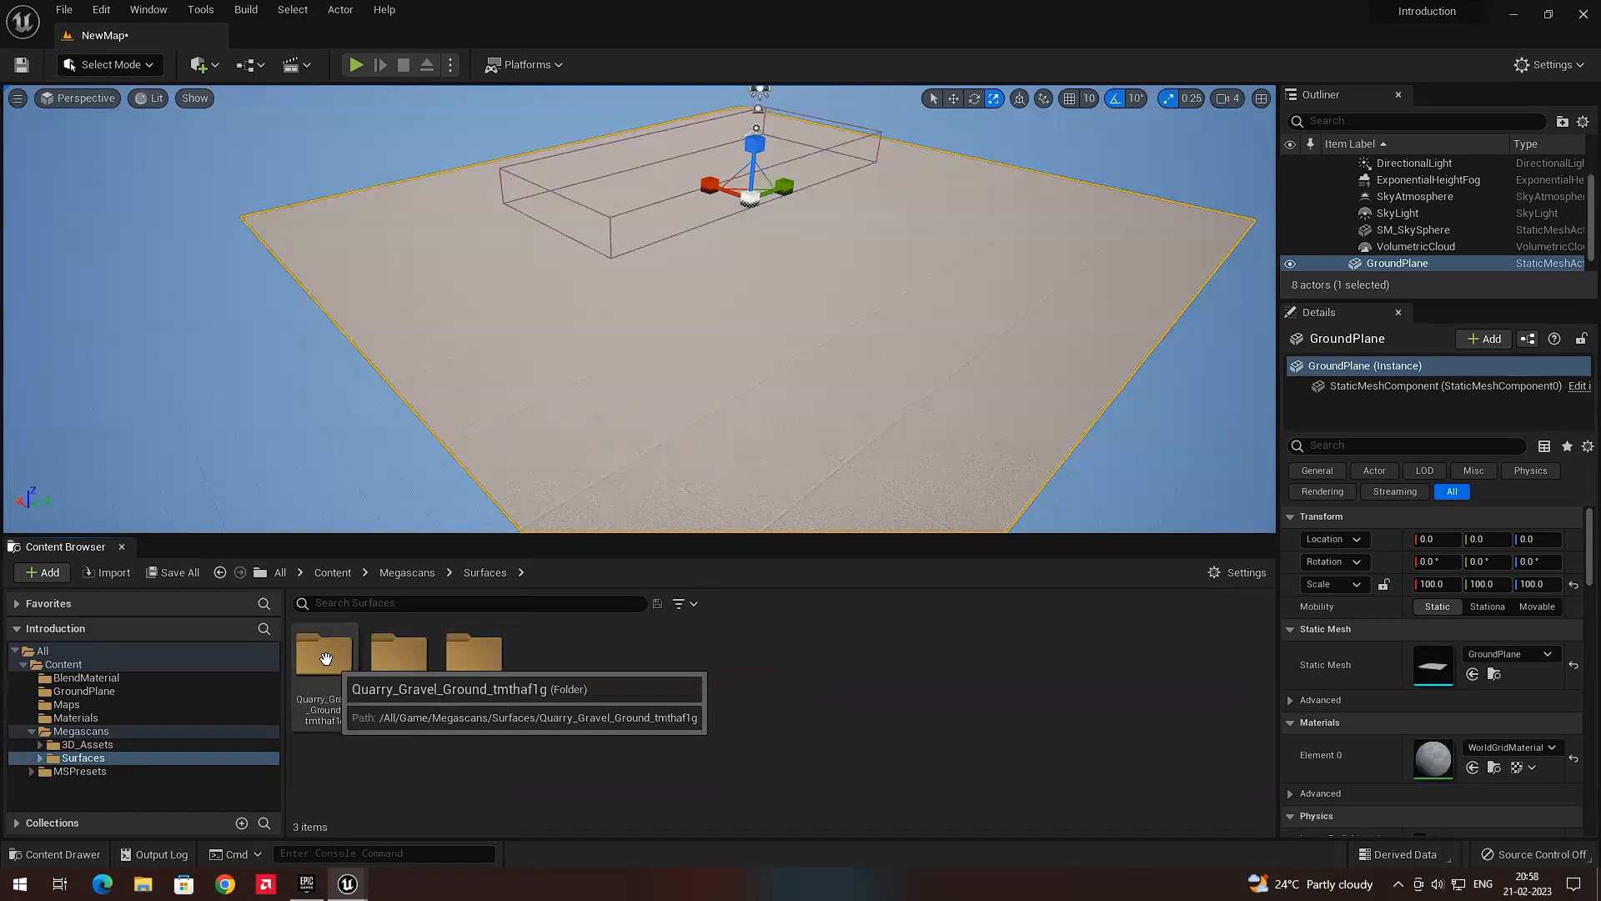
double_click(332, 699)
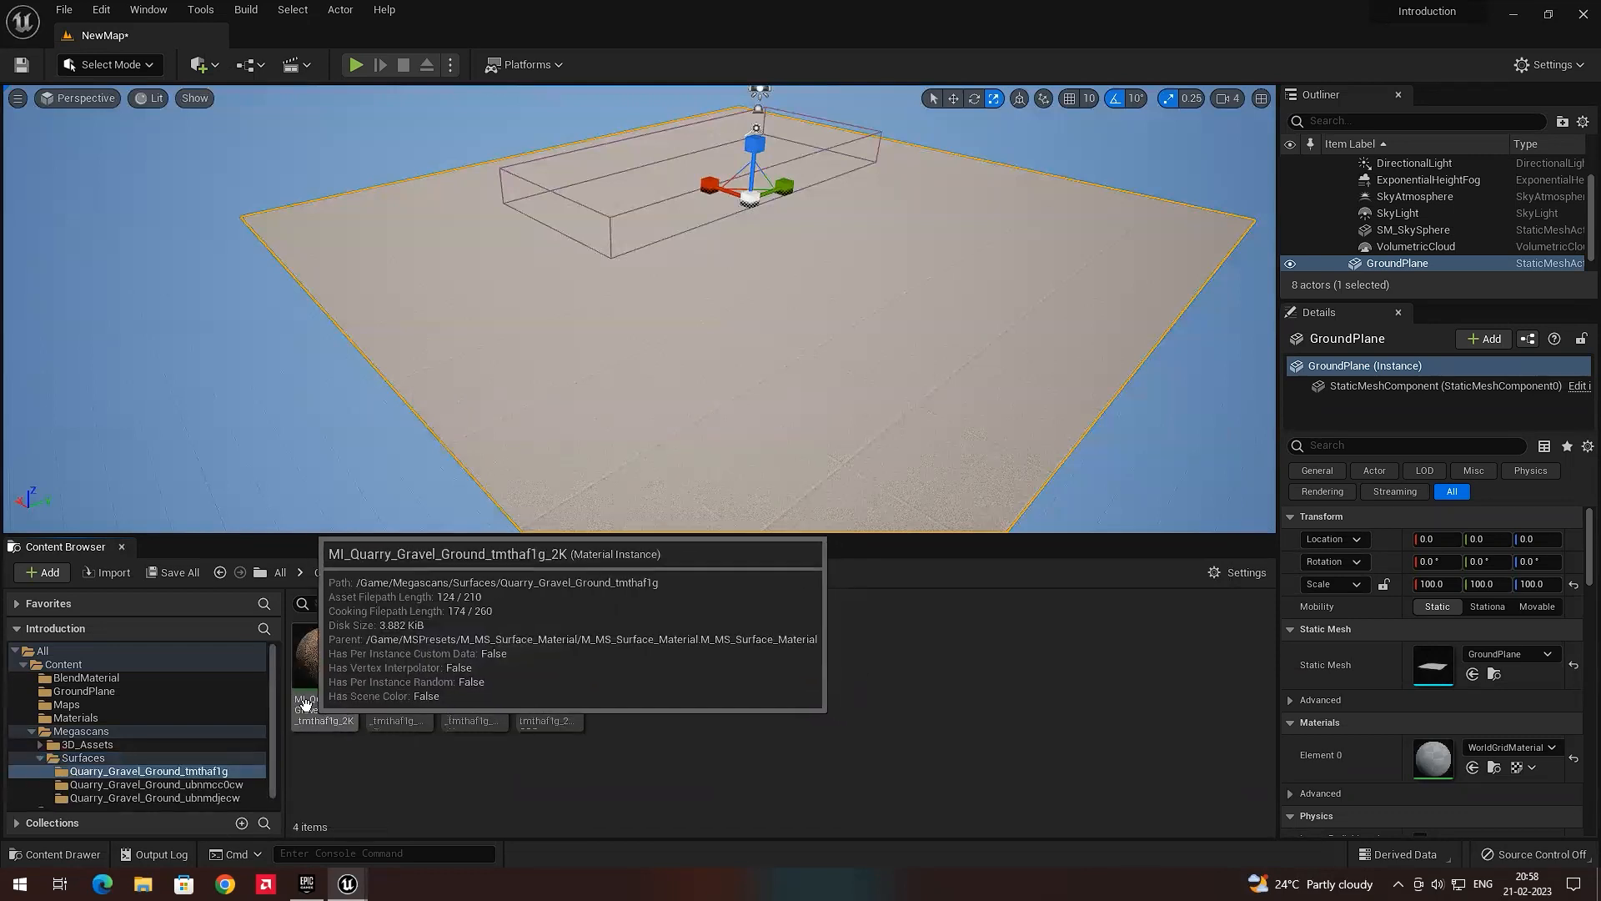
left_click(207, 785)
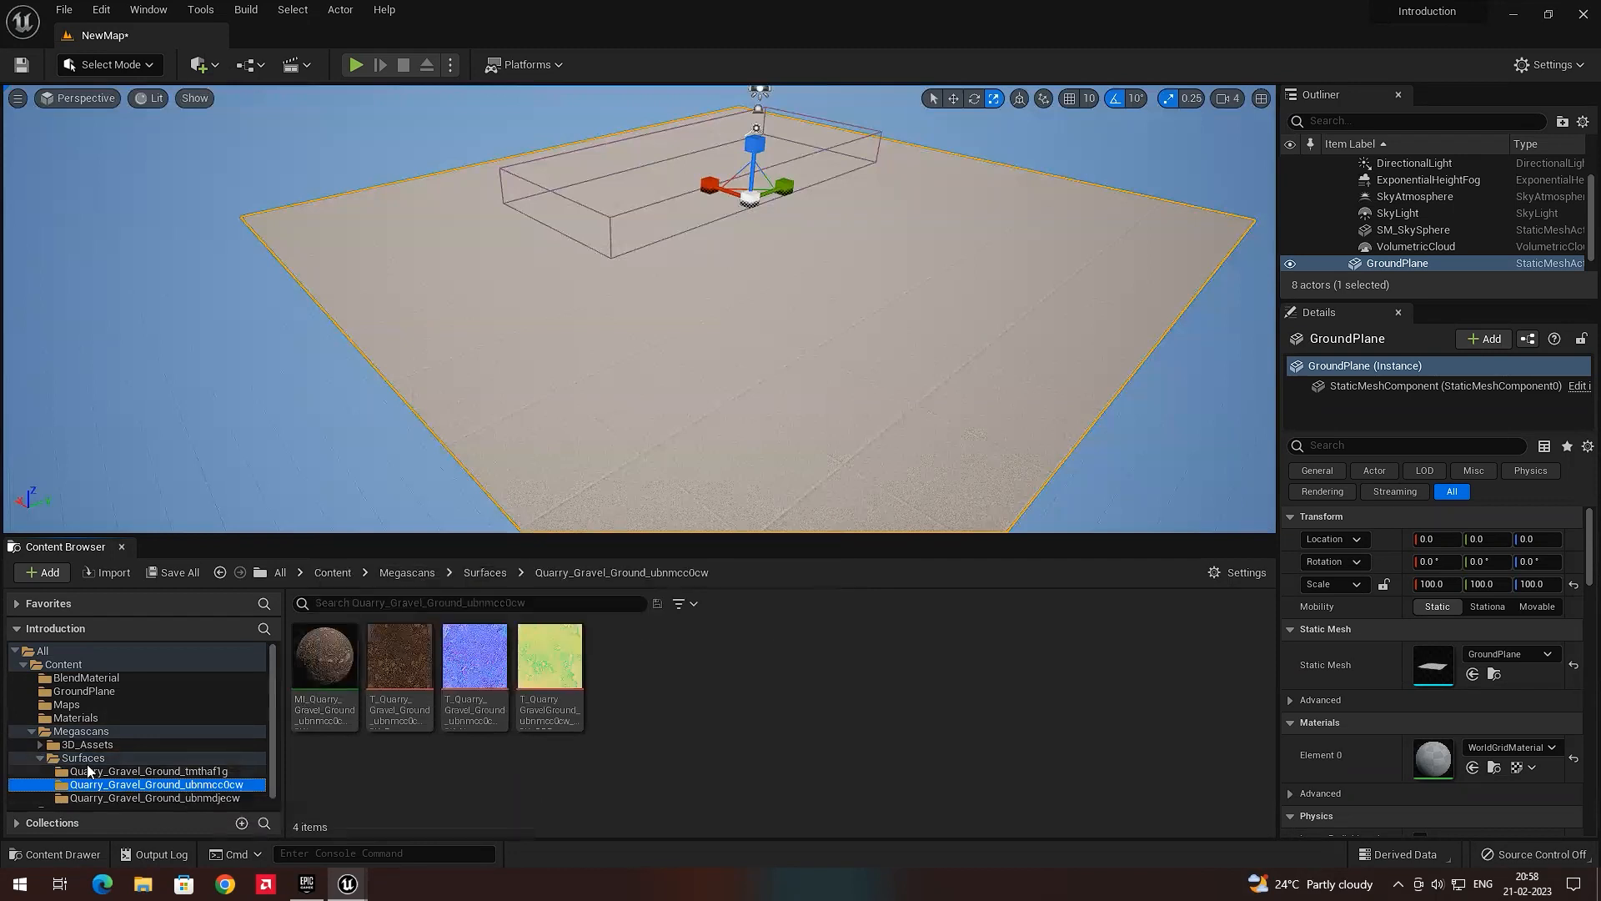
left_click(109, 754)
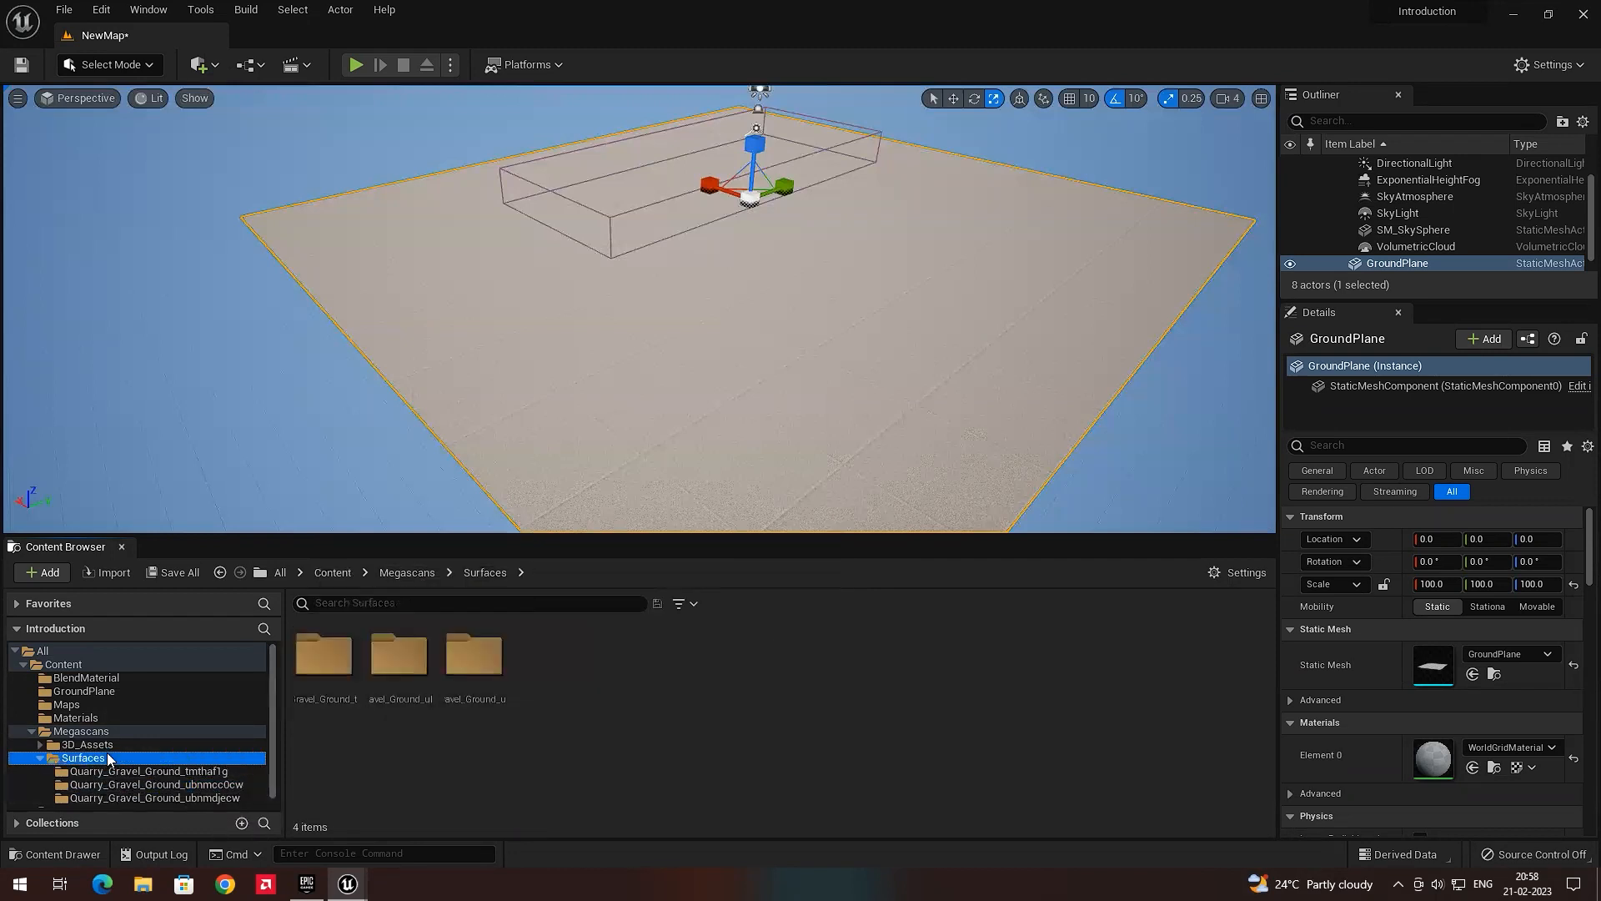
left_click(387, 605)
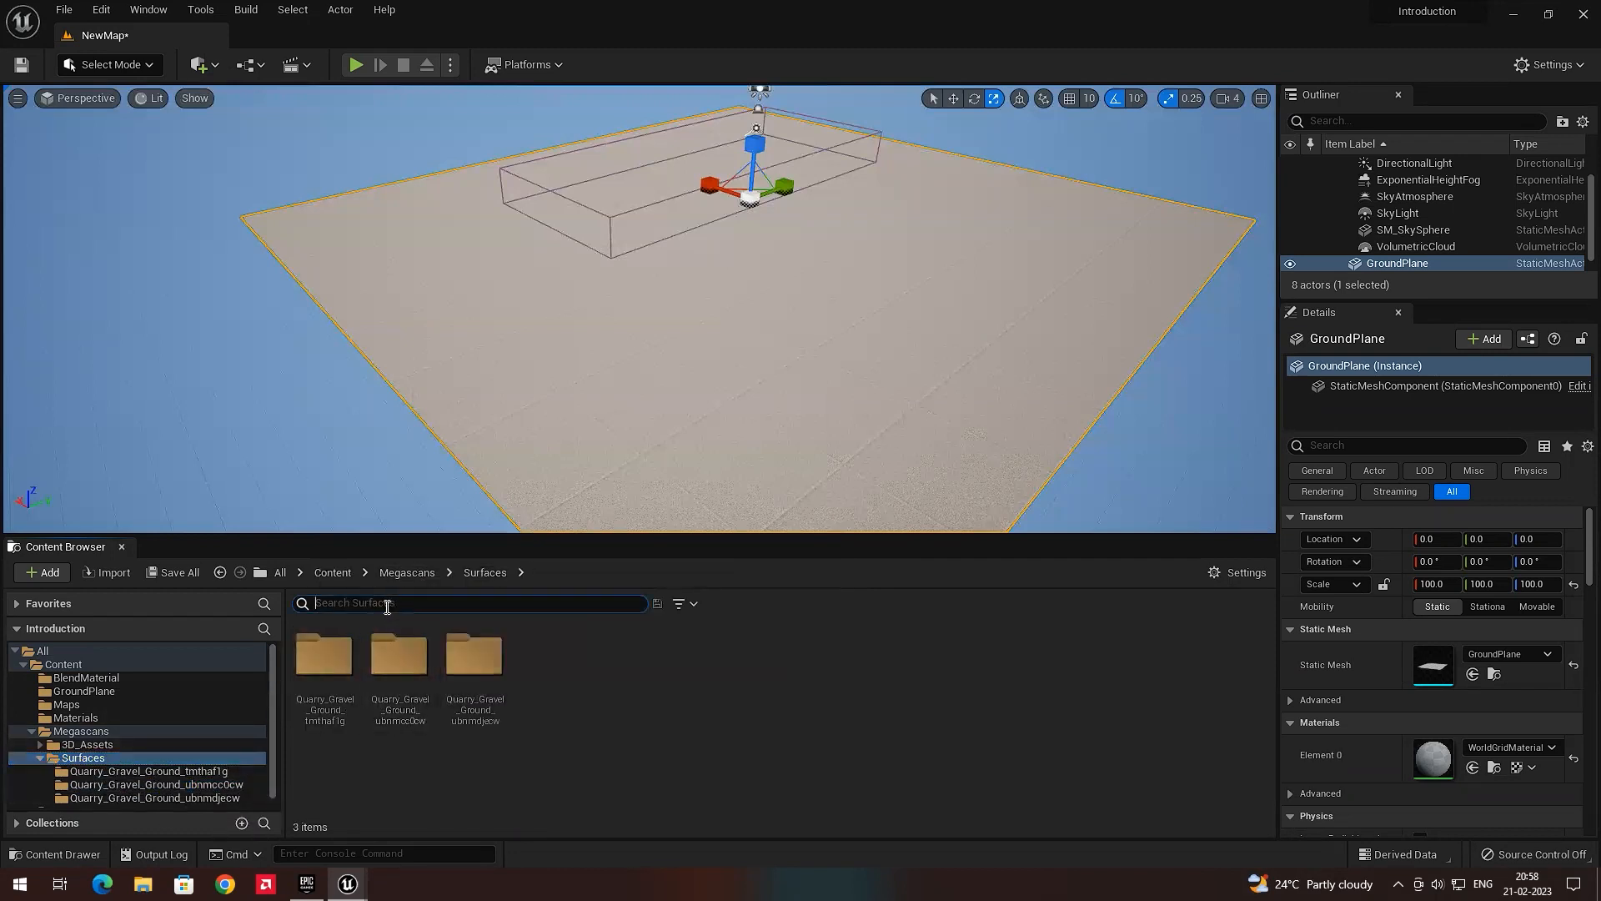
type("MI")
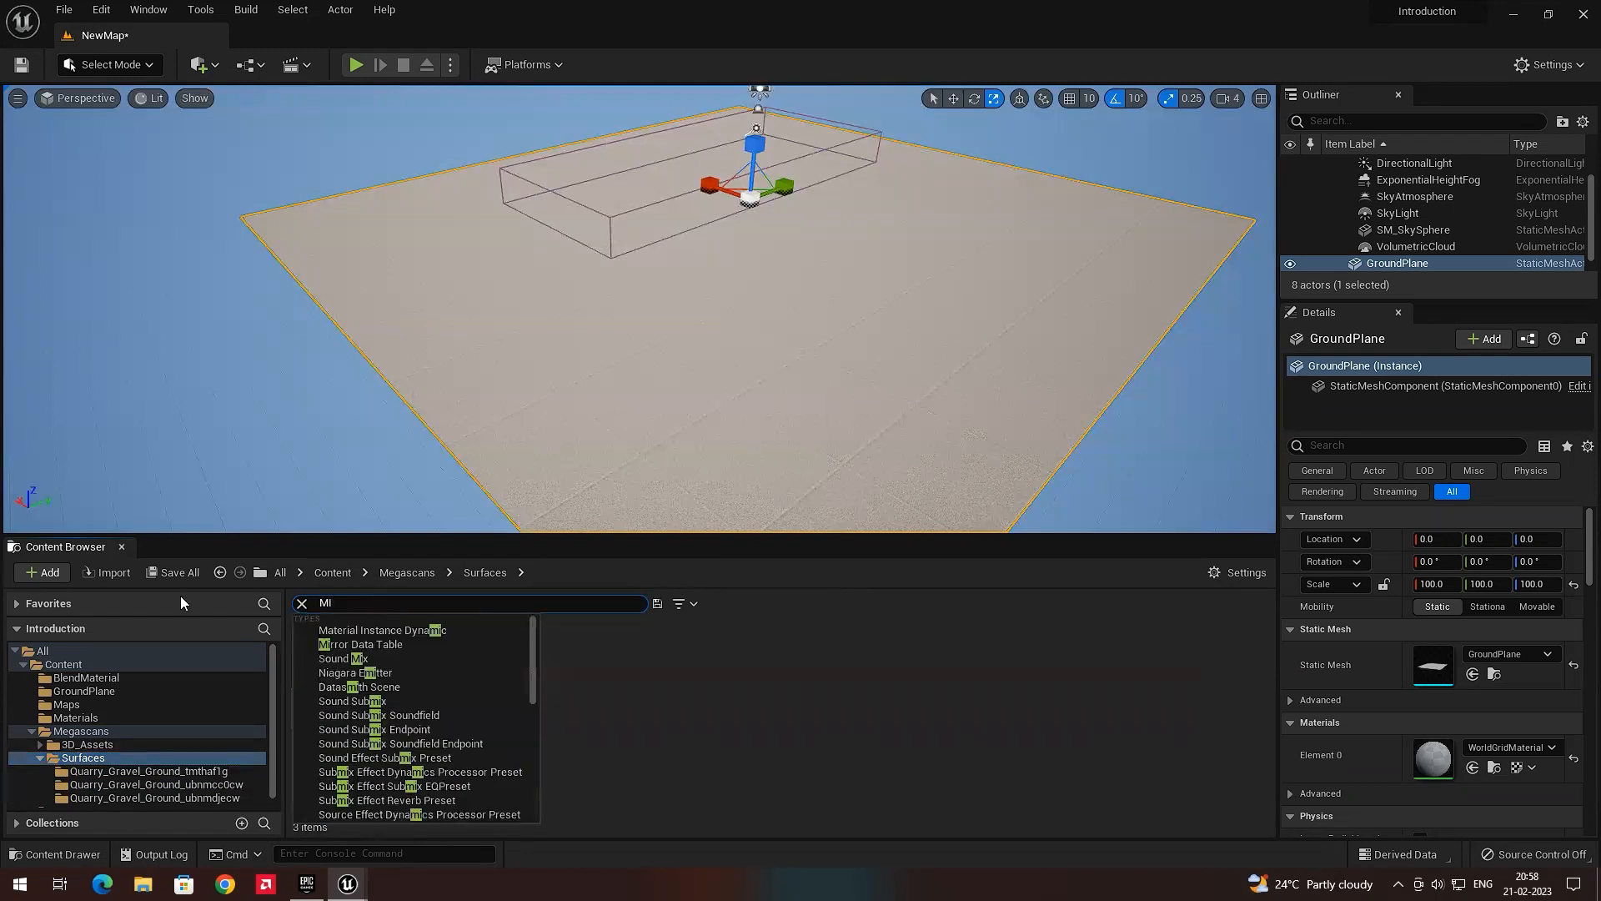
left_click(637, 764)
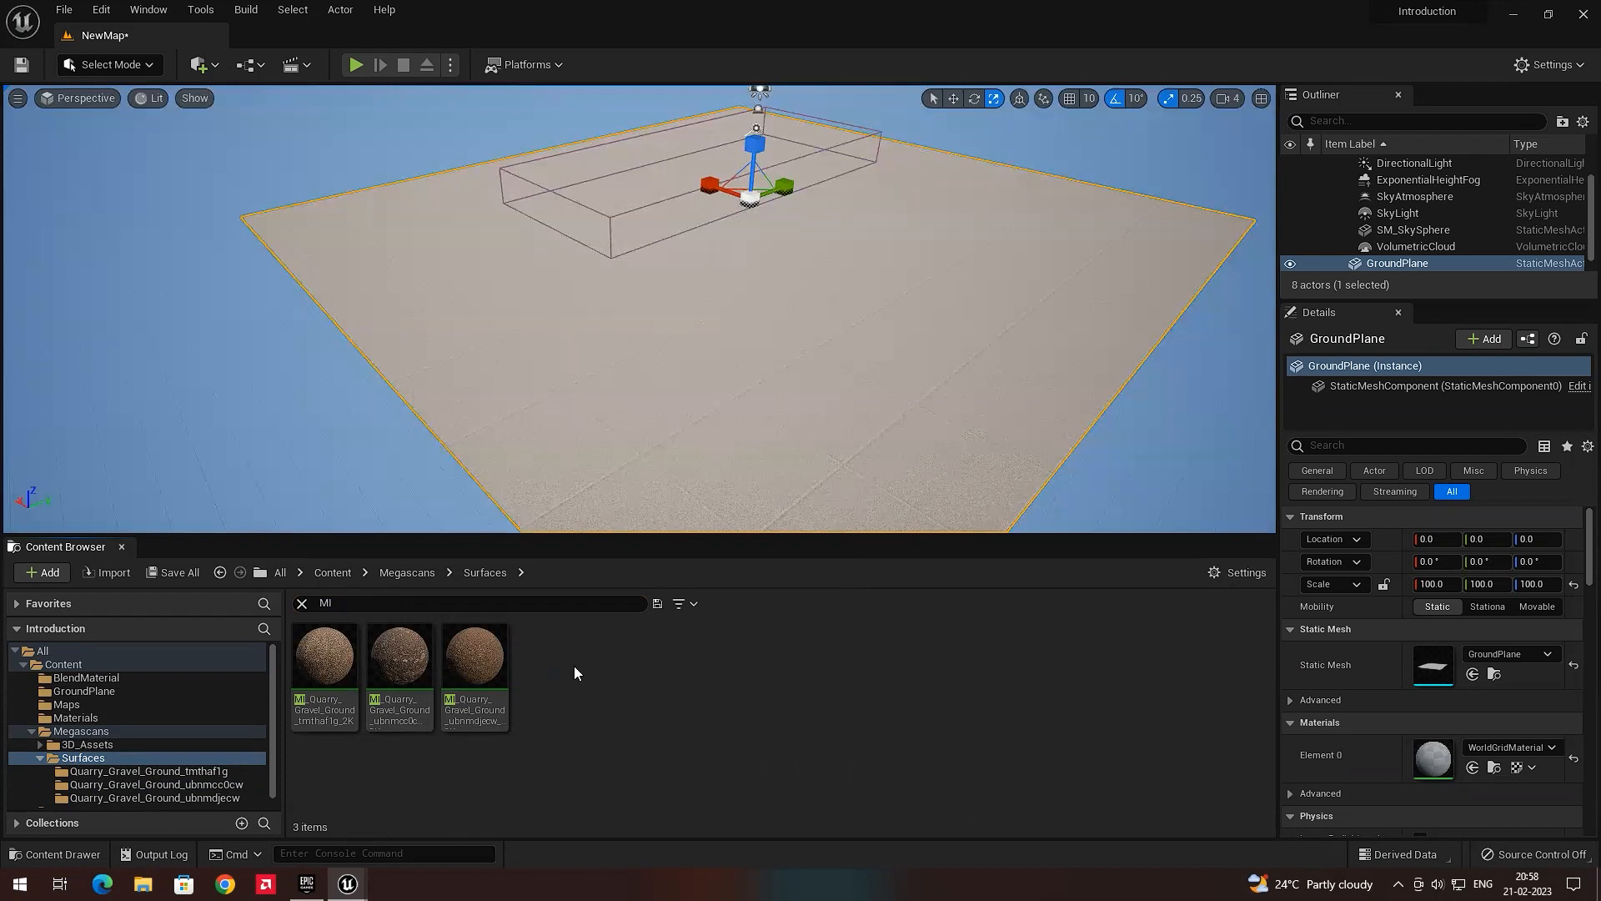
mouse_move(348, 882)
left_click(451, 796)
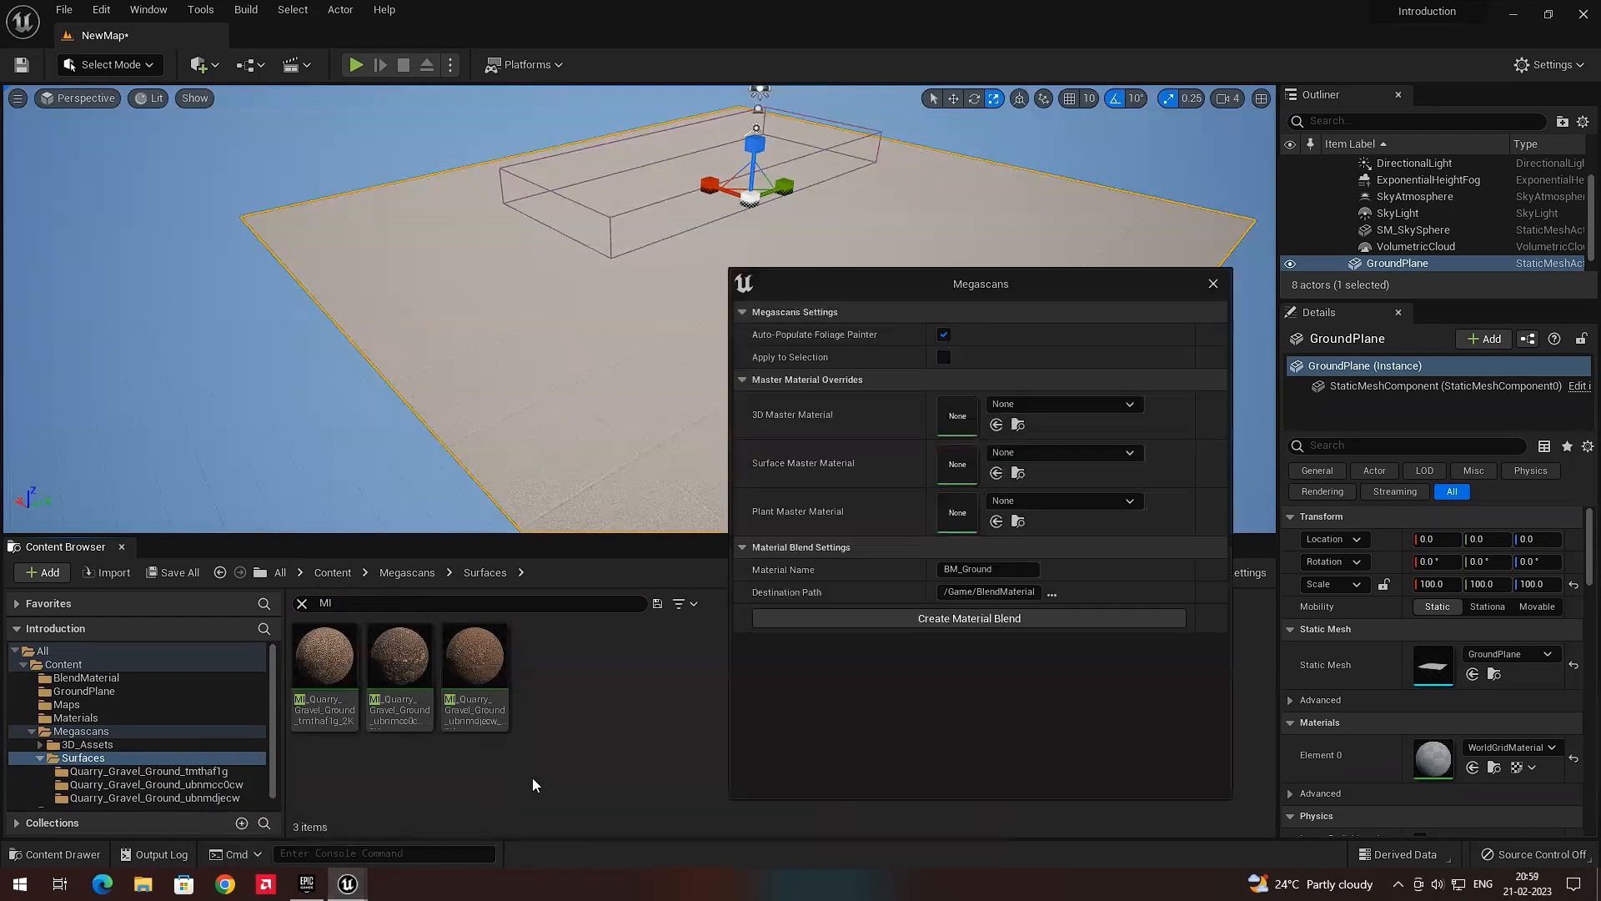
left_click(963, 618)
left_click(567, 677)
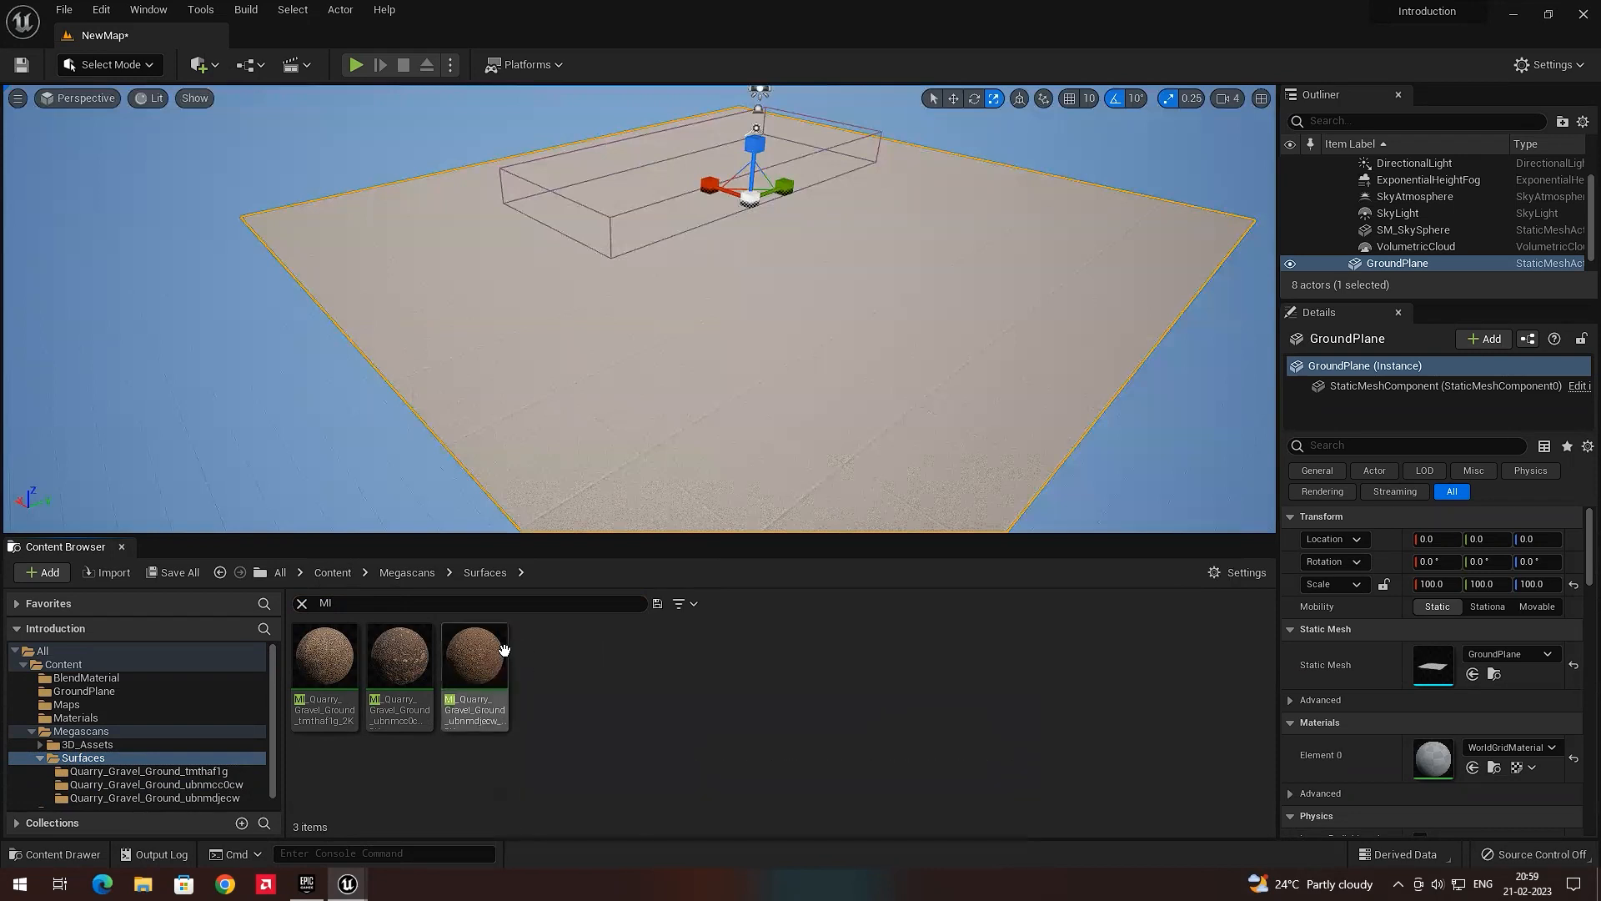
left_click(477, 655)
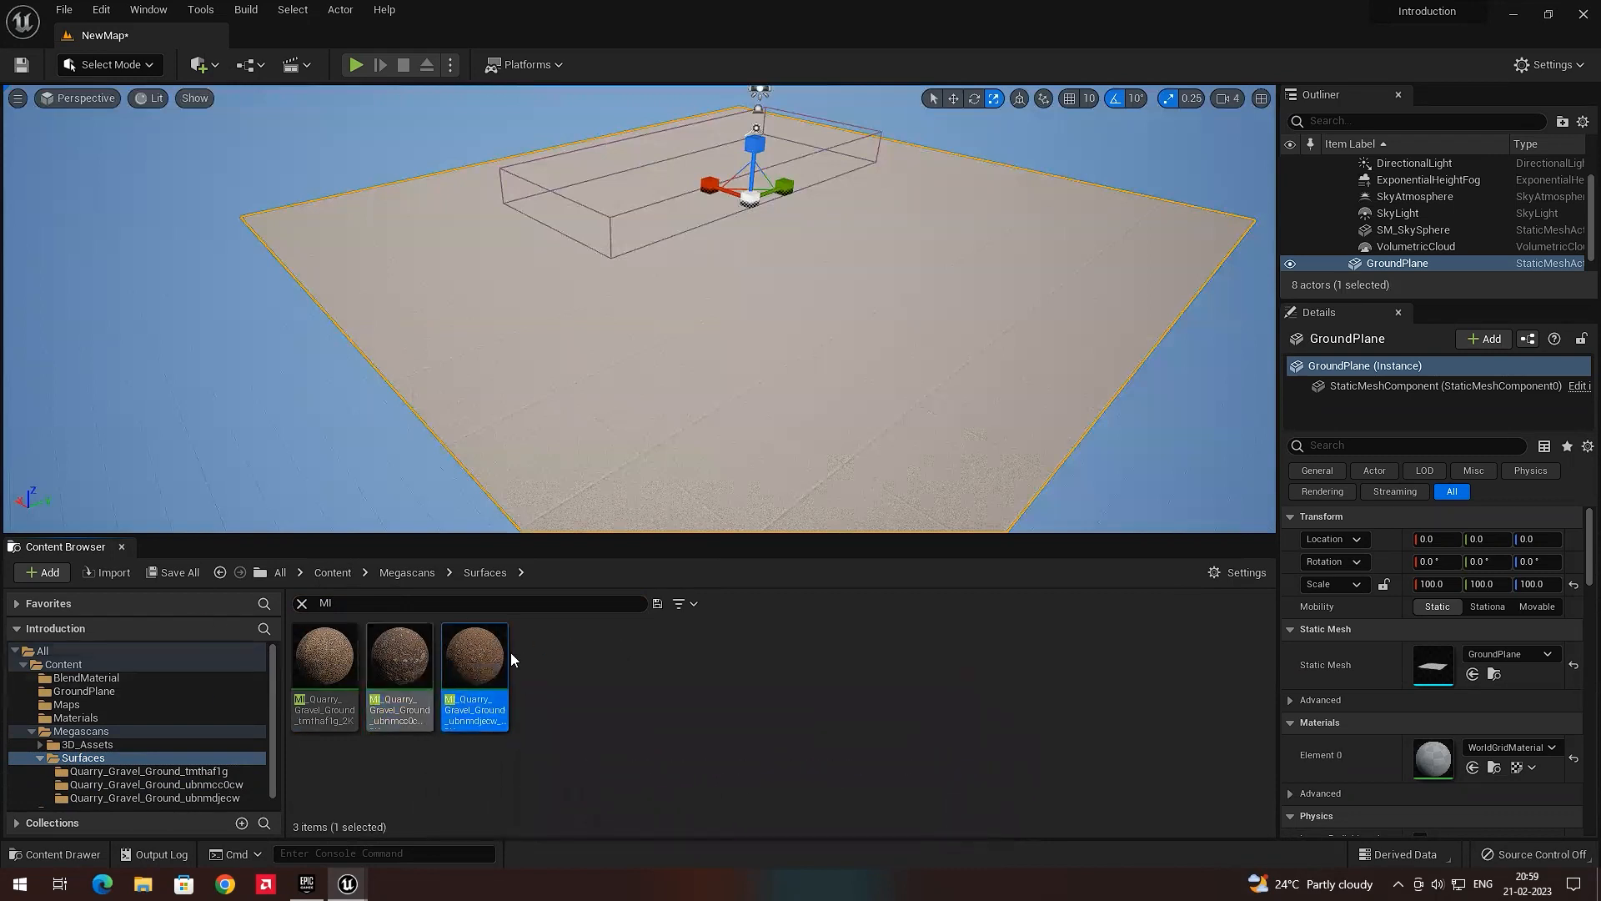
left_click(555, 675)
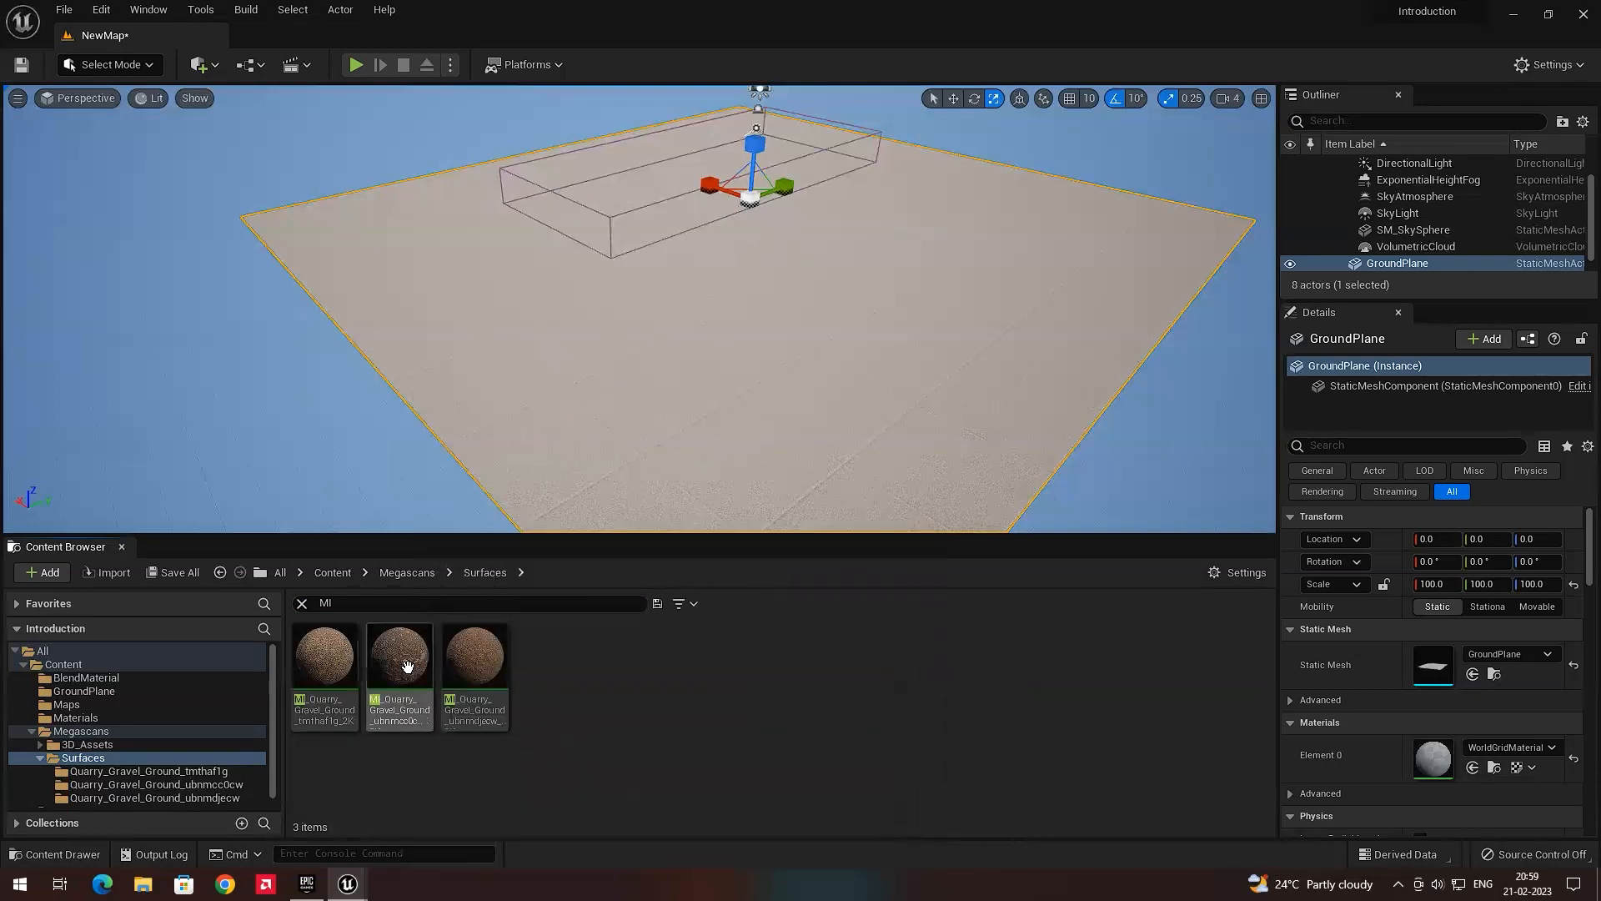
Open the Quarry Gravel Ground material instances ubnmdjecw and tmthaf1g to examine their previews and parameters.
left_click(487, 663)
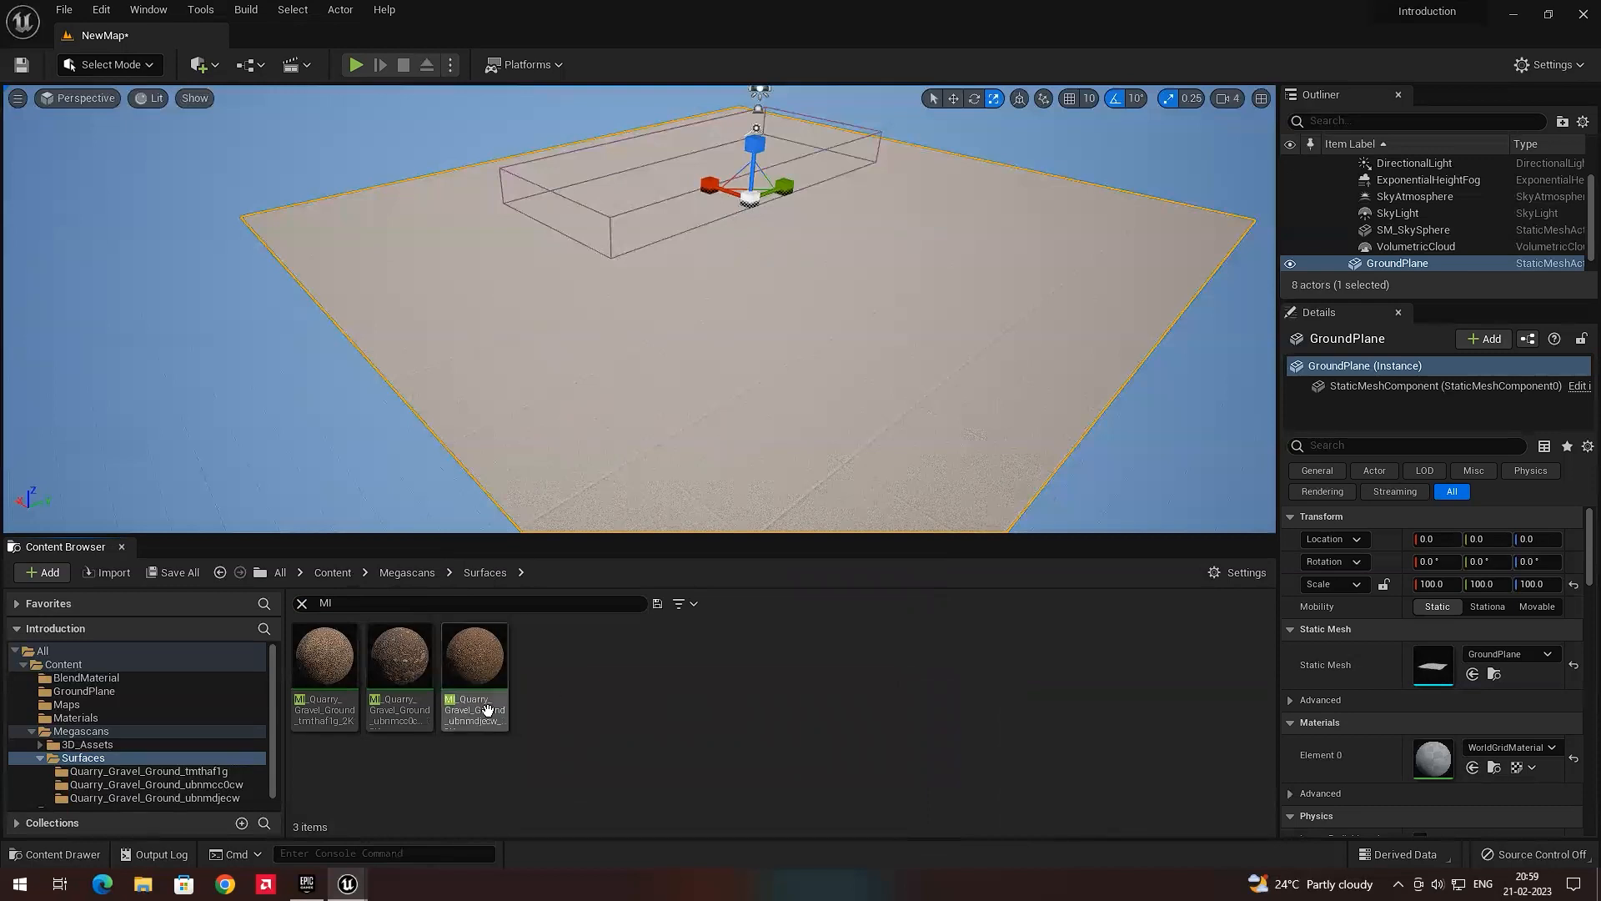
double_click(496, 665)
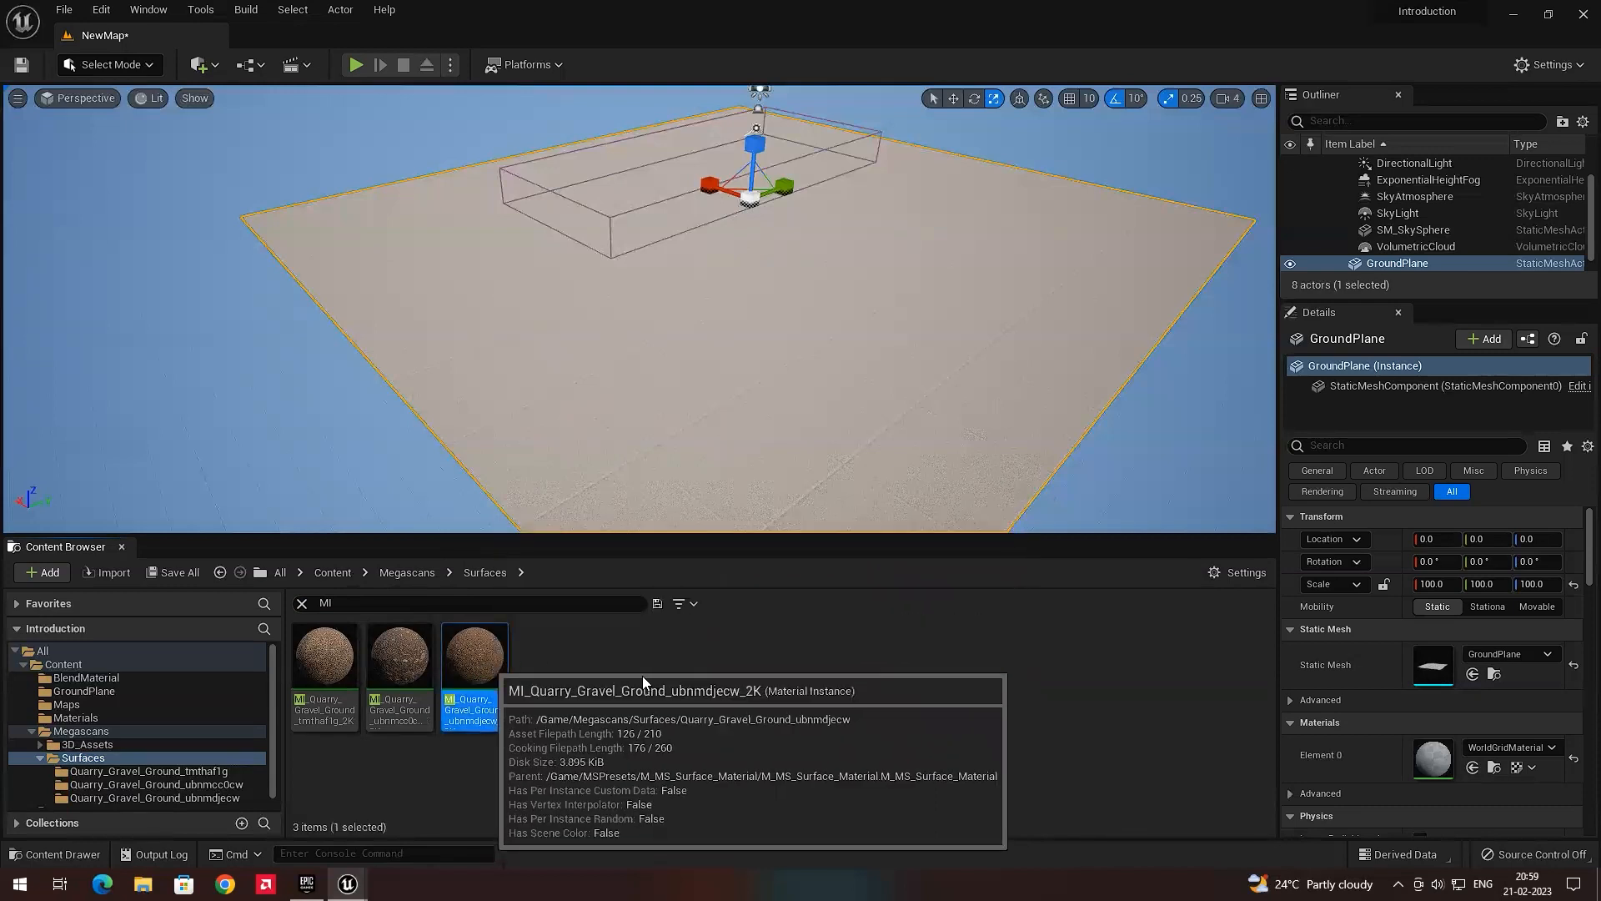
left_click(614, 660)
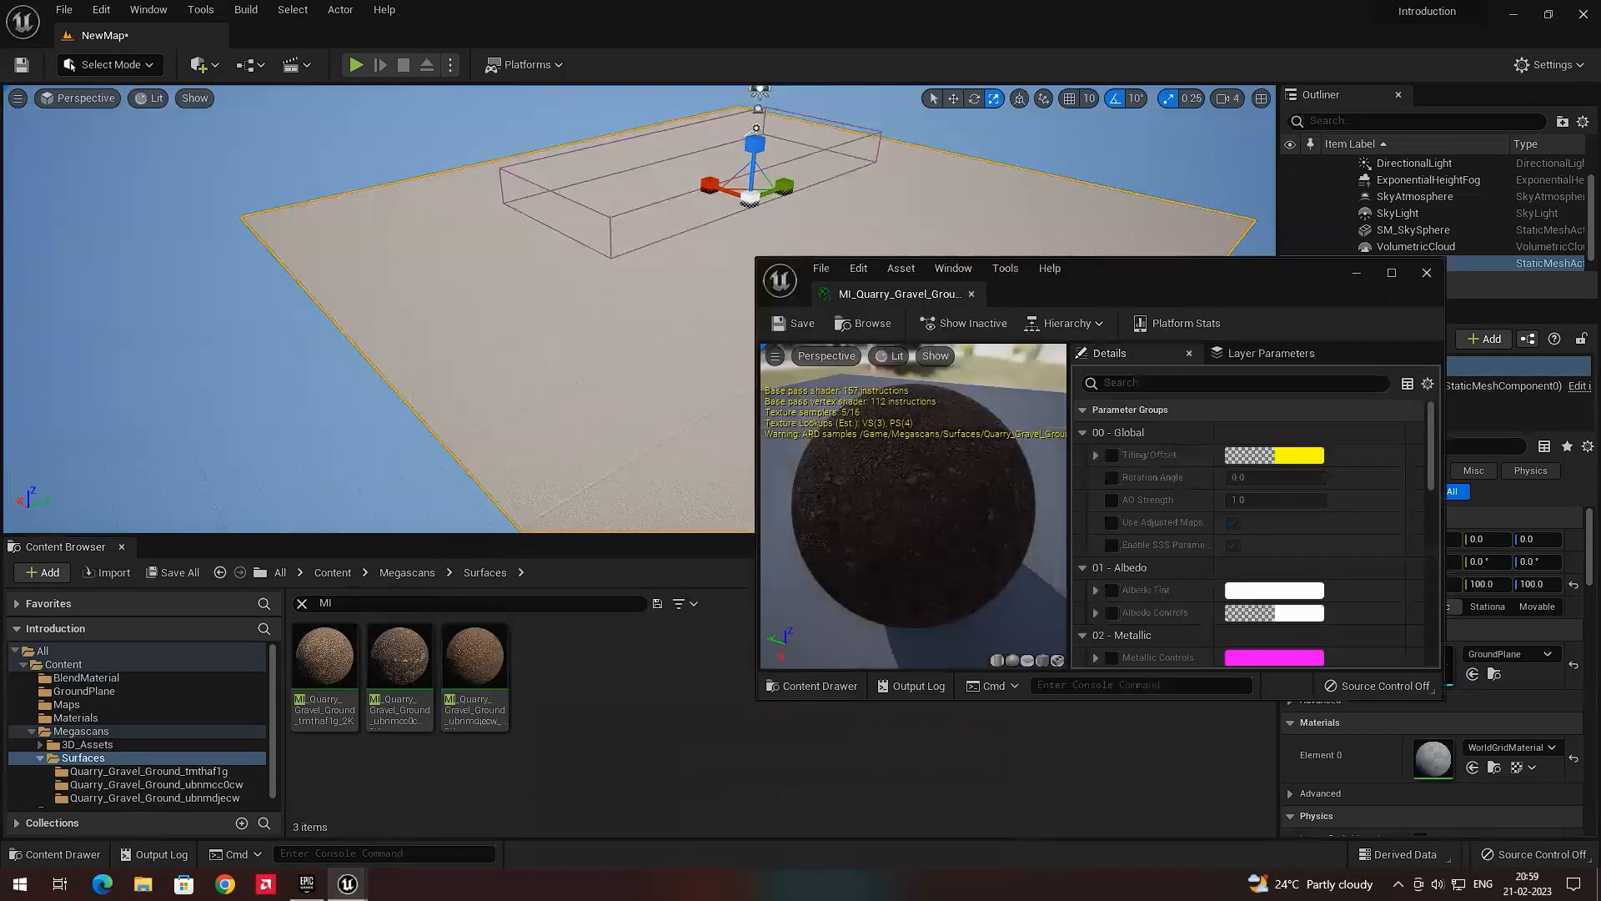
double_click(332, 659)
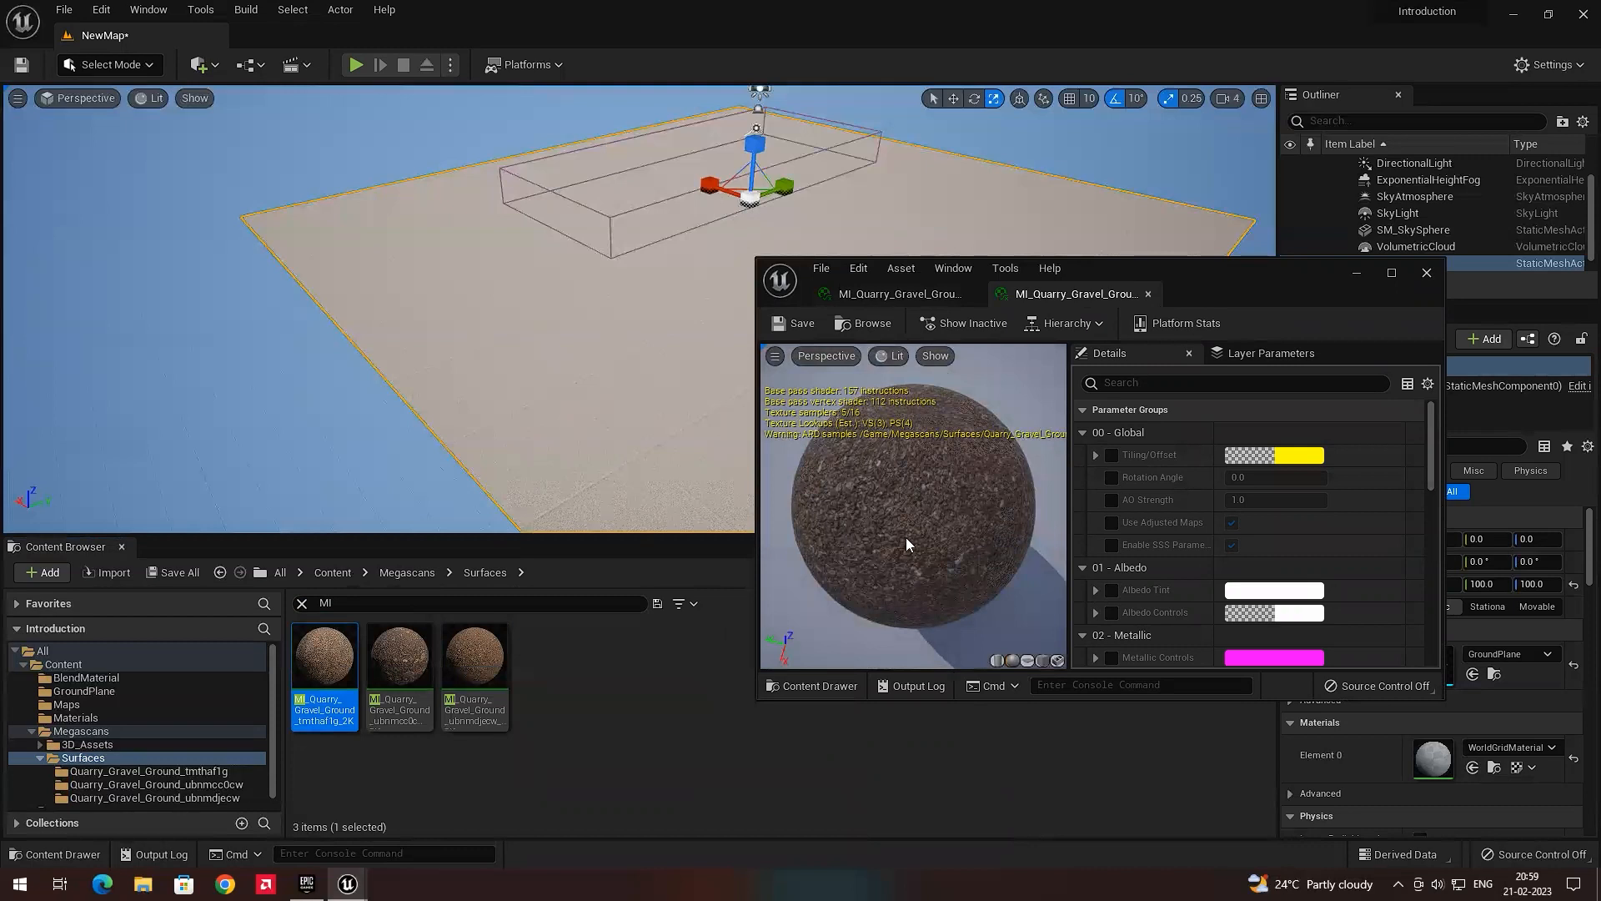
Compare the previews of the Quarry Gravel Ground material instances ubnmdjecw and ubnmcc0cw, closing each material editor after viewing.
left_click(1418, 275)
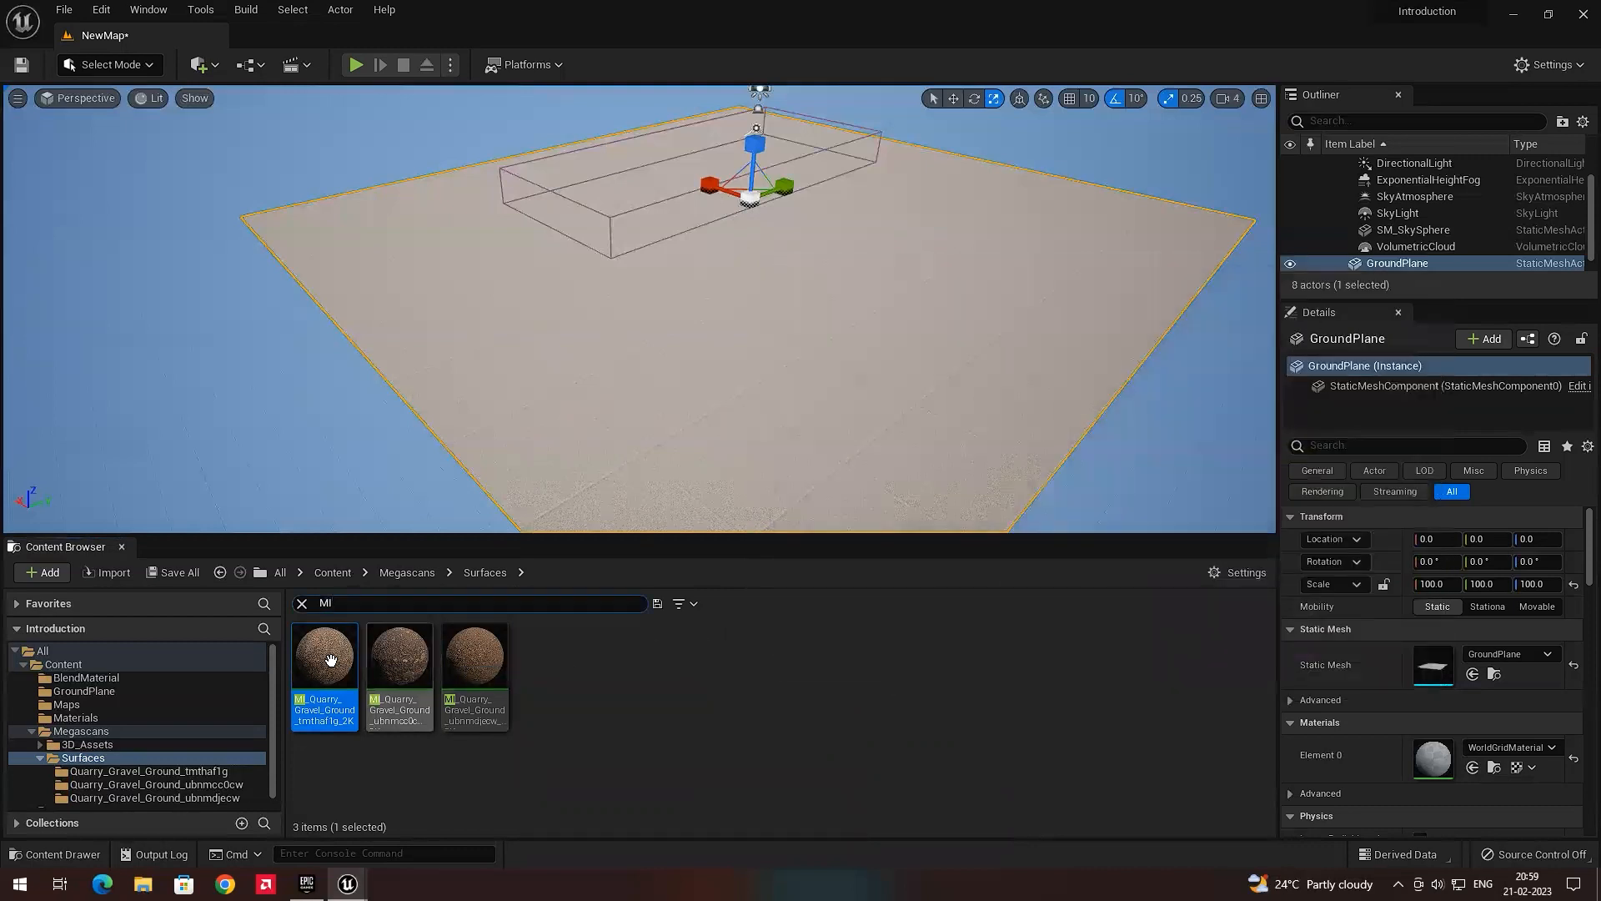
double_click(496, 657)
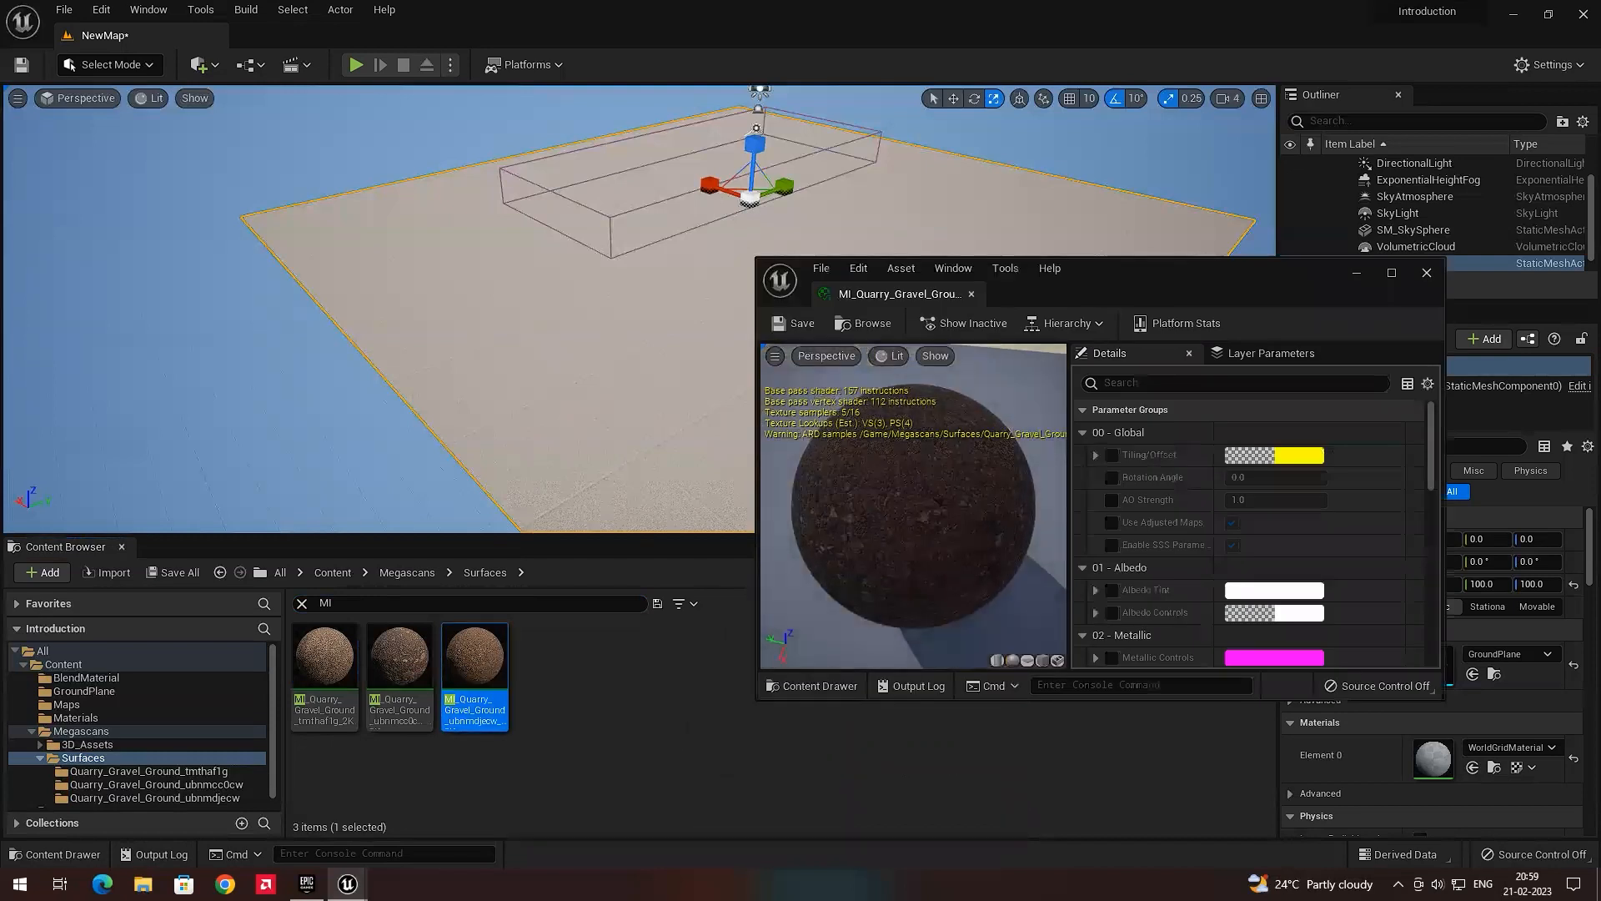
left_click(1428, 273)
double_click(400, 659)
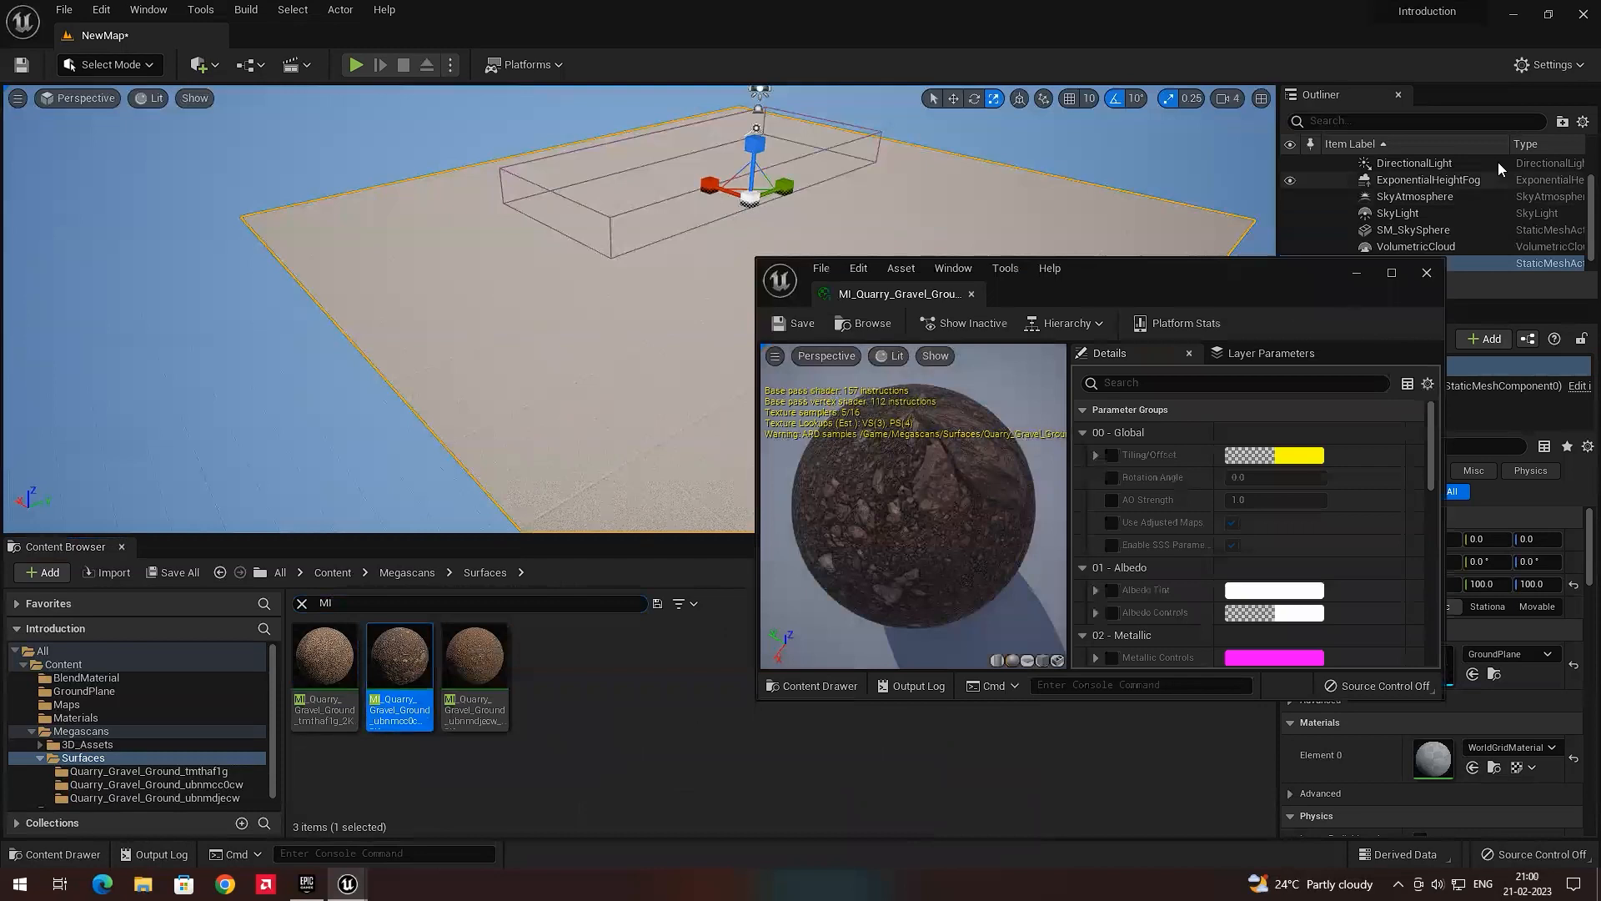
left_click(1427, 273)
left_click(604, 702)
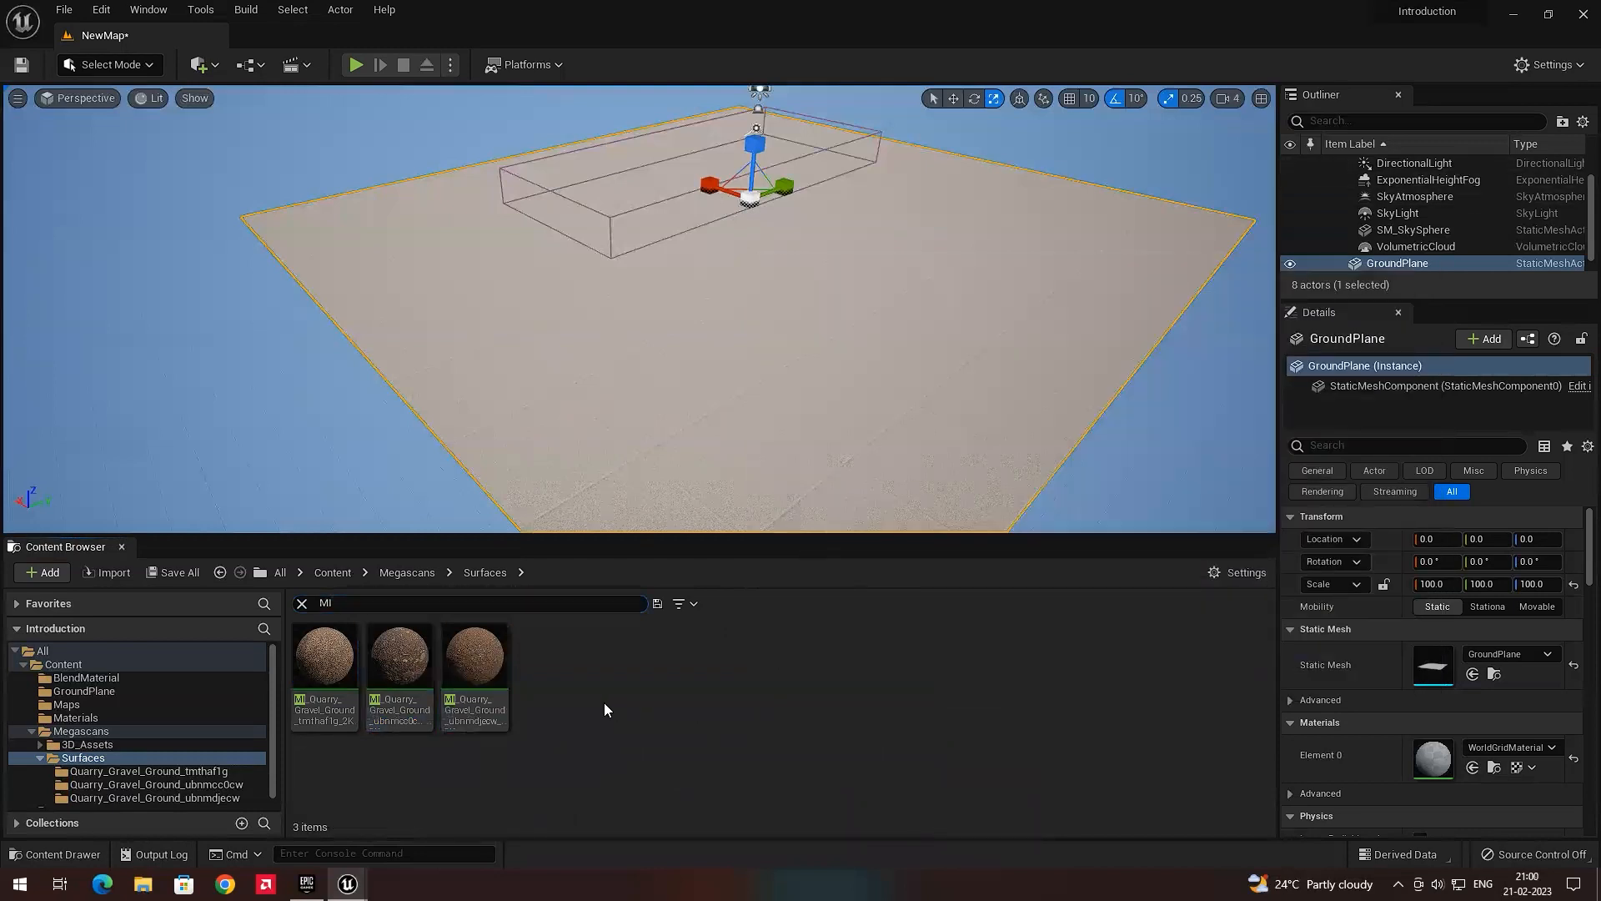
Create the BM_Ground material blend from the gravel material instances selected in the order tmthaf1g, ubnmdjecw, ubnmcc0cw.
left_click(339, 658)
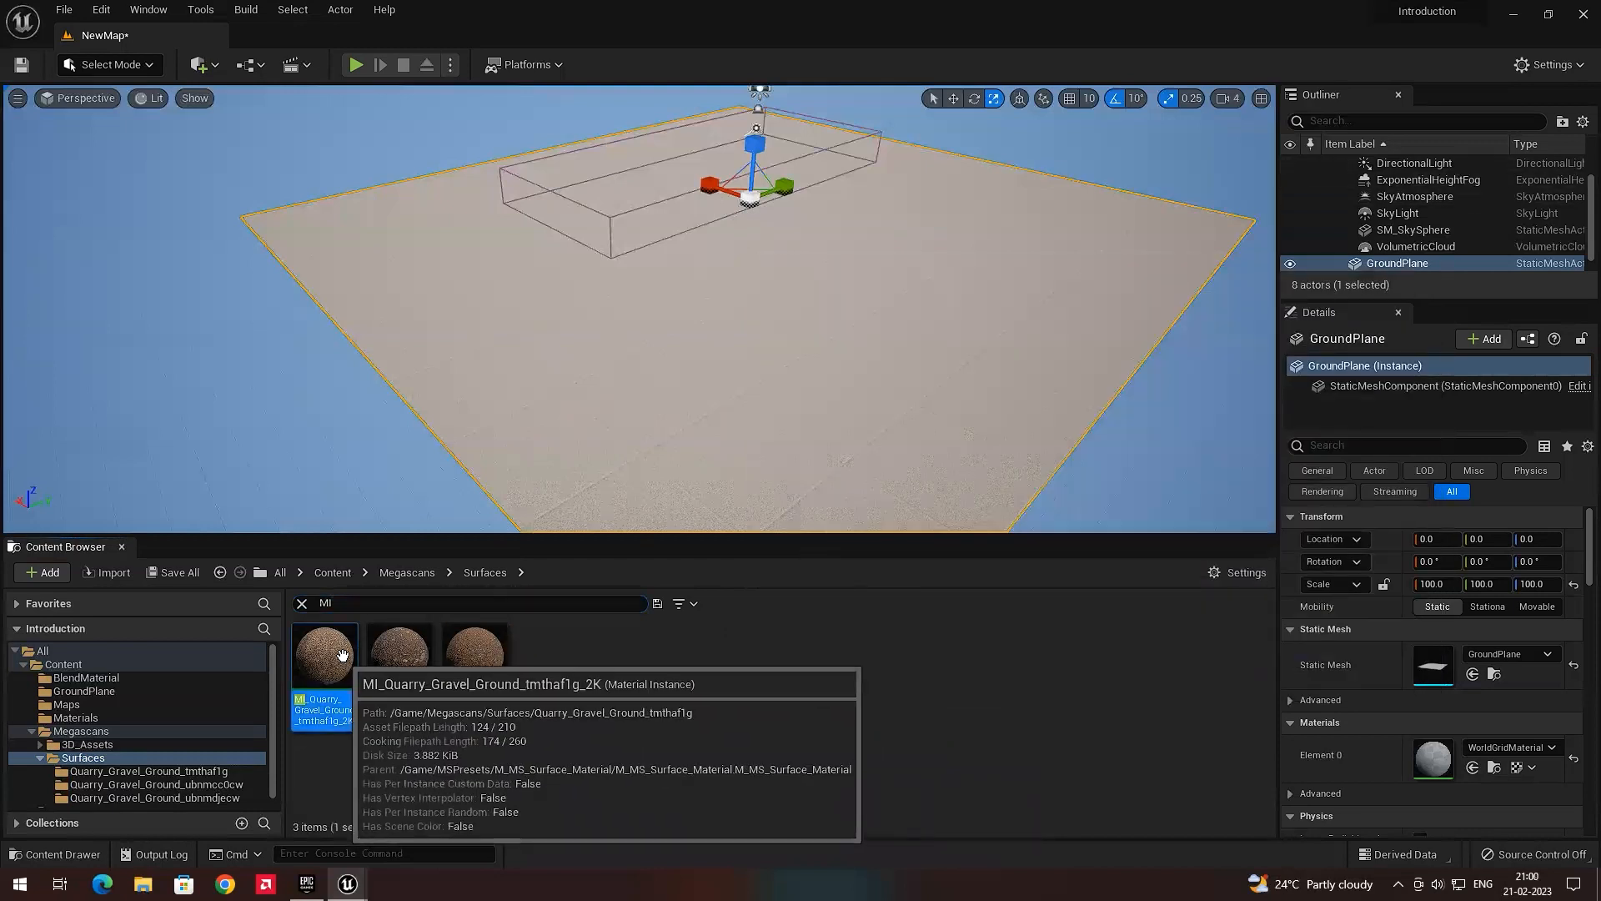
left_click(483, 655, "ctrl")
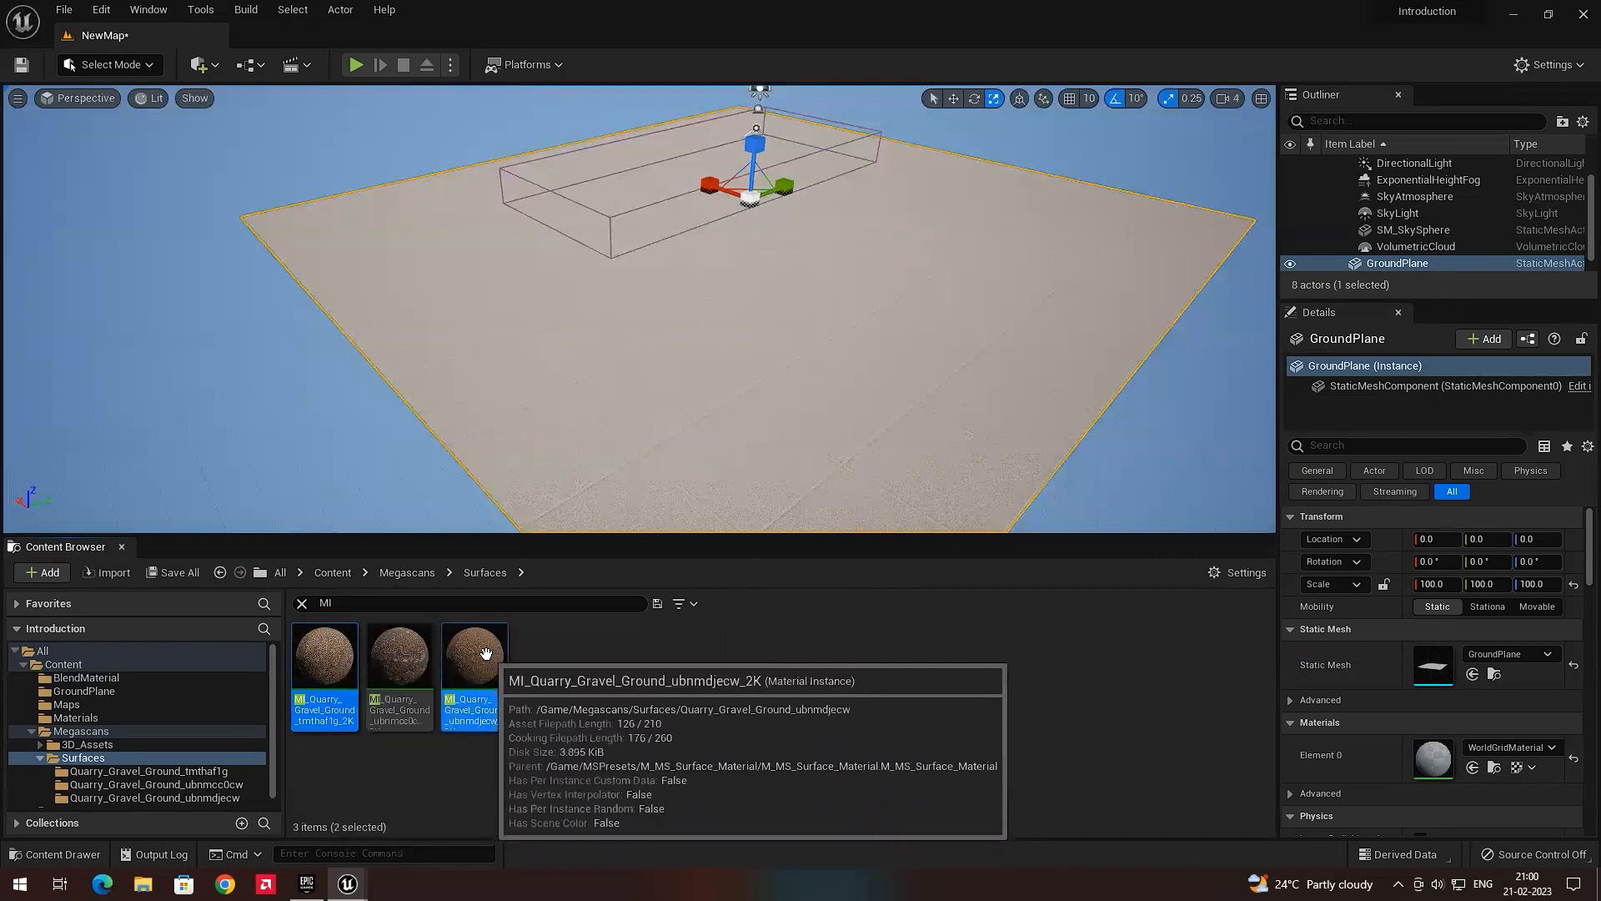
left_click(405, 651, "ctrl")
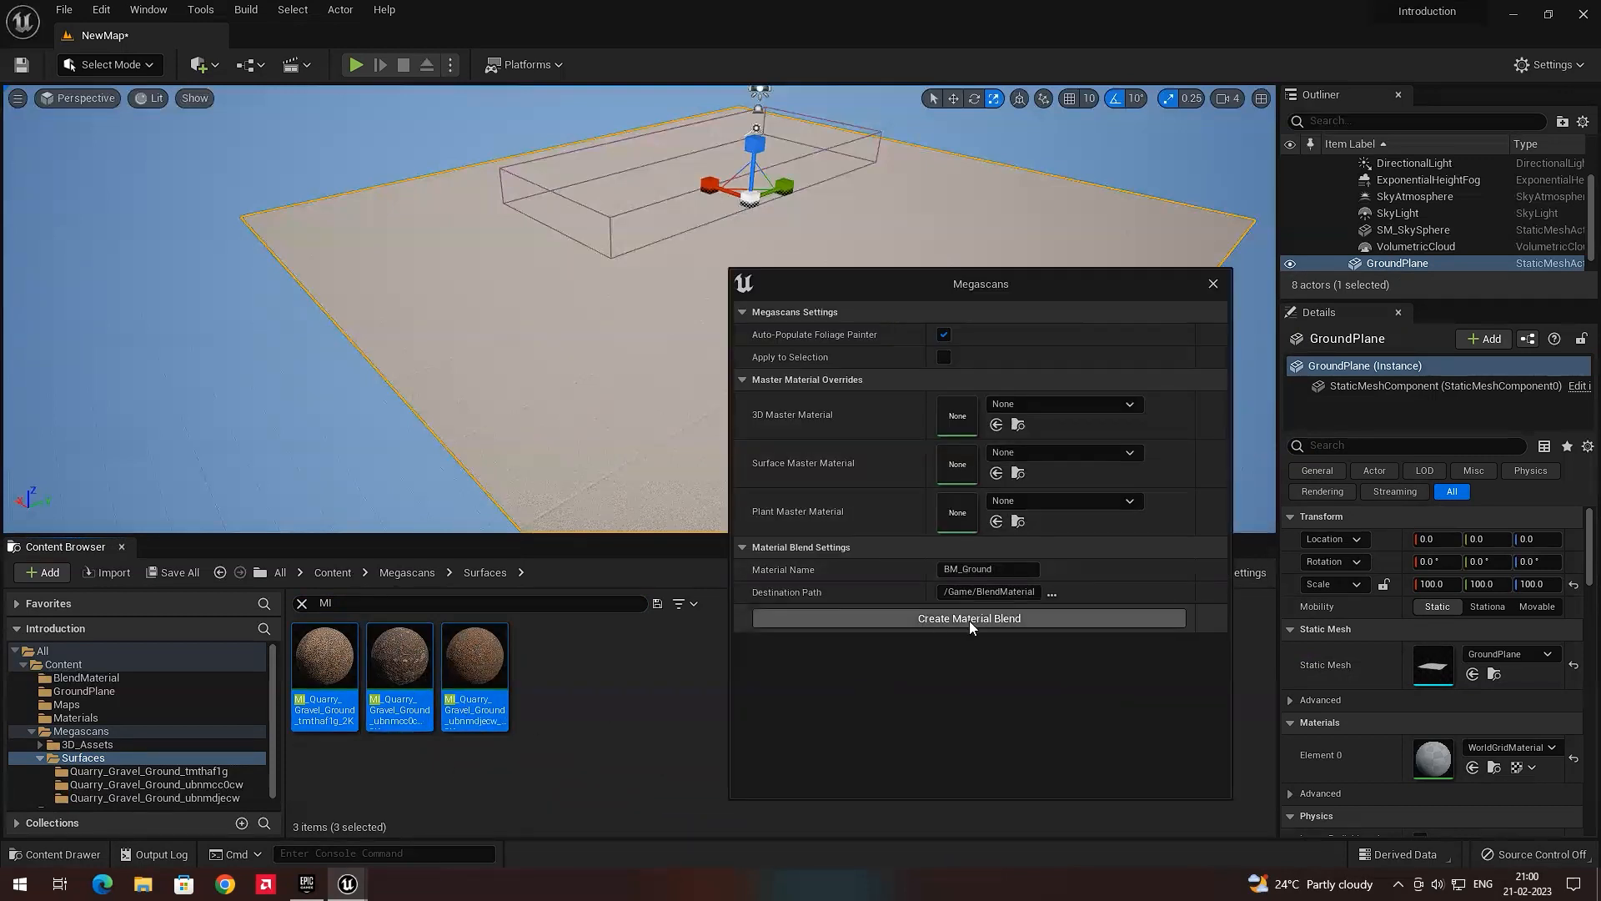
left_click(964, 619)
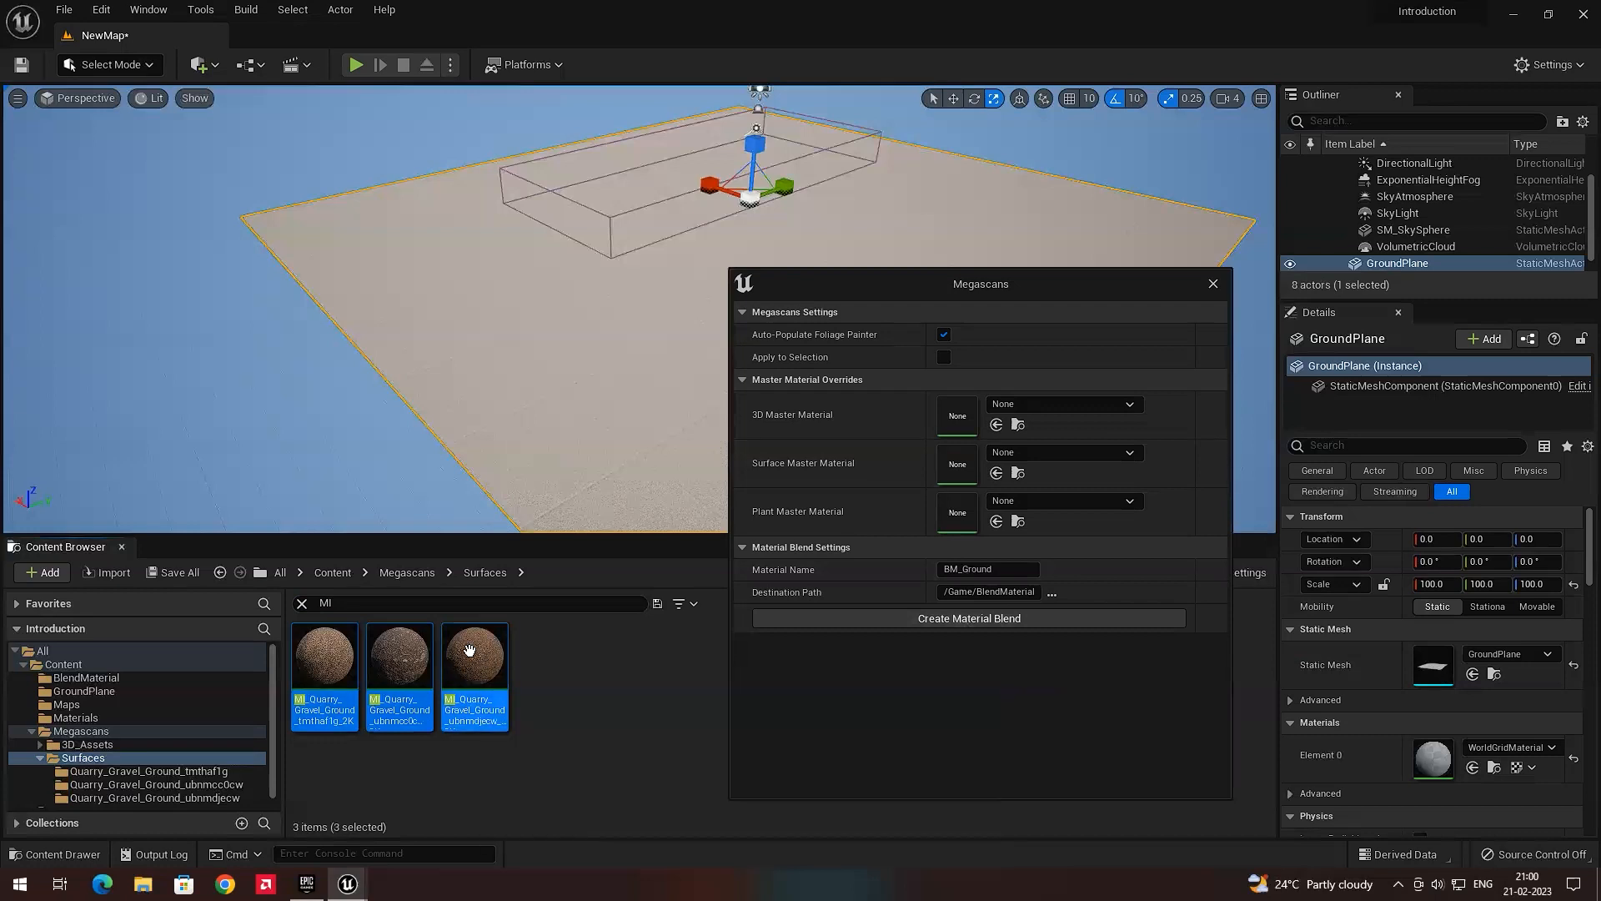
left_click(999, 619)
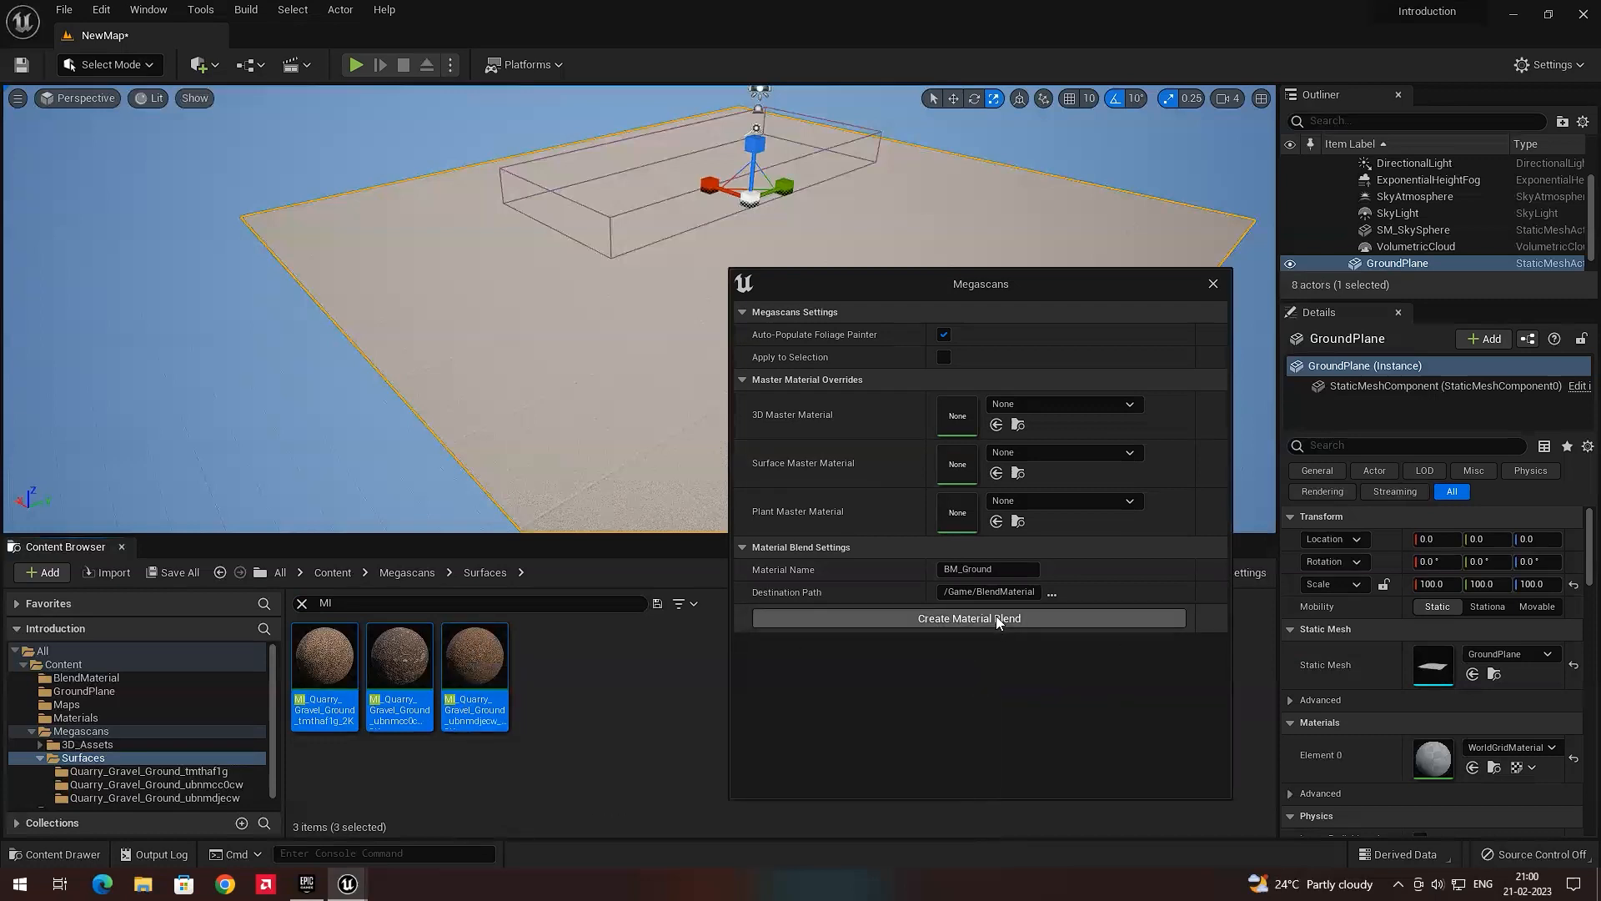
Show the BlendMaterial folder without the "MI" filter and select the BM_Ground material.
left_click(99, 678)
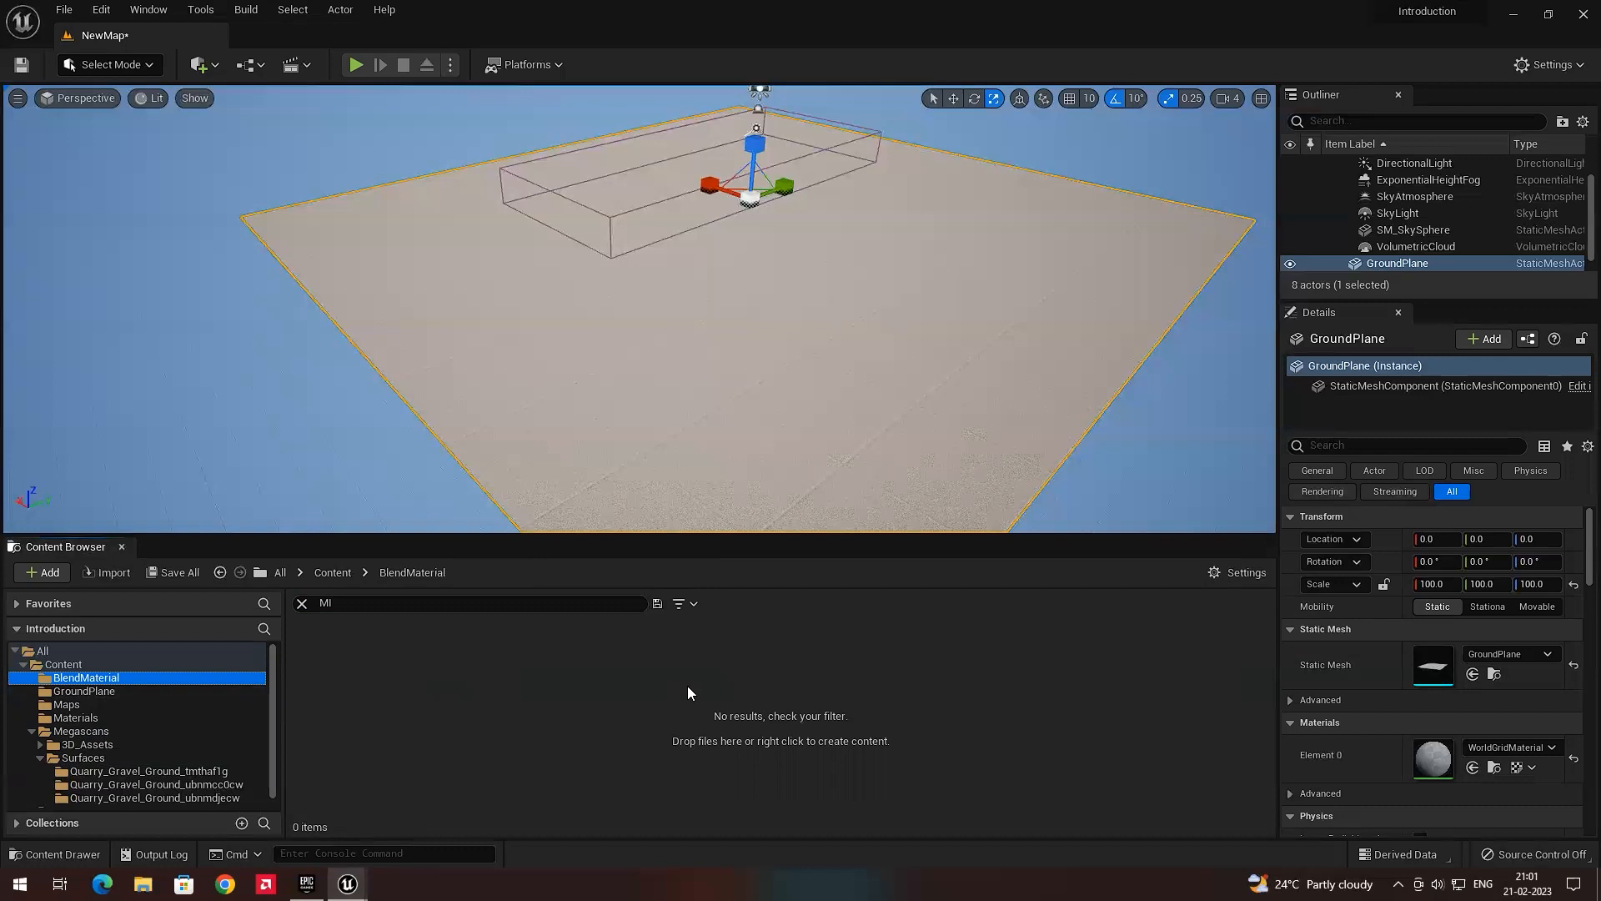
left_click(360, 606)
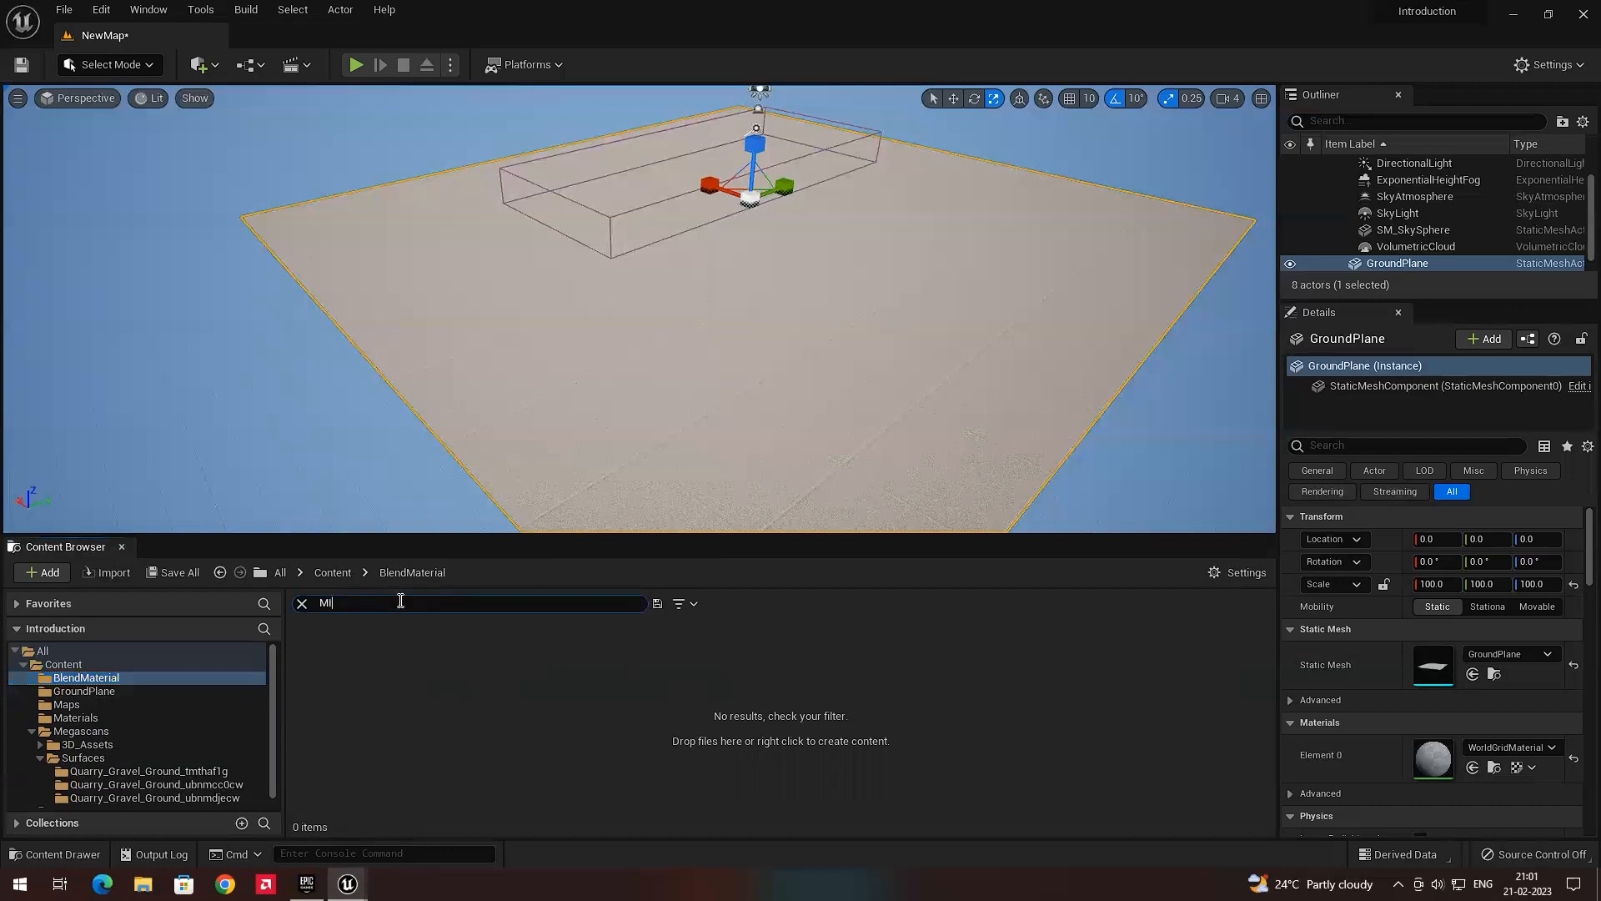
key("BackSpace")
key("BackSpace")
left_click(324, 708)
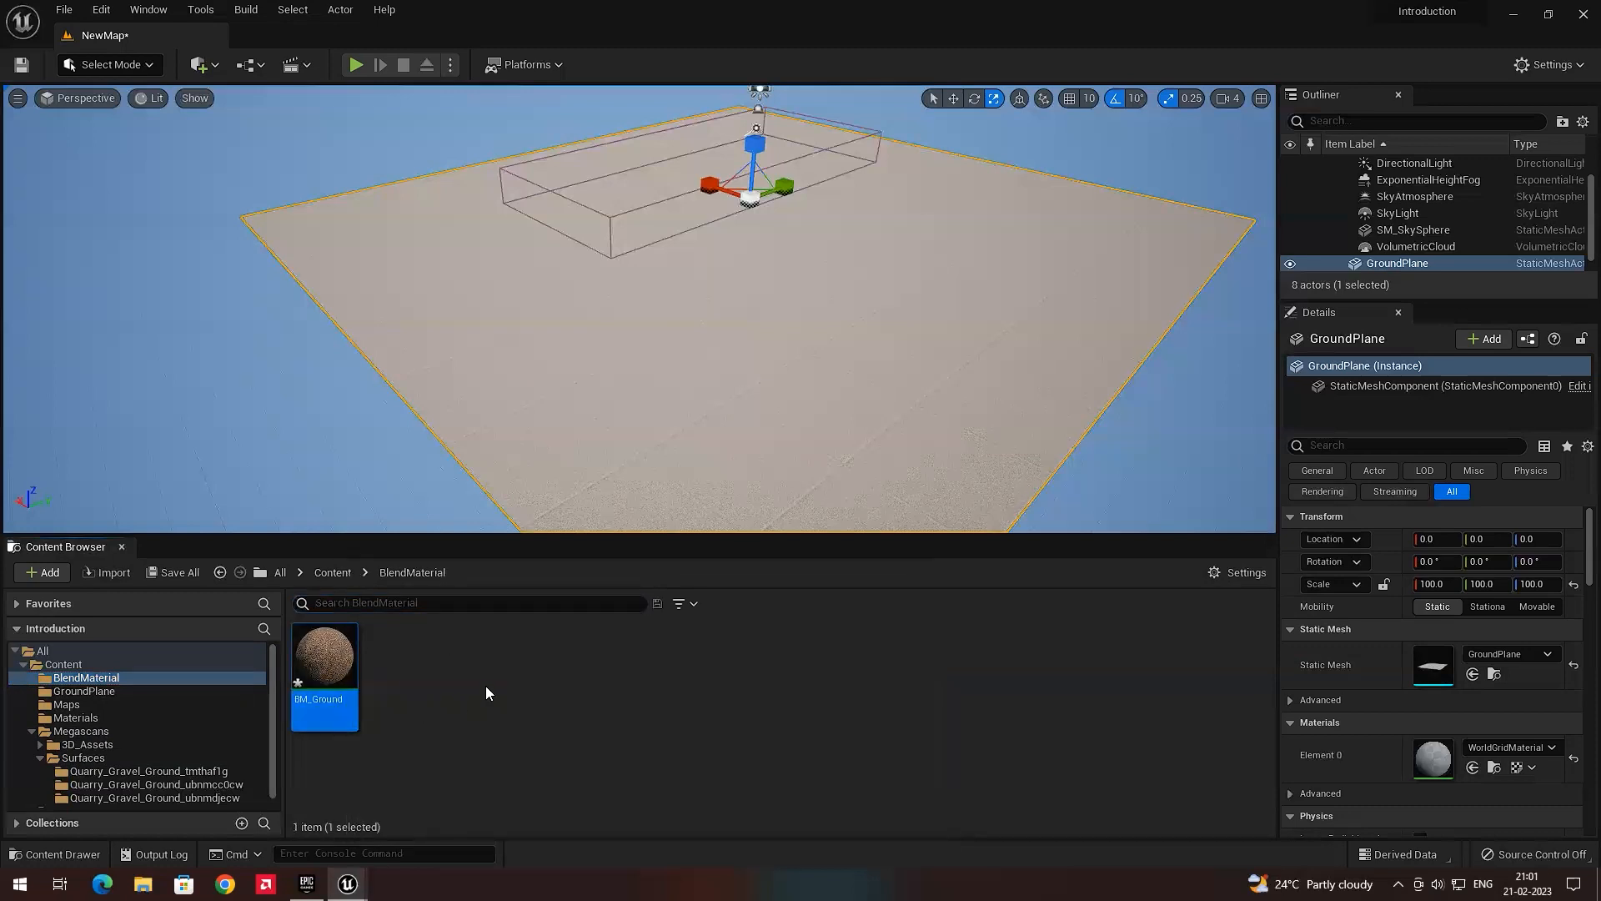
Open BM_Ground in a maximized editor and examine its preview, blend controls, and base, middle and top layer texture maps.
double_click(341, 654)
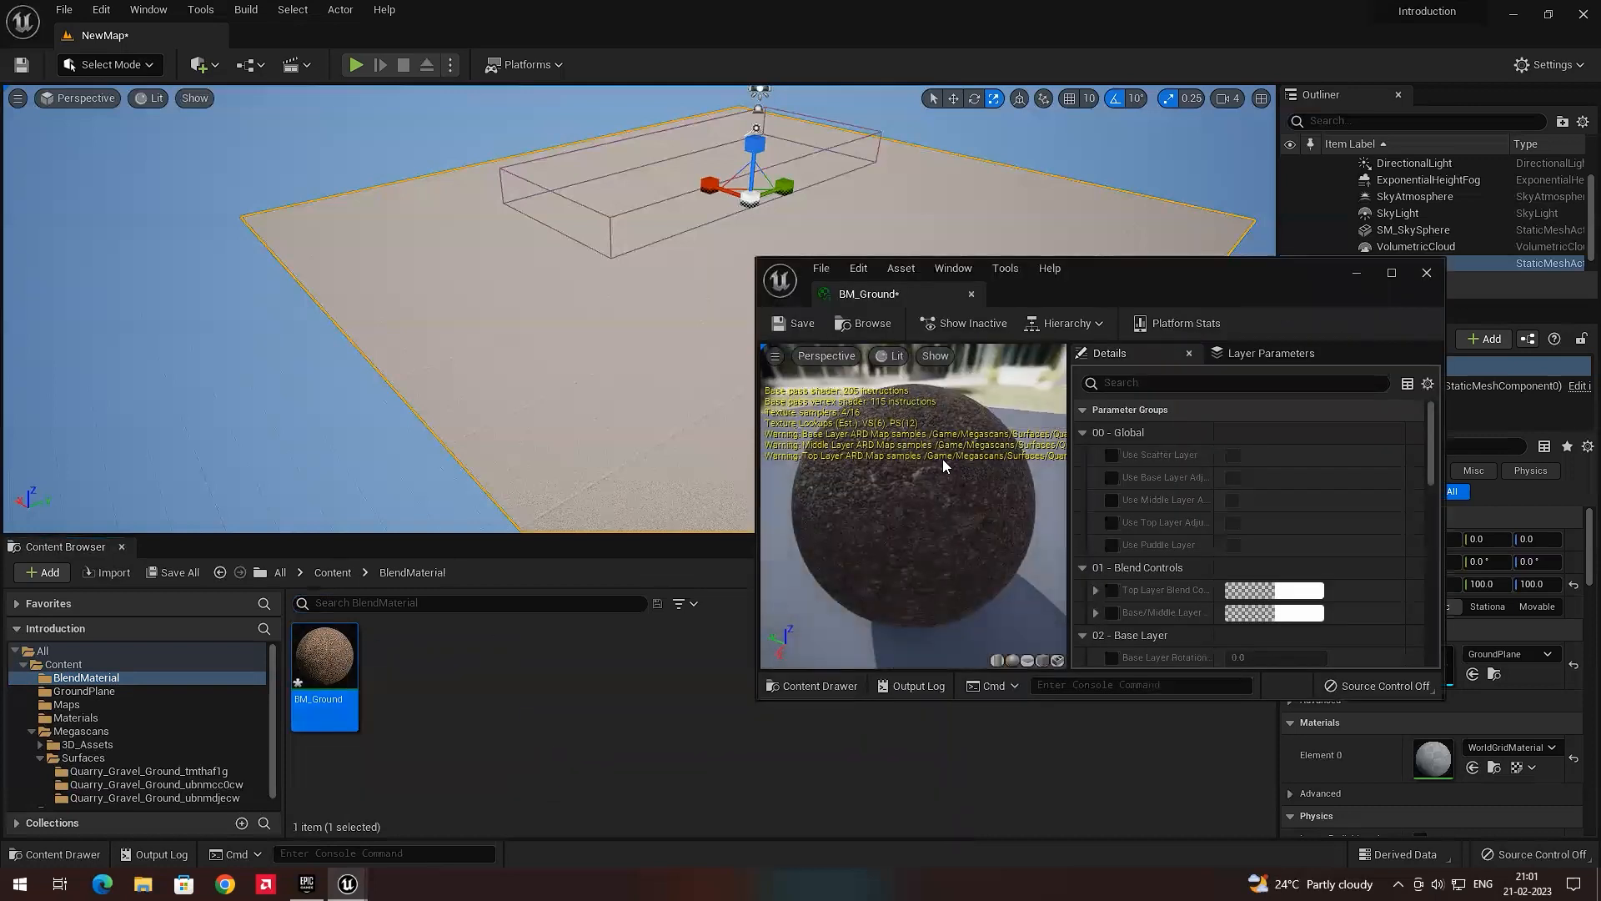
left_click_drag(946, 499, 817, 512)
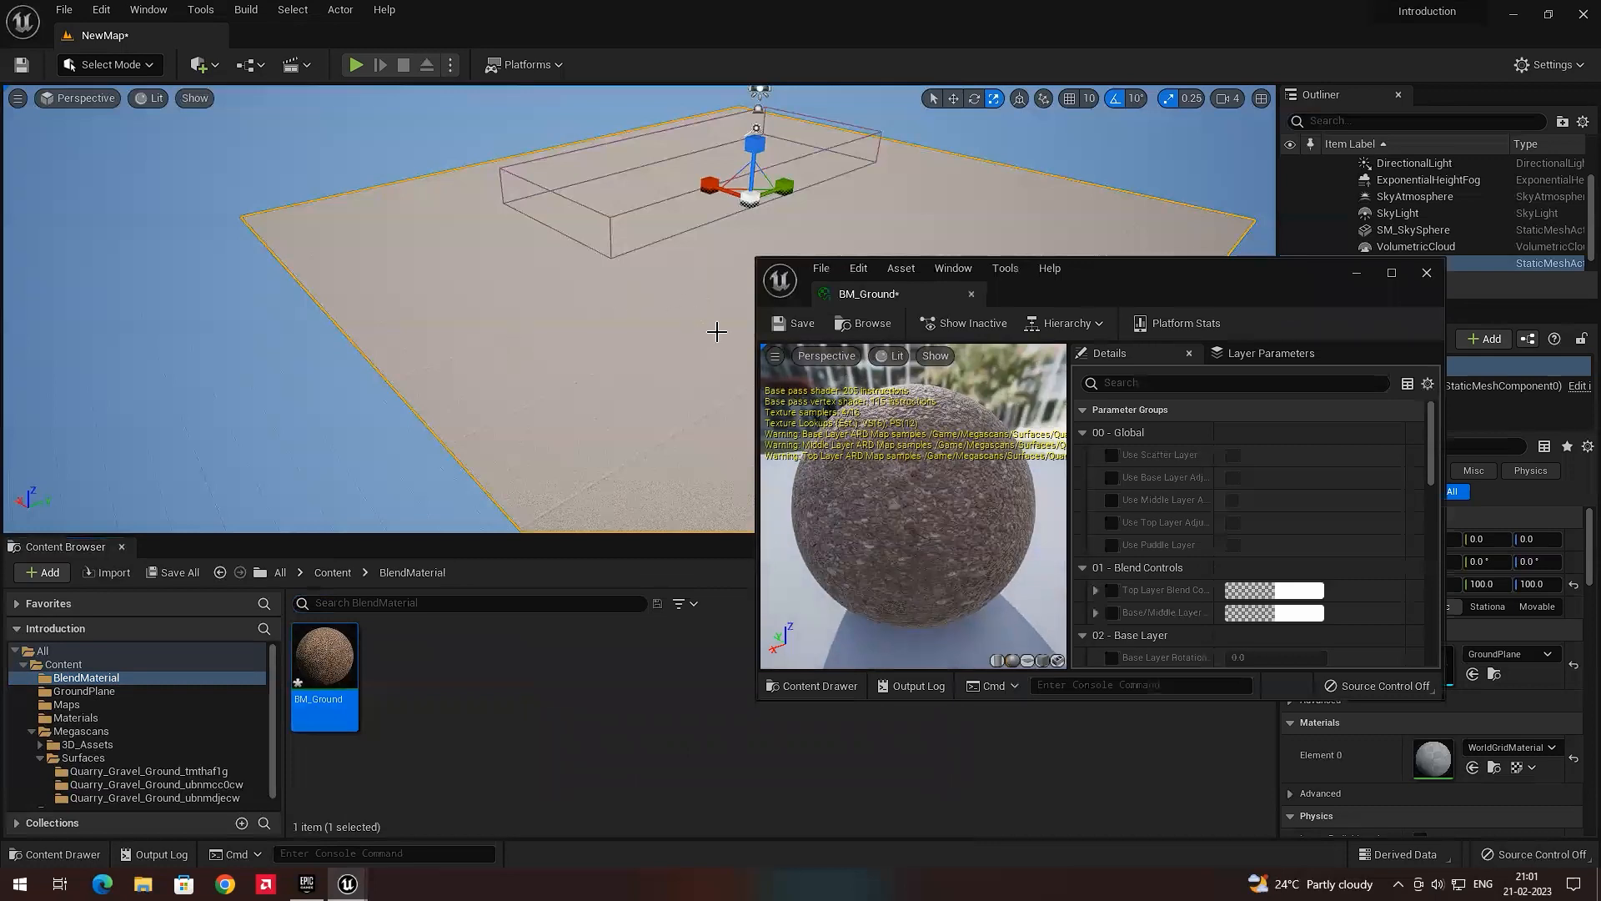
scroll(1199, 458, "down", 10)
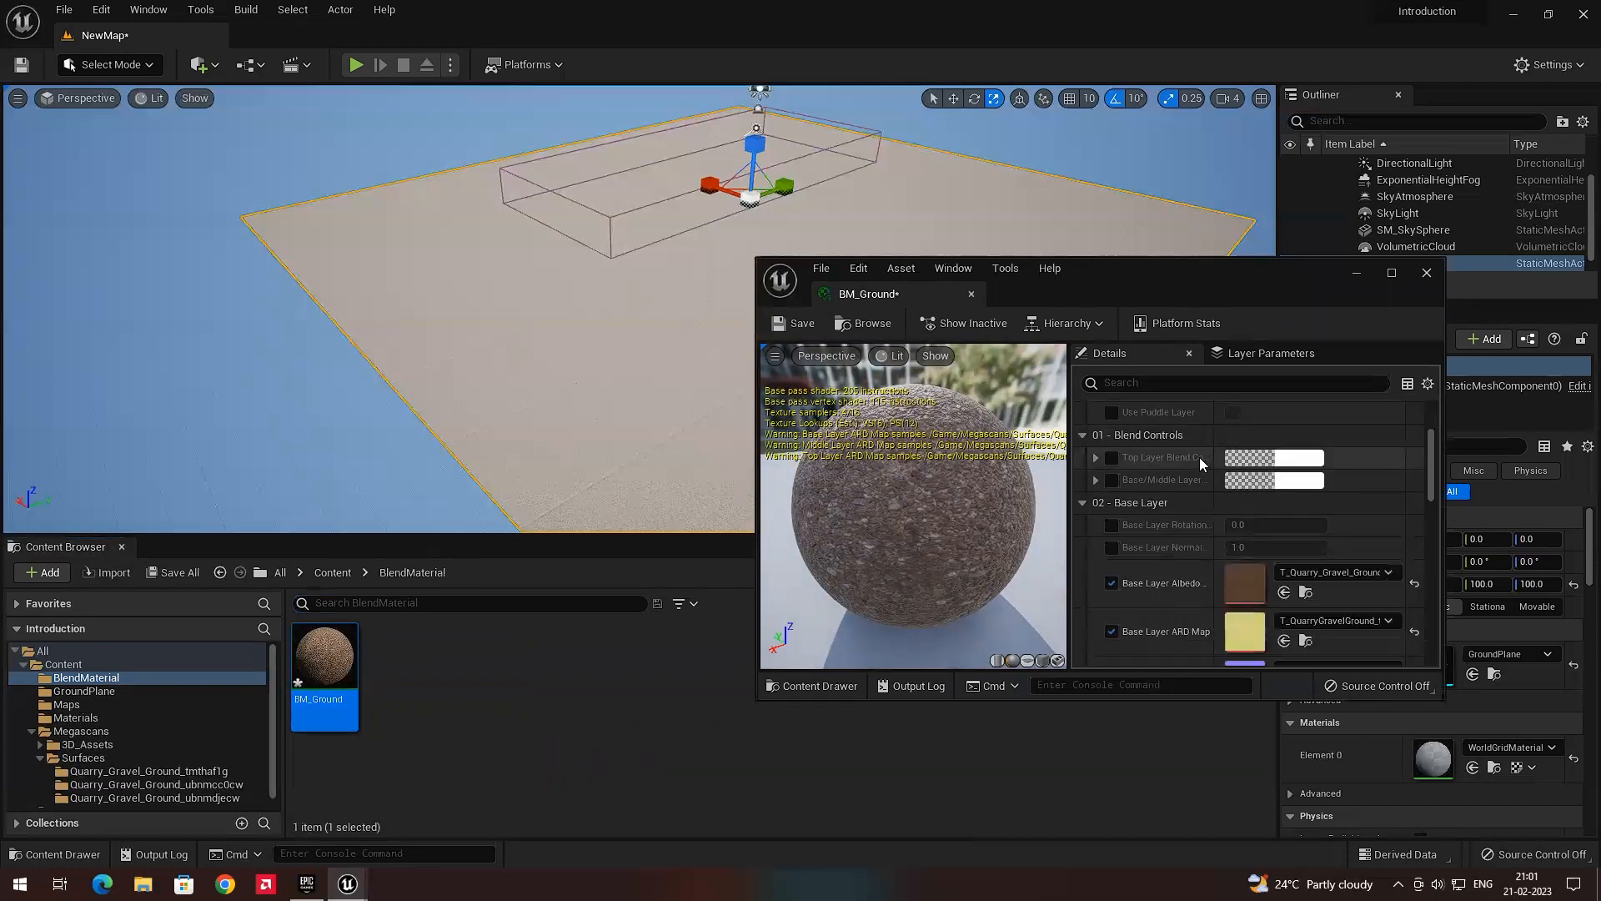
scroll(1268, 502, "down", 5)
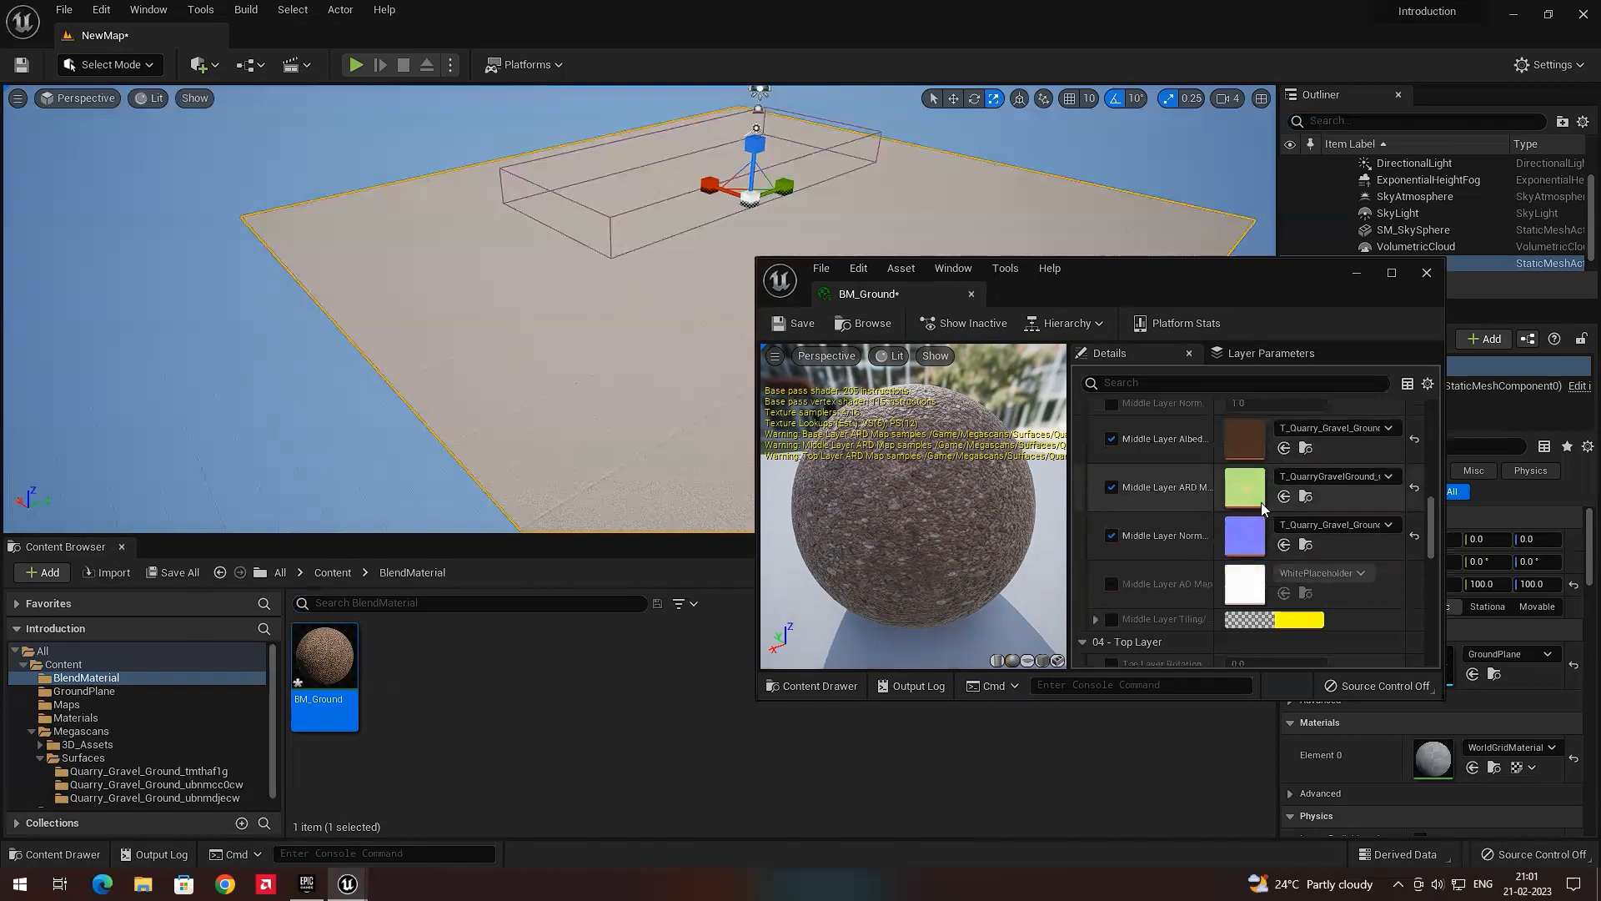
left_click(1391, 273)
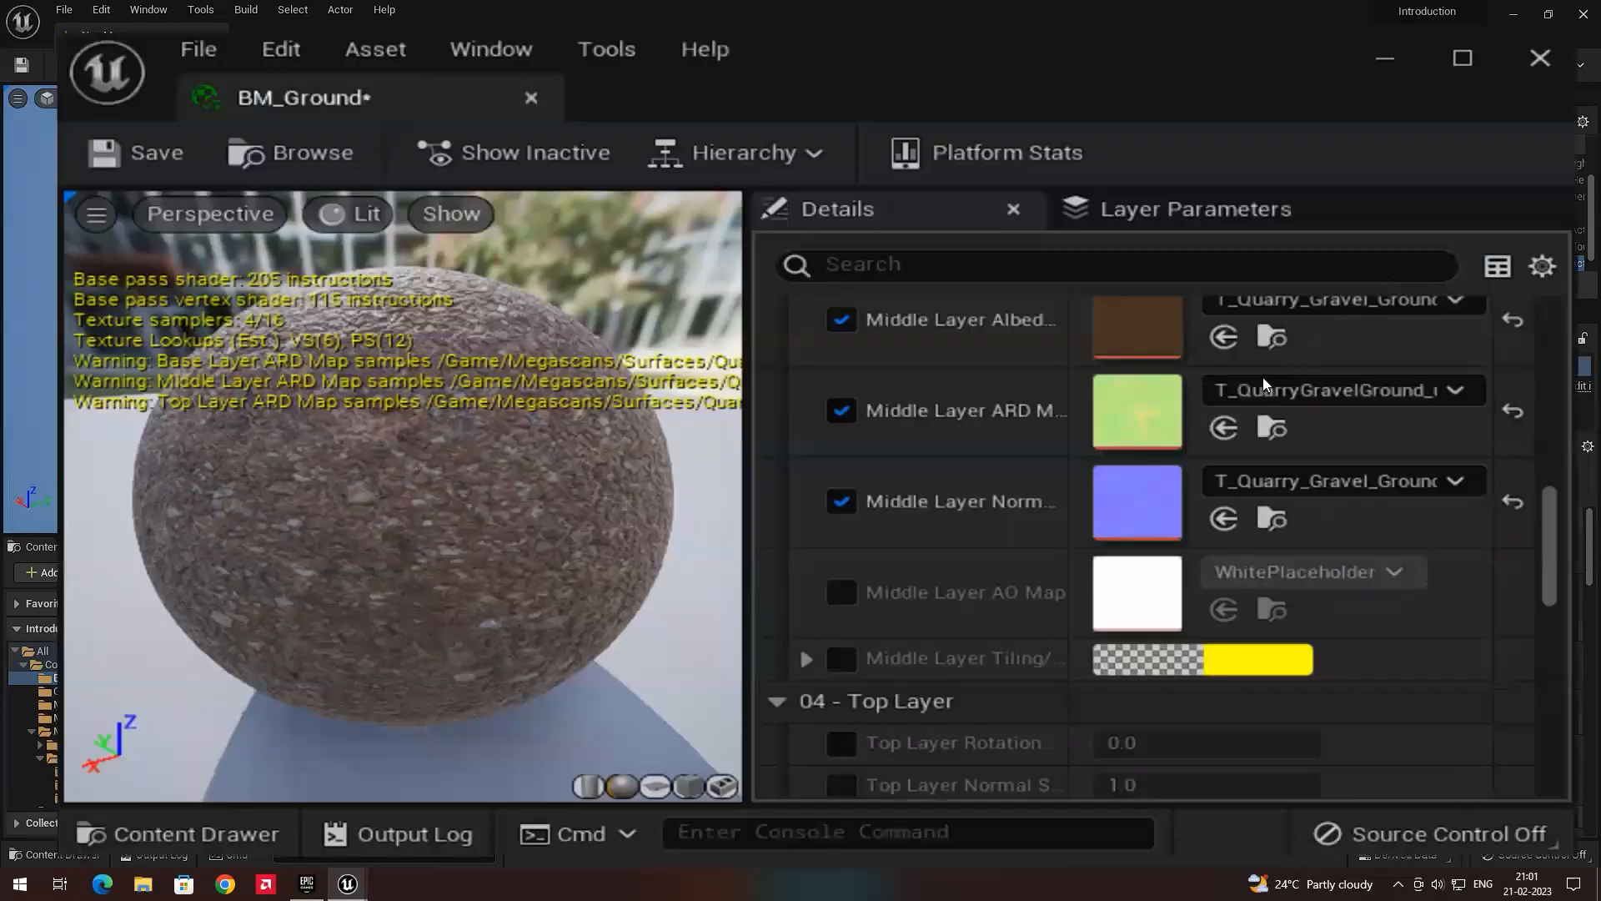
scroll(1166, 424, "up", 8)
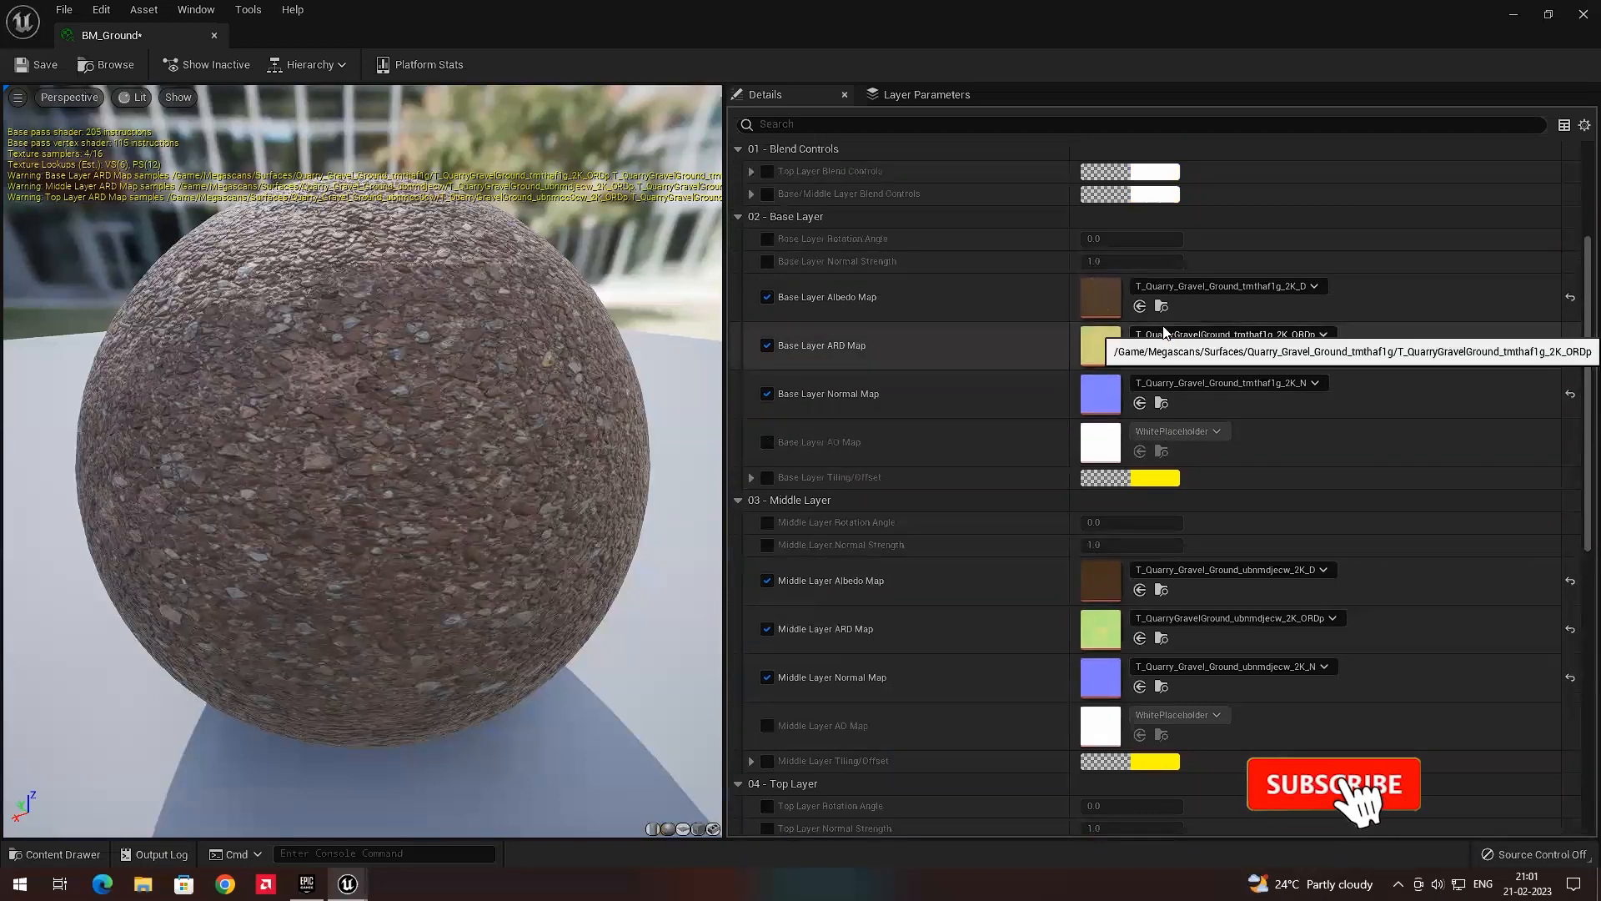
scroll(1167, 384, "down", 6)
scroll(1195, 450, "down", 2)
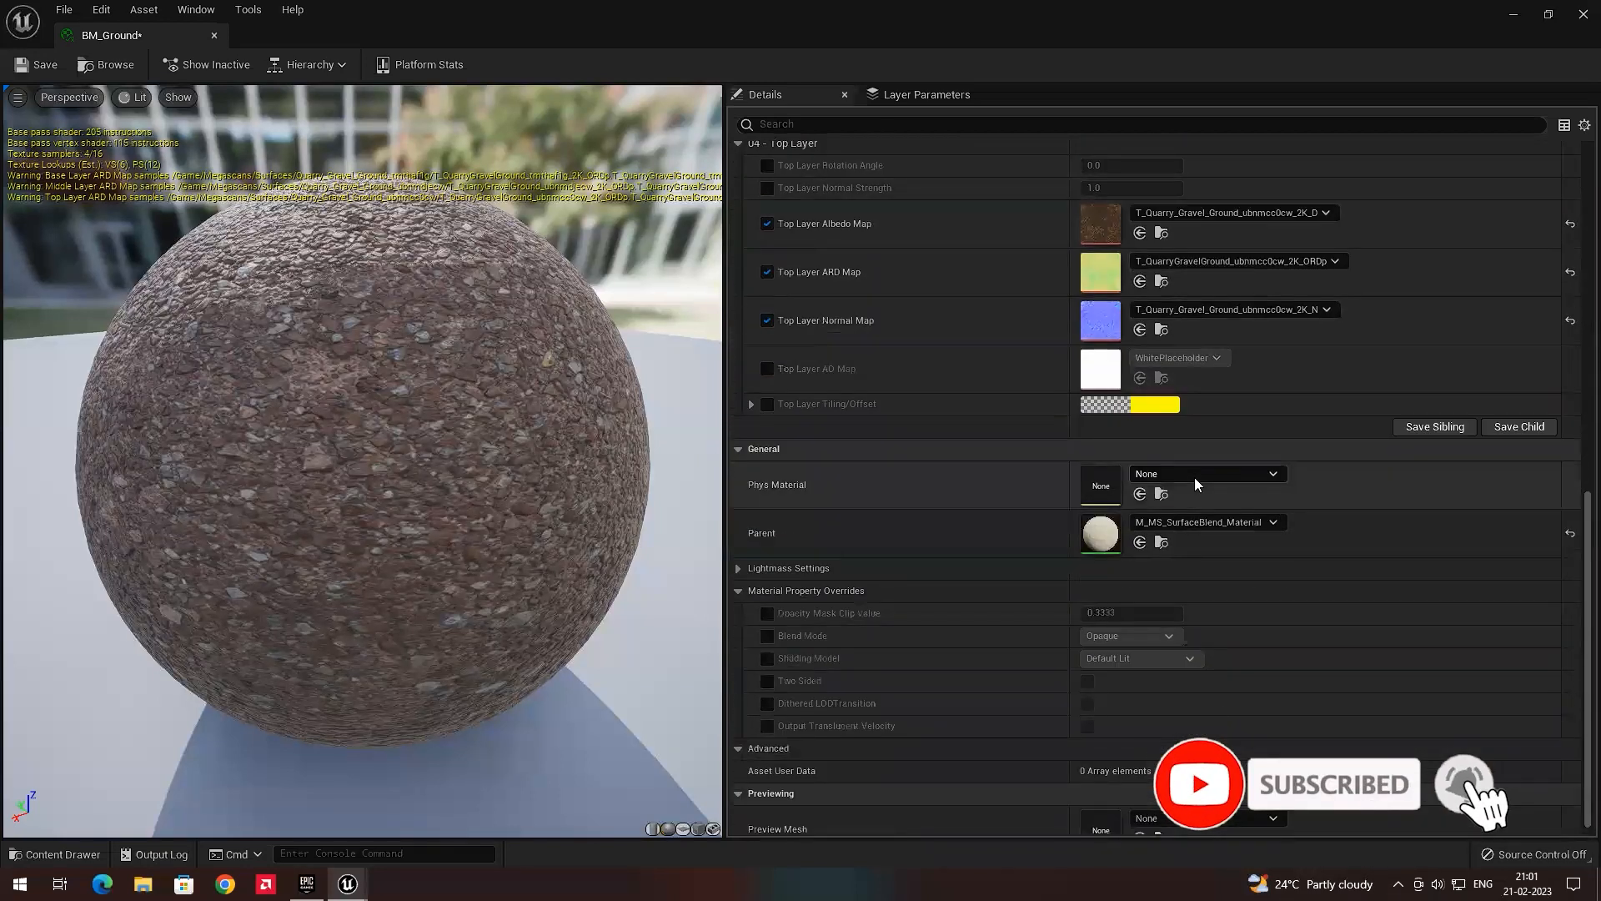